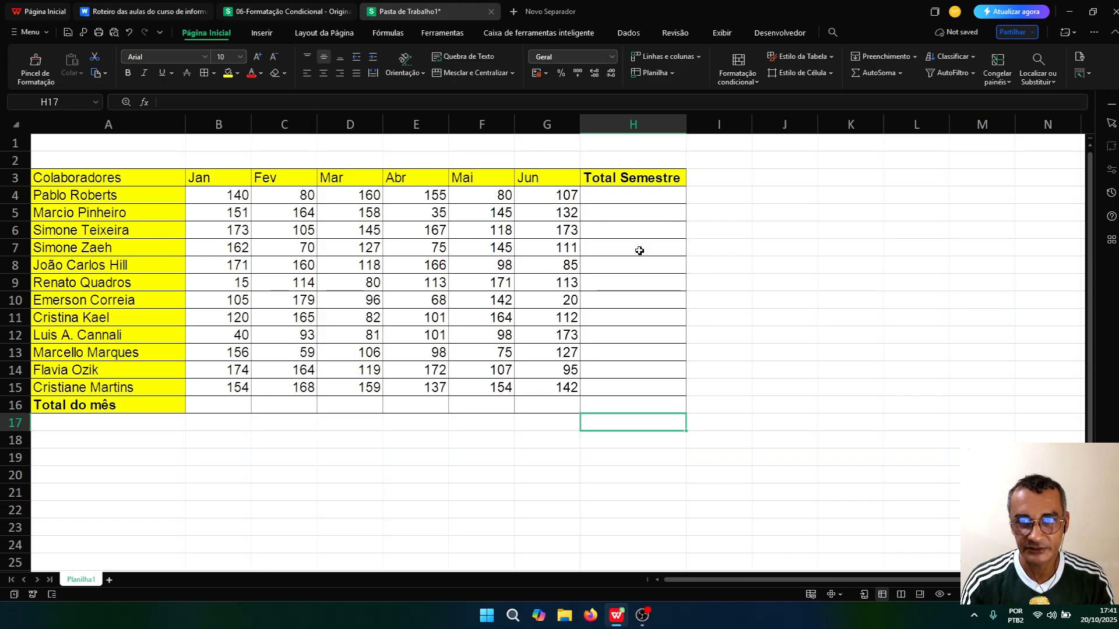
{"action": "left_click", "coordinate": [615, 276]}
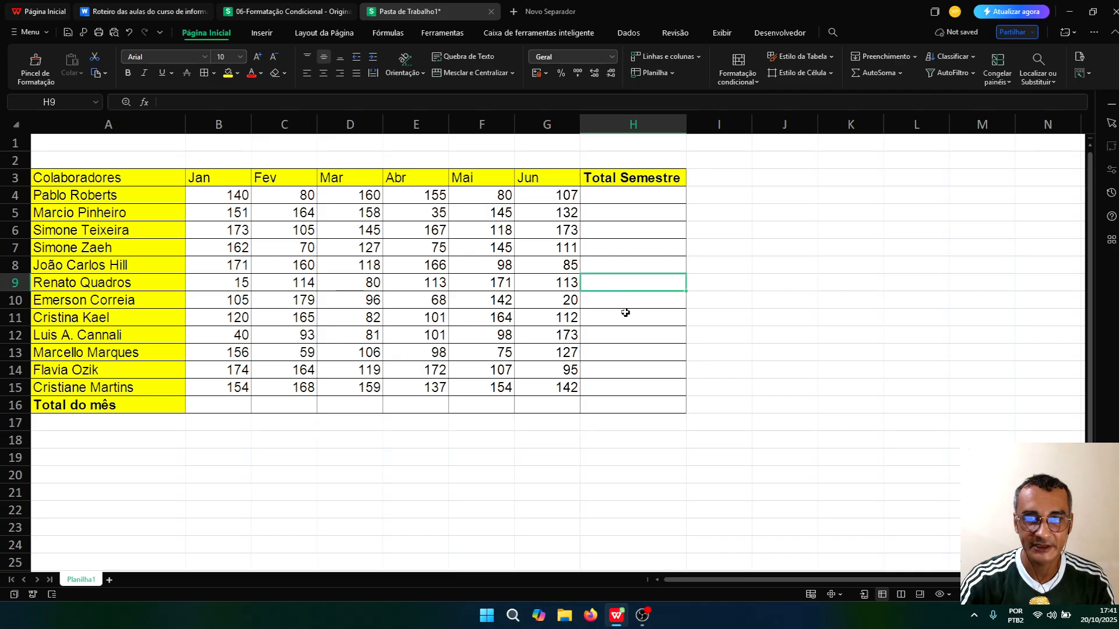
{"action": "type", "text": "="}
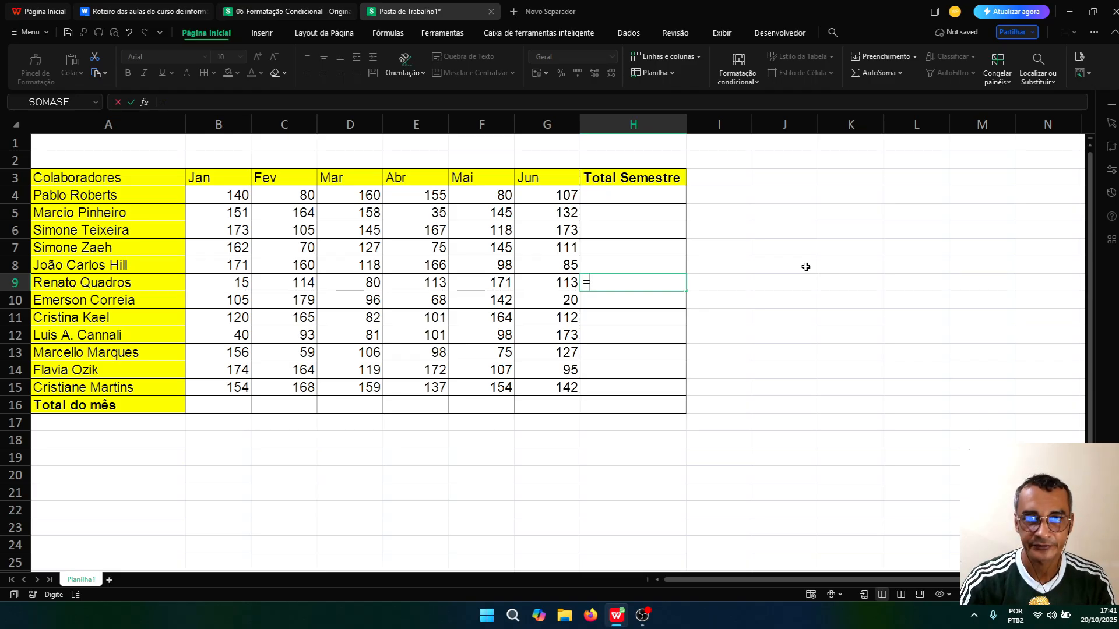
{"action": "key", "text": "Escape"}
{"action": "key", "text": "Return"}
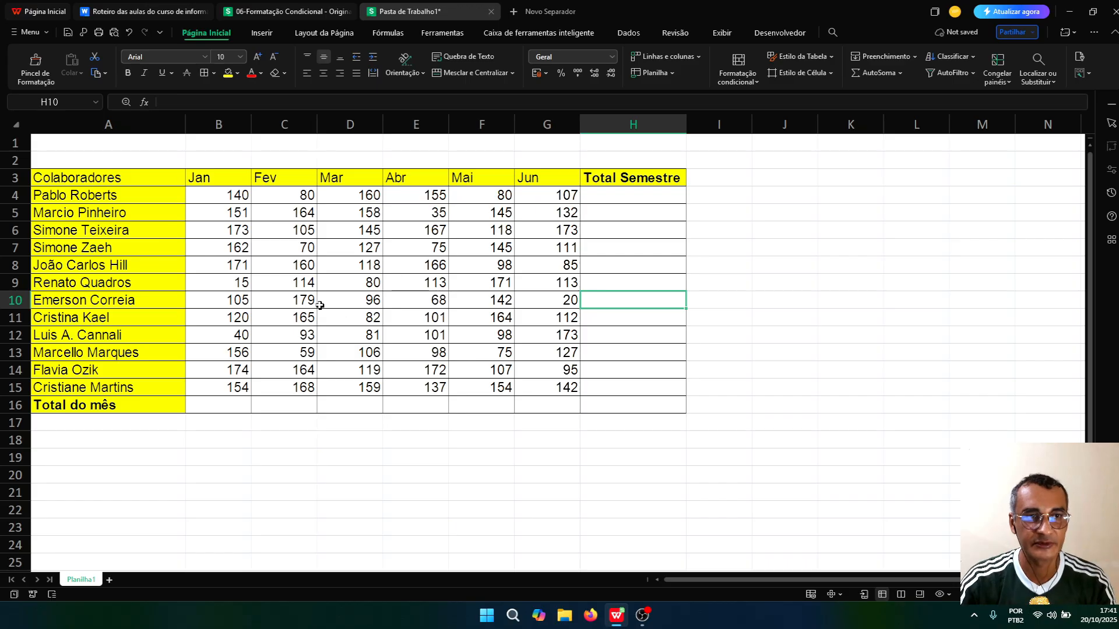
Step: Examine the January to June values in row 7, cell by cell, and their empty Total Semestre cell
{"action": "left_click", "coordinate": [181, 249]}
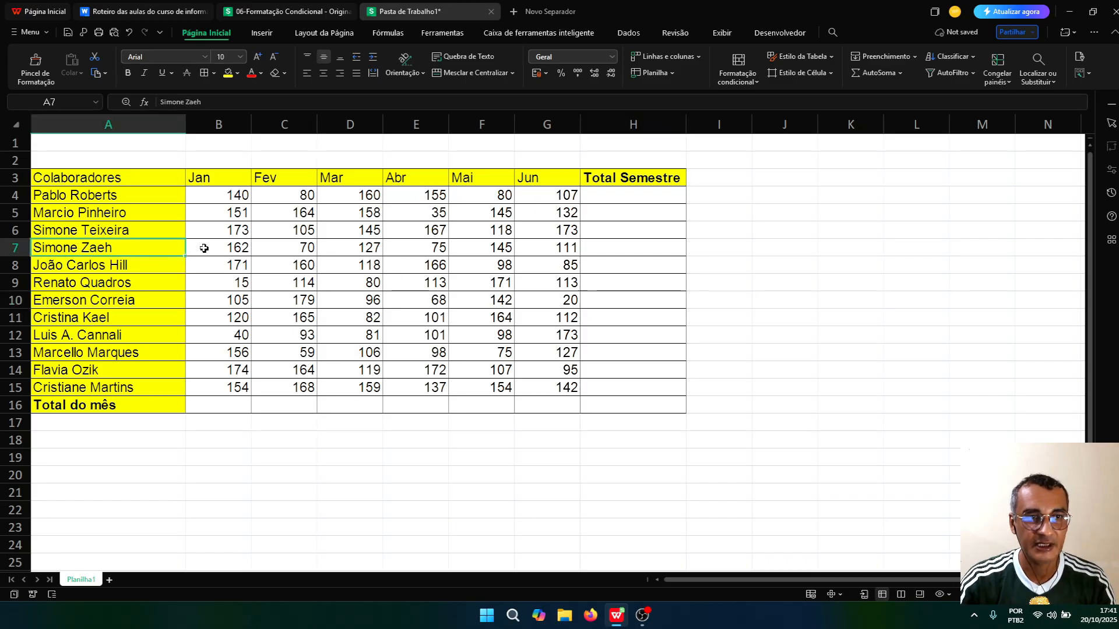
{"action": "left_click", "coordinate": [16, 248]}
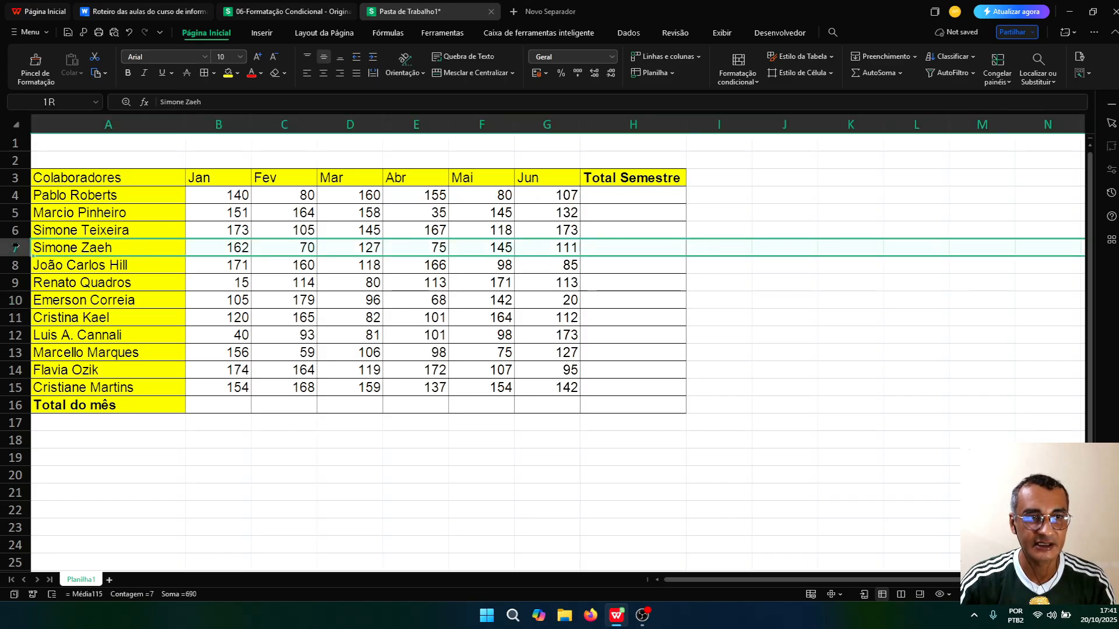
{"action": "left_click", "coordinate": [618, 250]}
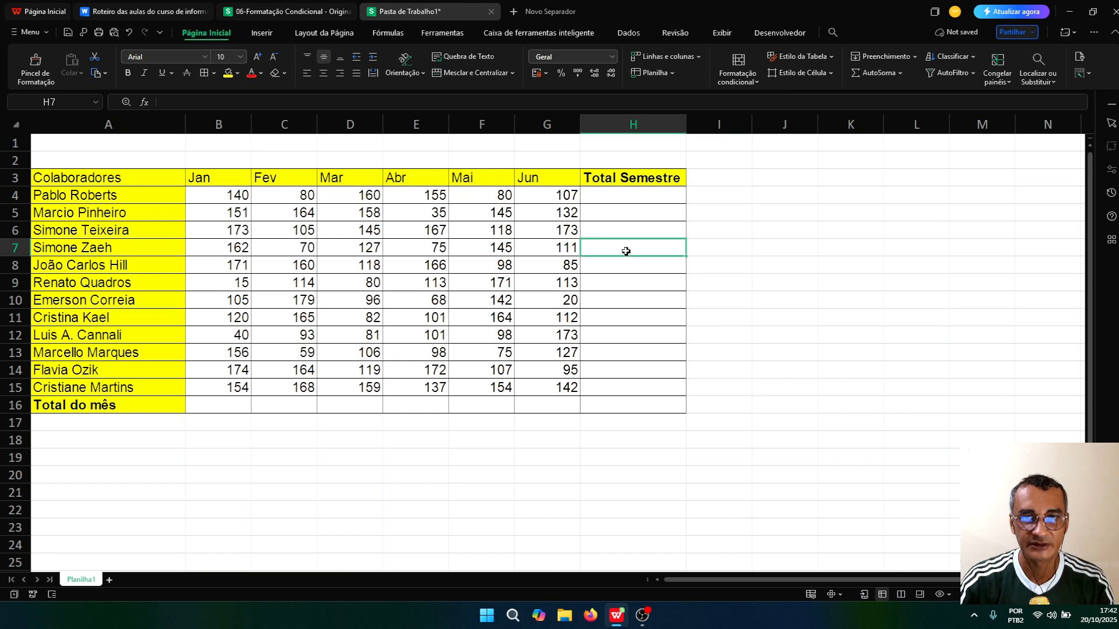
{"action": "left_click", "coordinate": [229, 250]}
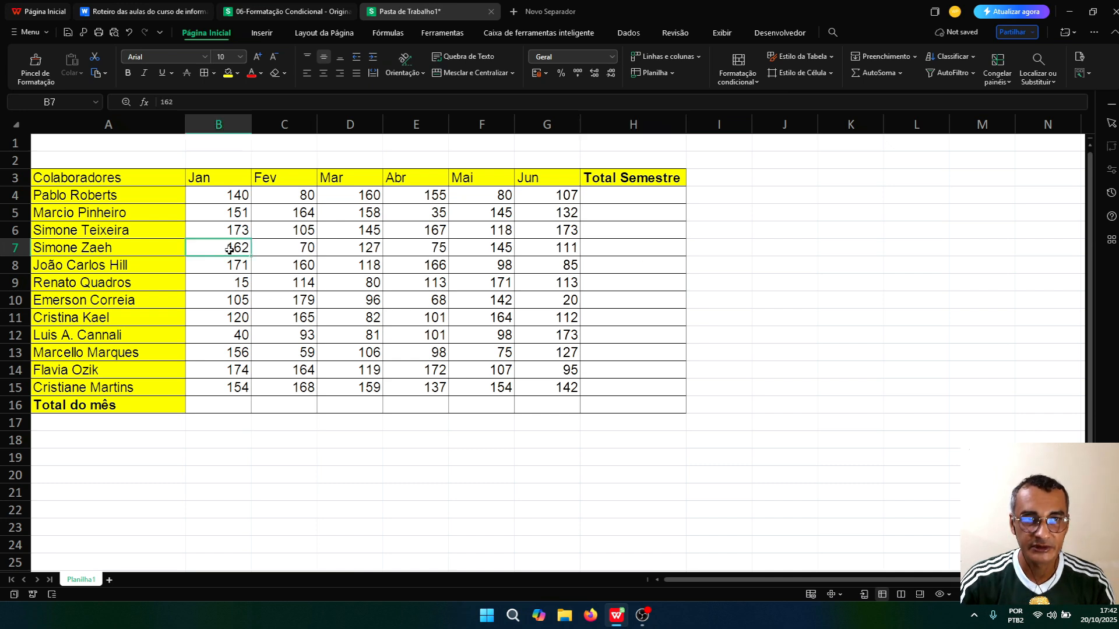
{"action": "left_click", "coordinate": [274, 251]}
{"action": "left_click", "coordinate": [353, 251]}
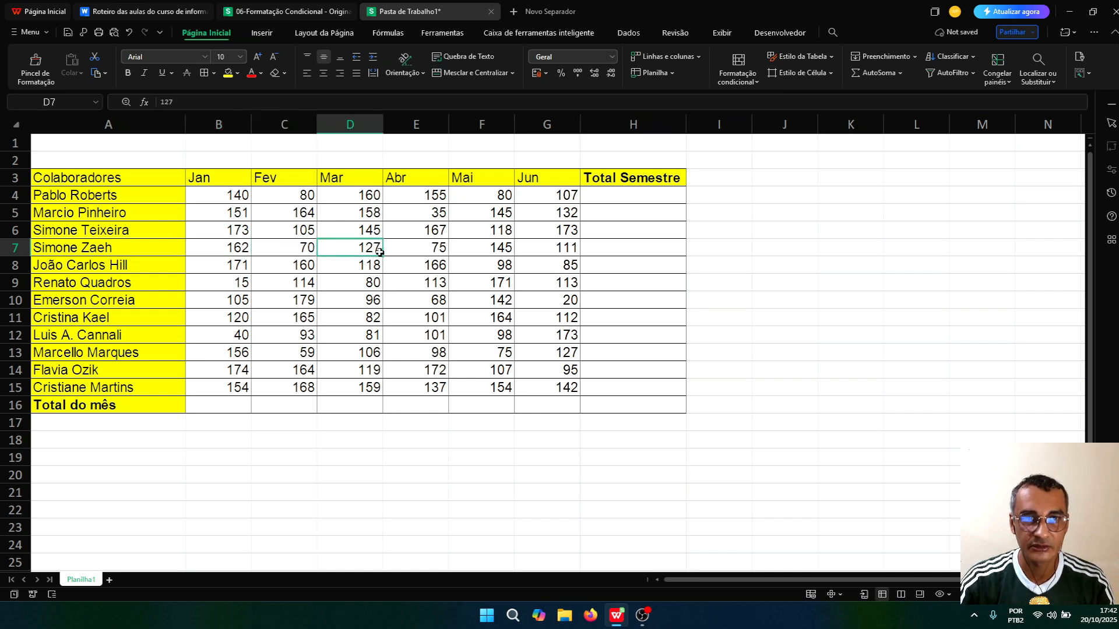
{"action": "left_click", "coordinate": [406, 250]}
{"action": "left_click", "coordinate": [498, 250]}
{"action": "left_click", "coordinate": [537, 249]}
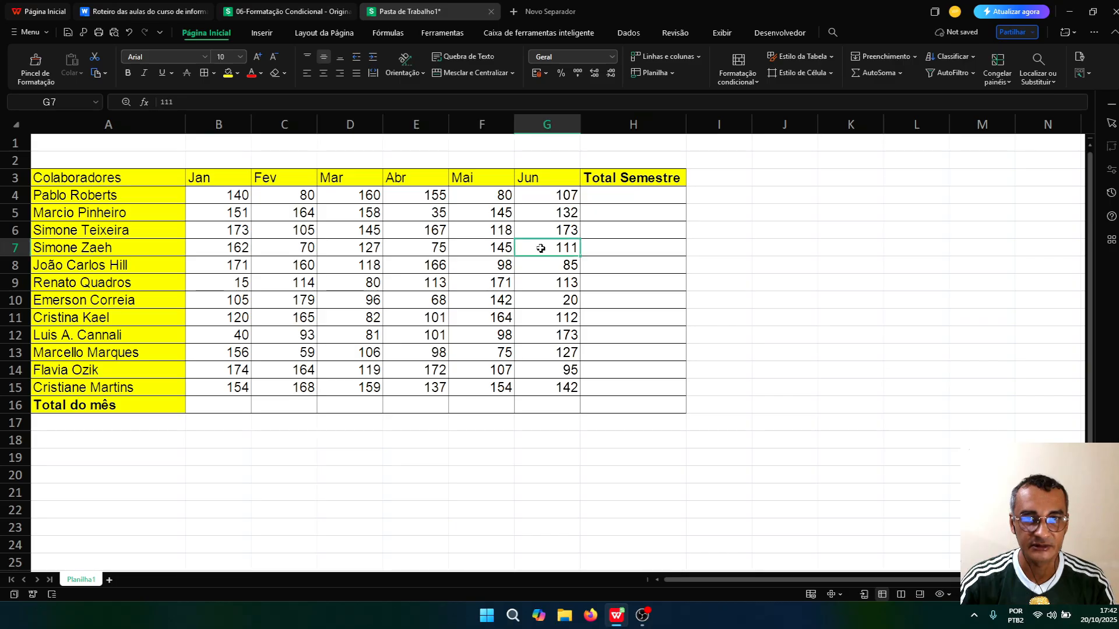
{"action": "left_click", "coordinate": [617, 249]}
{"action": "left_click", "coordinate": [240, 250]}
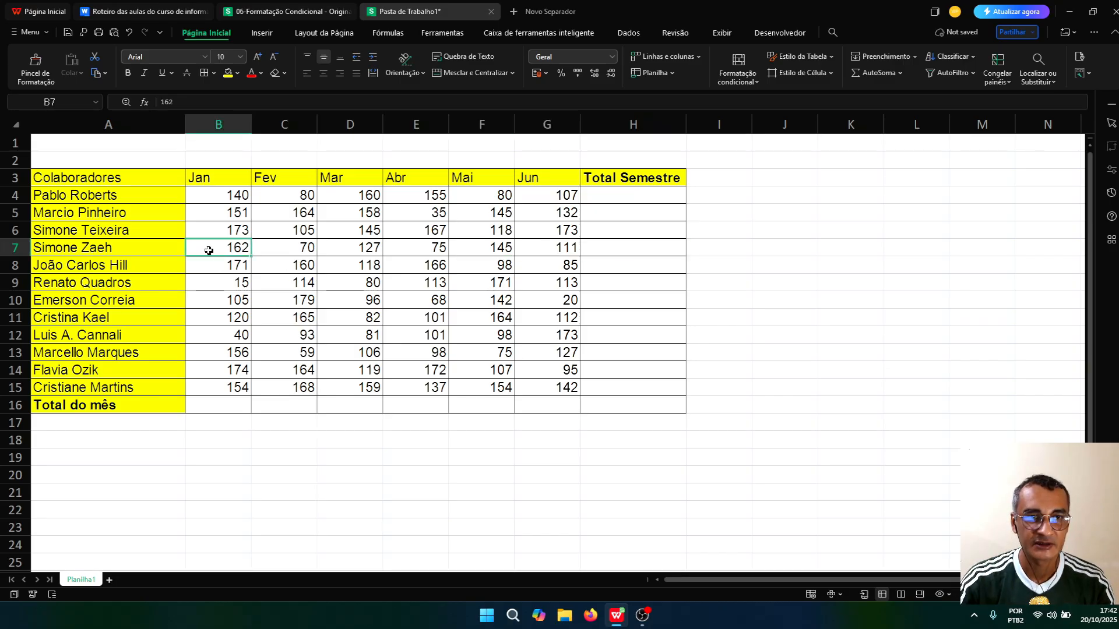
{"action": "left_click", "coordinate": [280, 251]}
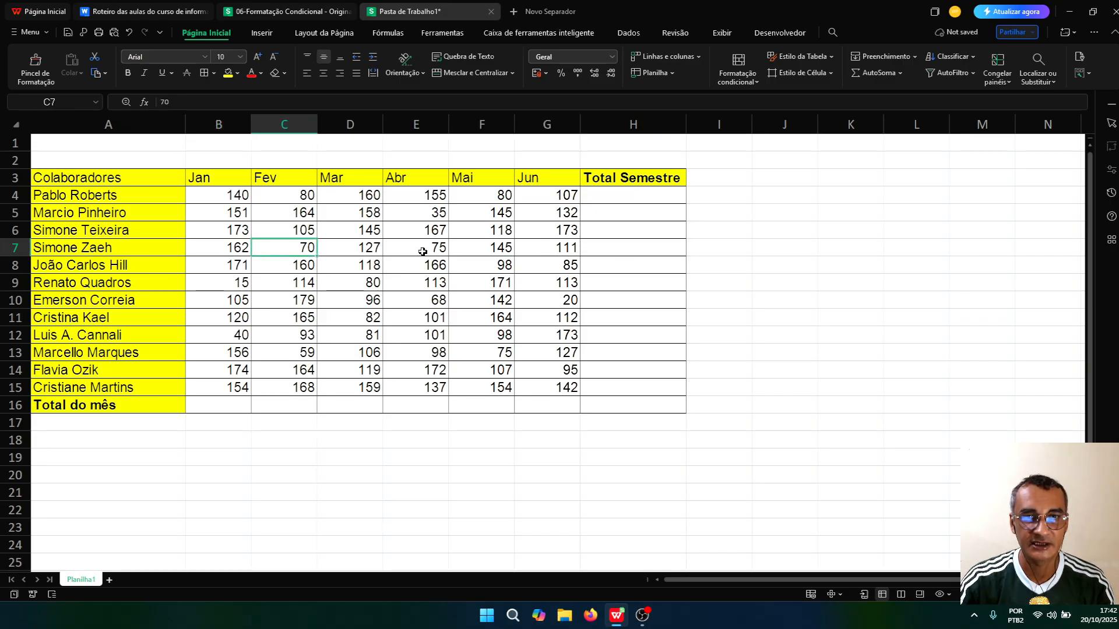
{"action": "left_click", "coordinate": [222, 249]}
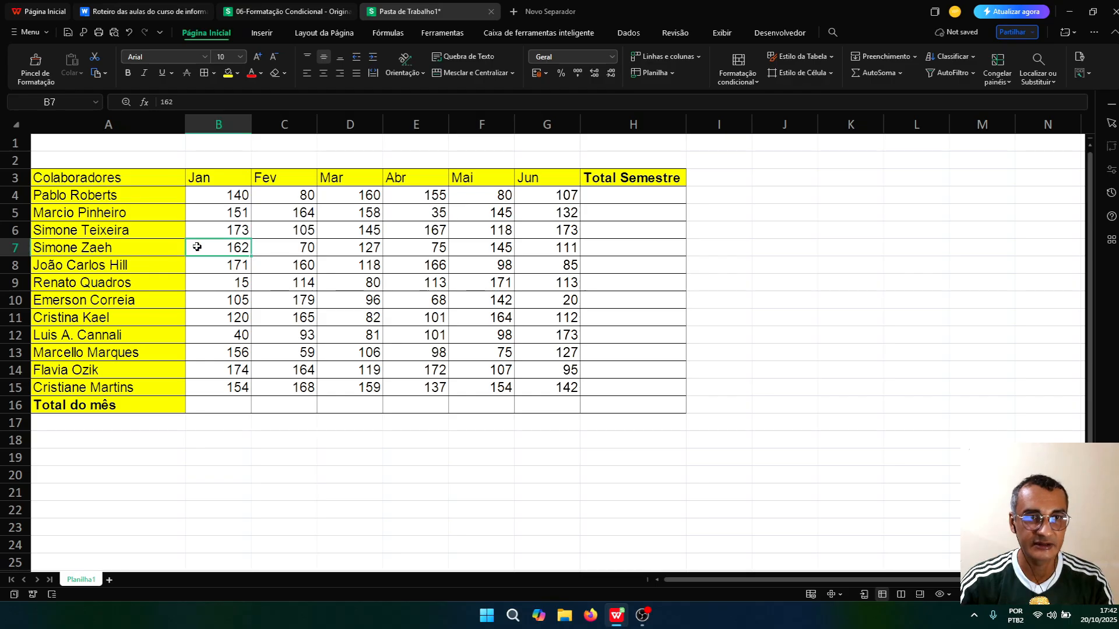
{"action": "left_click", "coordinate": [286, 249]}
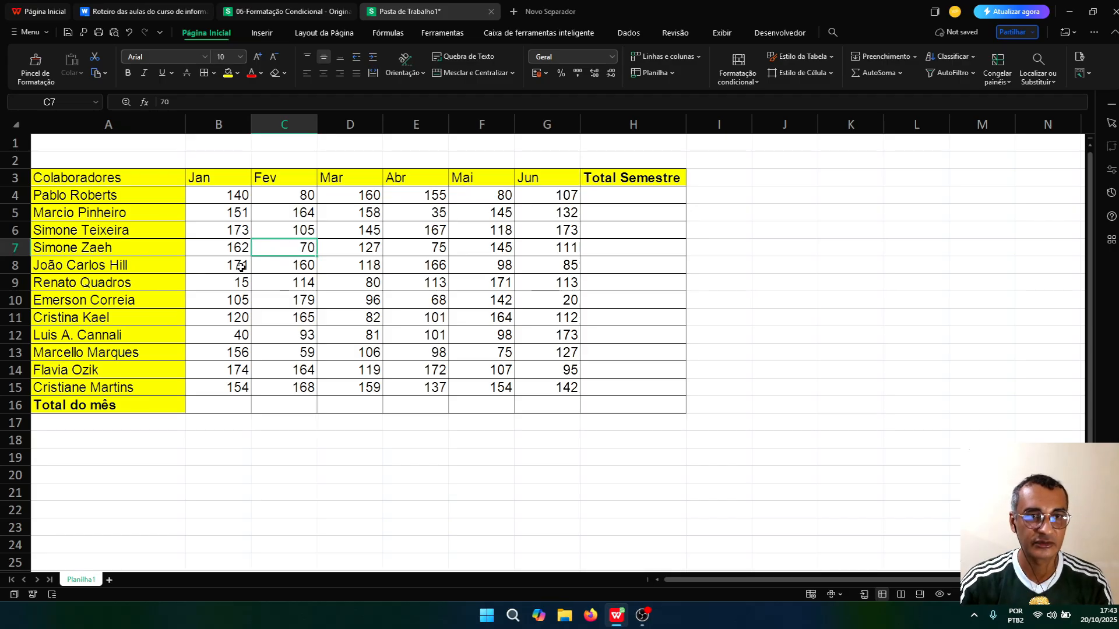
{"action": "left_click", "coordinate": [297, 266]}
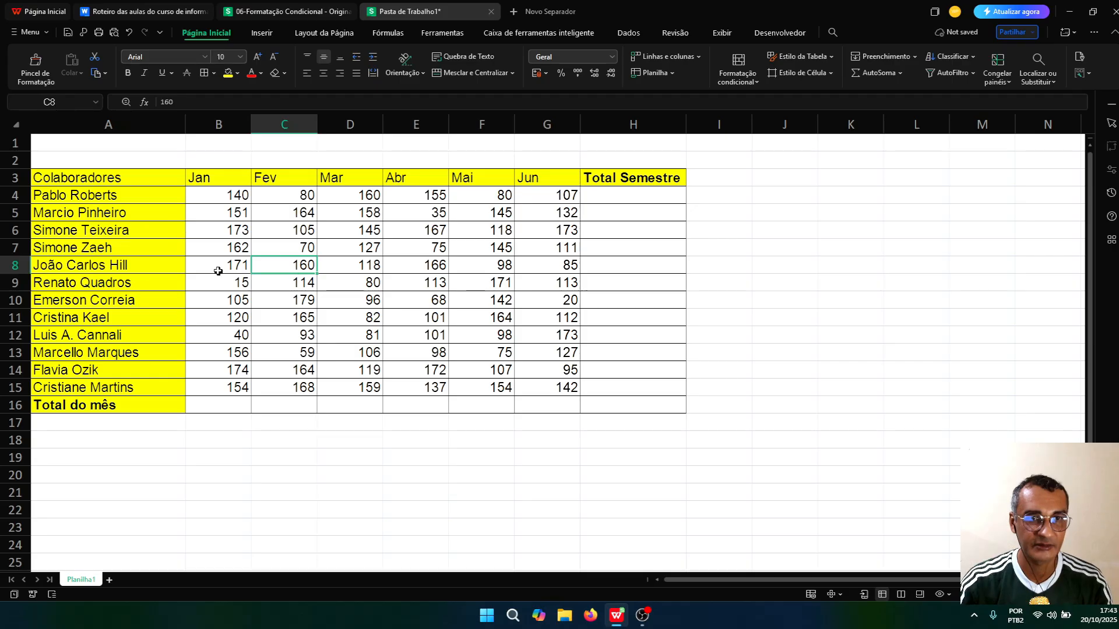
{"action": "left_click", "coordinate": [633, 248]}
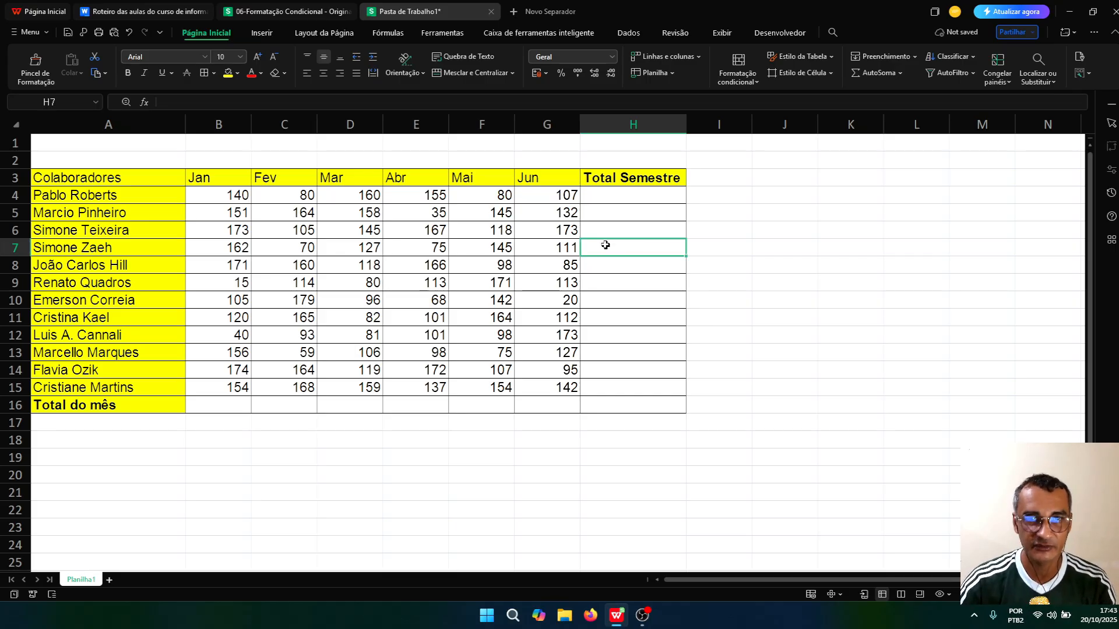
{"action": "left_click", "coordinate": [238, 249]}
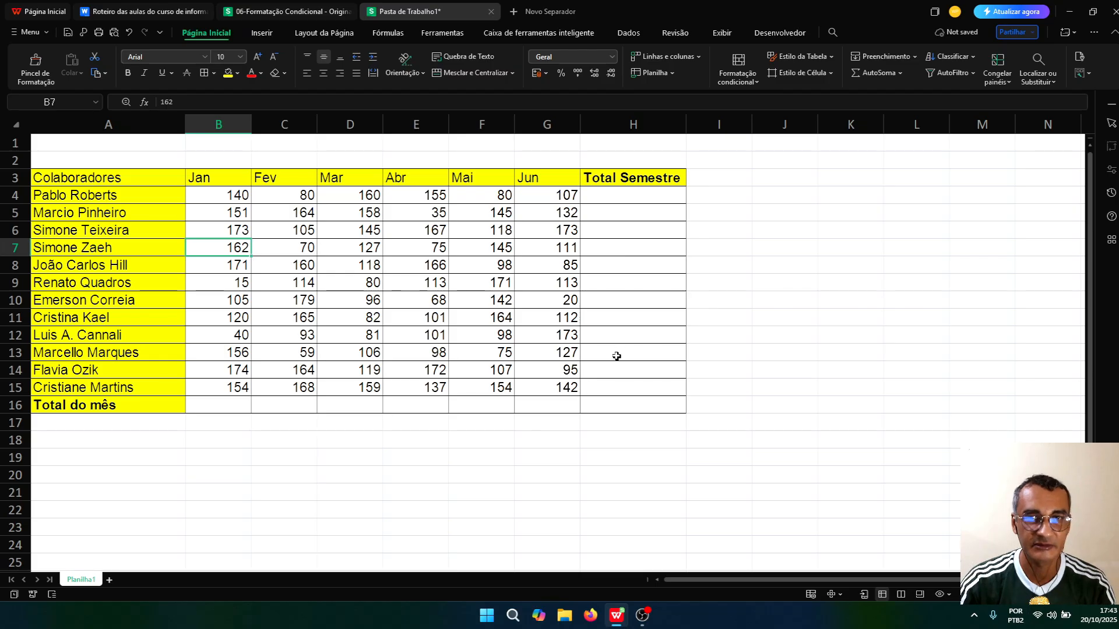
{"action": "left_click", "coordinate": [627, 249]}
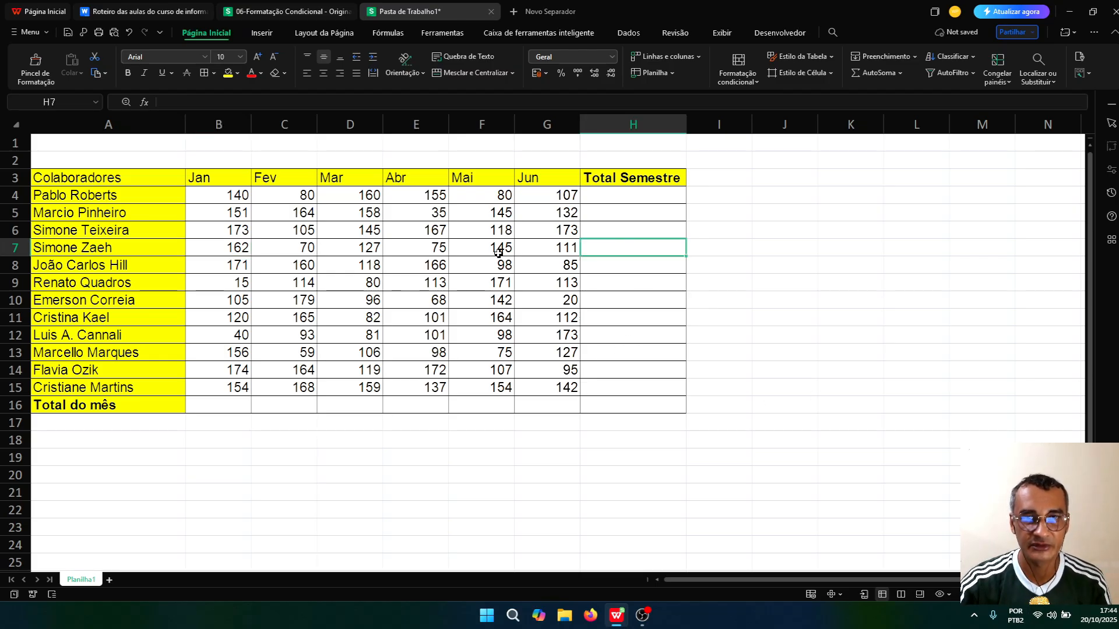
Step: Fill the May and June cells of row 7 (F7:G7) with the standard light blue colour
{"action": "left_click_drag", "start_coordinate": [497, 247], "coordinate": [553, 247]}
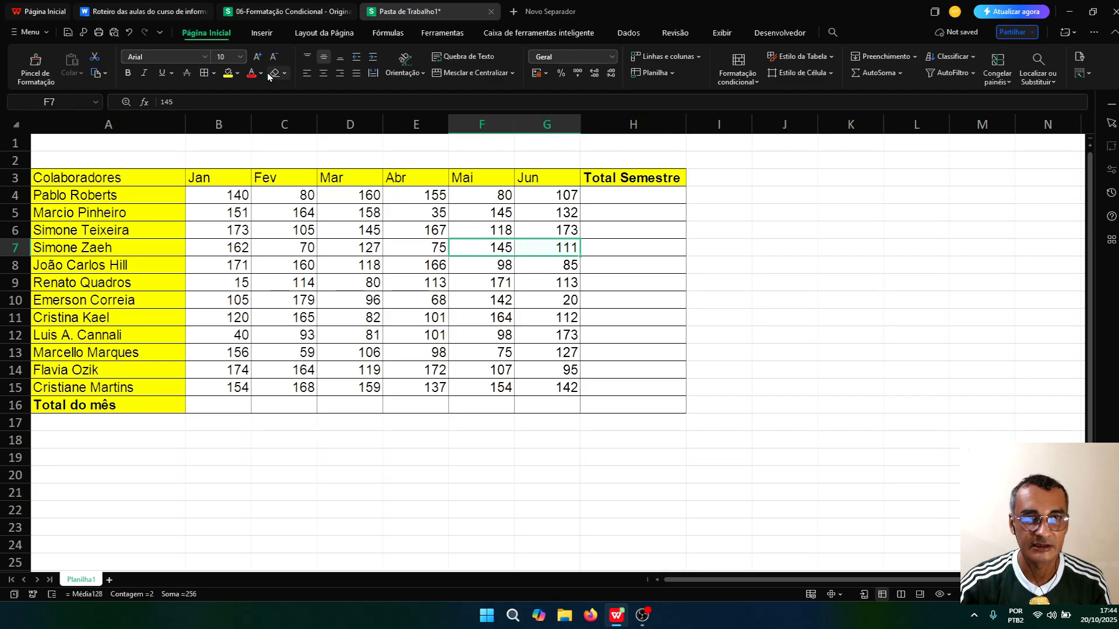
{"action": "left_click", "coordinate": [239, 74]}
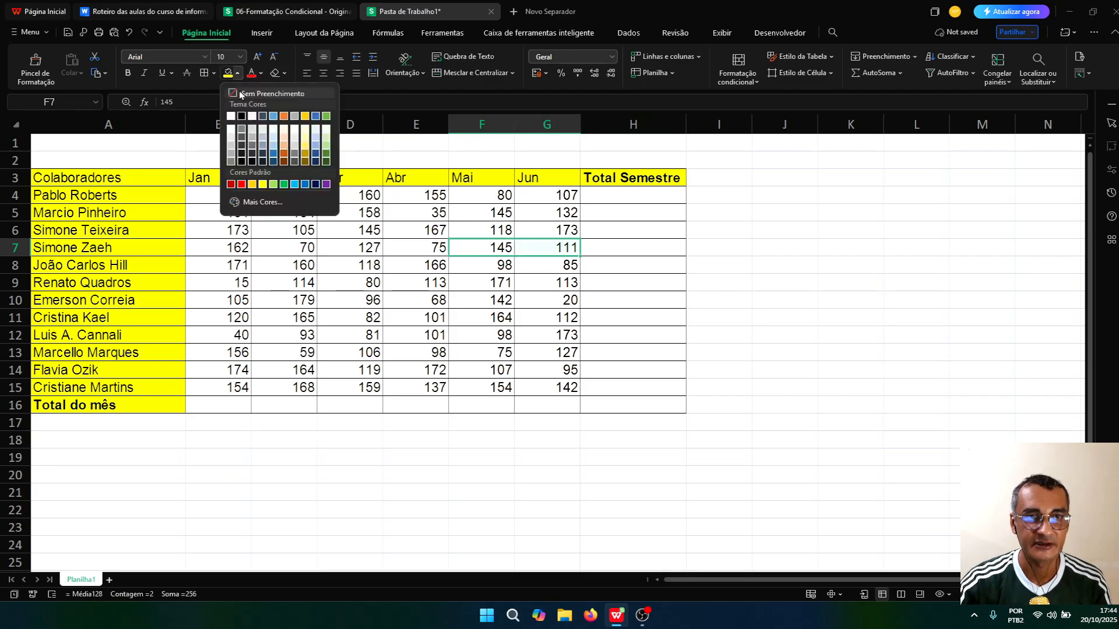
{"action": "left_click", "coordinate": [294, 184]}
{"action": "left_click", "coordinate": [535, 251]}
{"action": "left_click", "coordinate": [605, 251]}
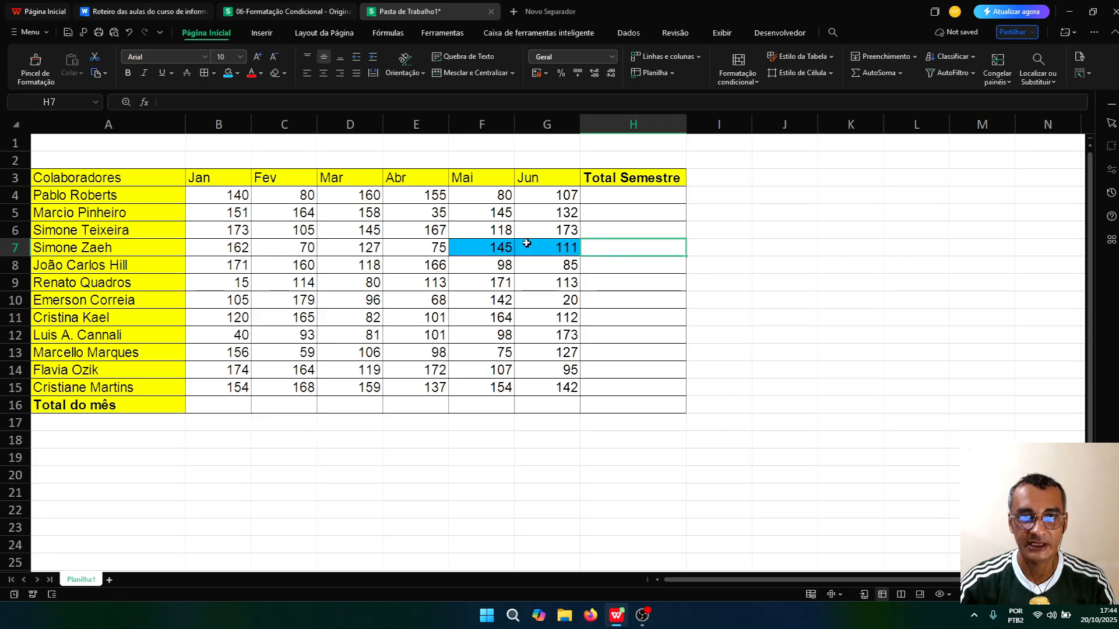
Step: Enter the formula =145+111 in H7 to add row 7's May and June figures as typed constants
{"action": "left_click", "coordinate": [494, 252]}
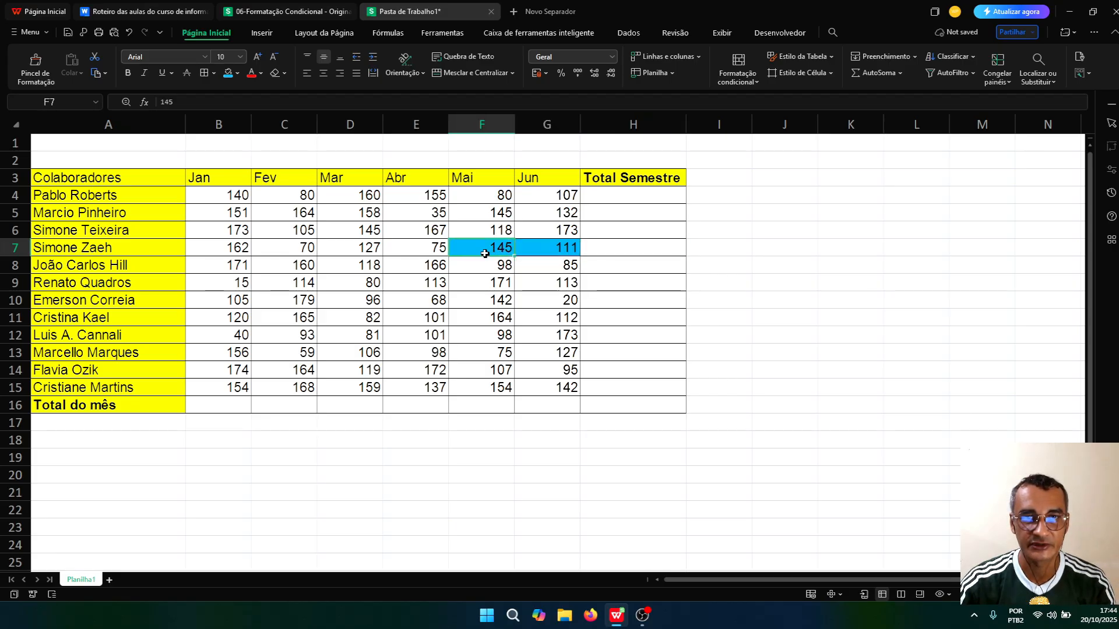
{"action": "left_click", "coordinate": [540, 249]}
{"action": "key", "text": "Right"}
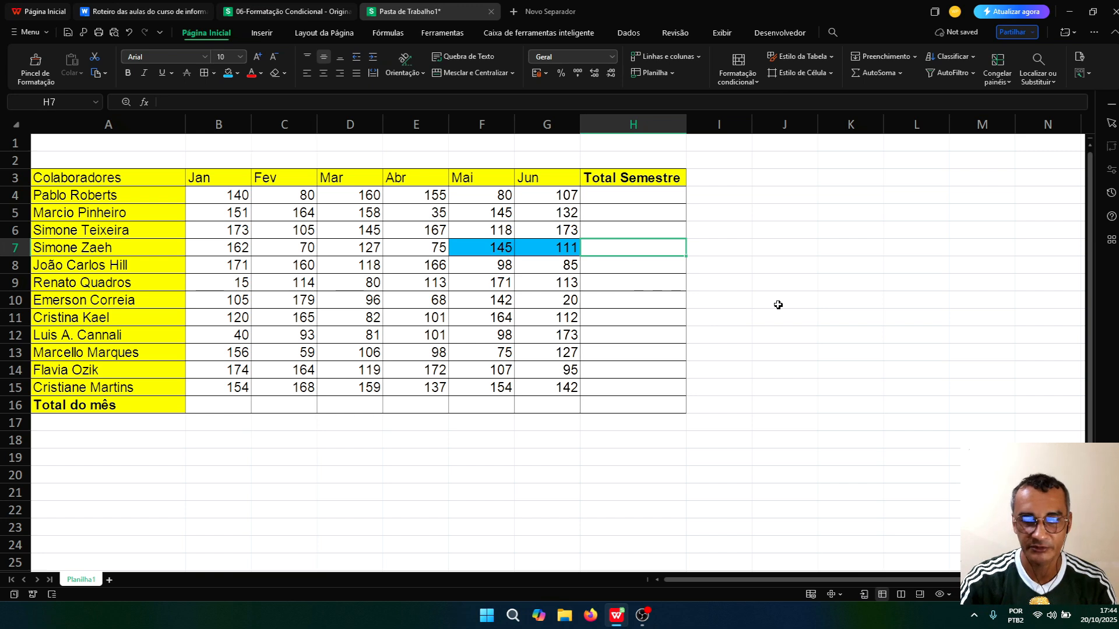
{"action": "type", "text": "="}
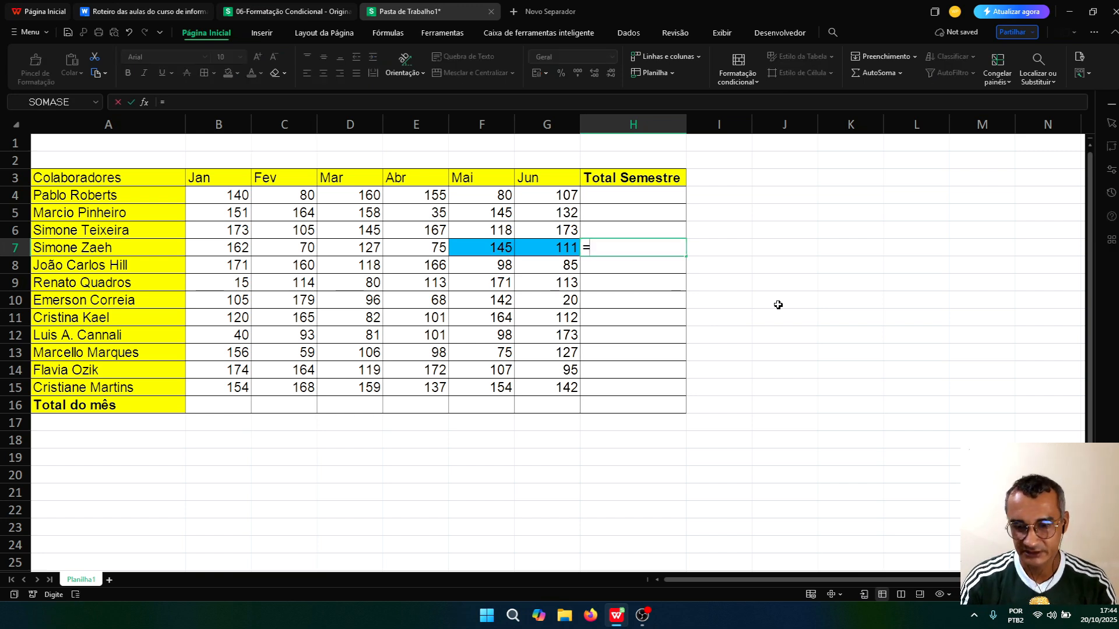
{"action": "type", "text": "145"}
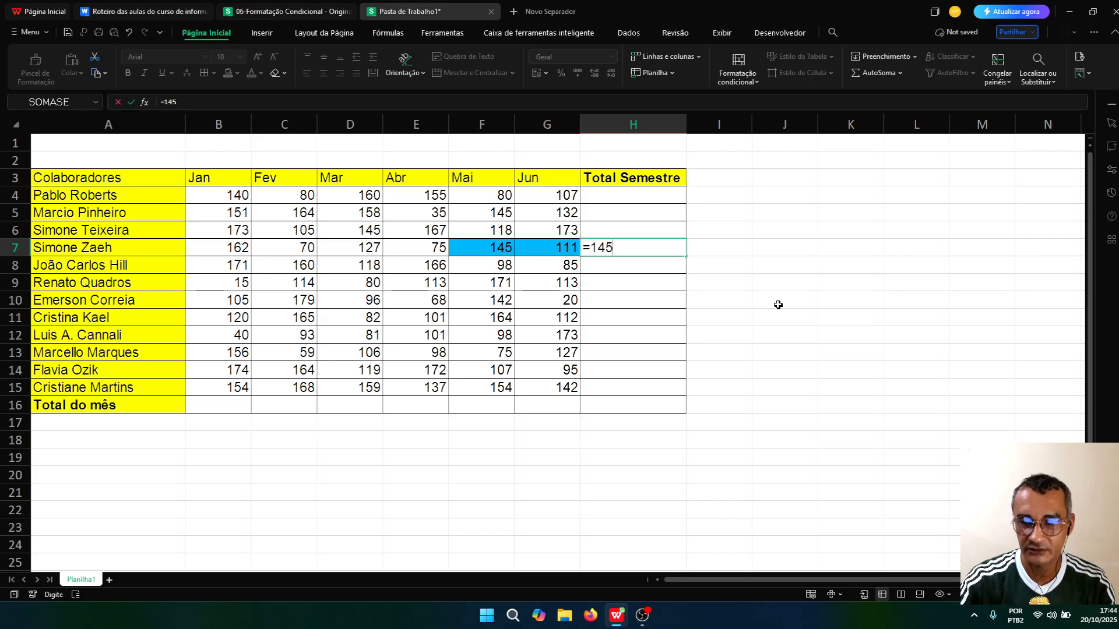
{"action": "type", "text": "+111"}
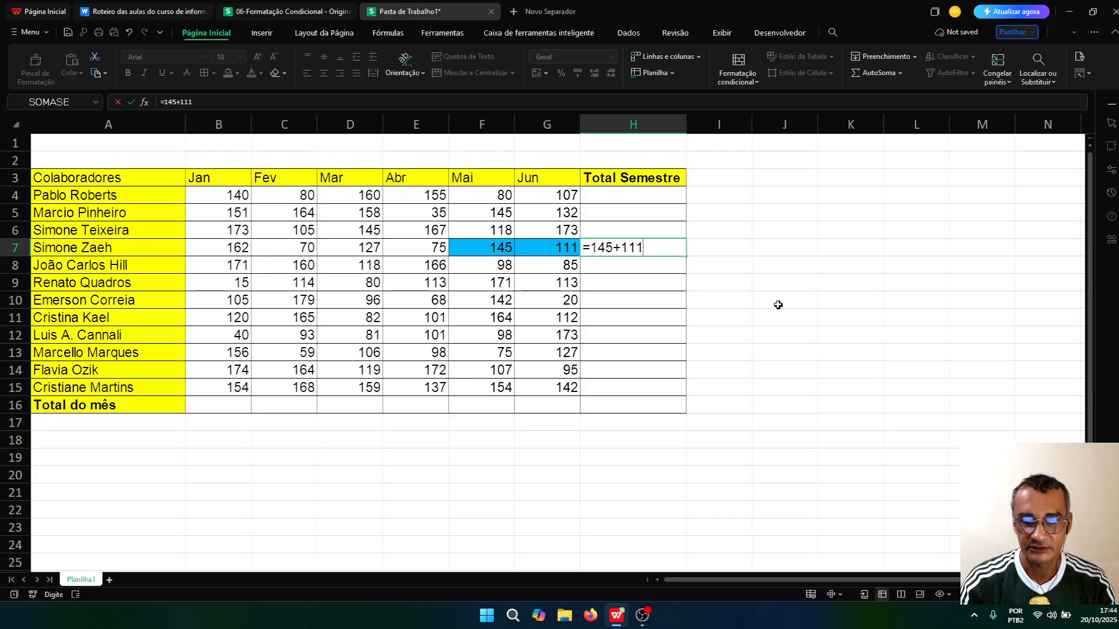
{"action": "key", "text": "Return"}
Step: Enter the formula =F7+G7 in I7 to add the same May and June figures by cell reference
{"action": "left_click", "coordinate": [723, 248]}
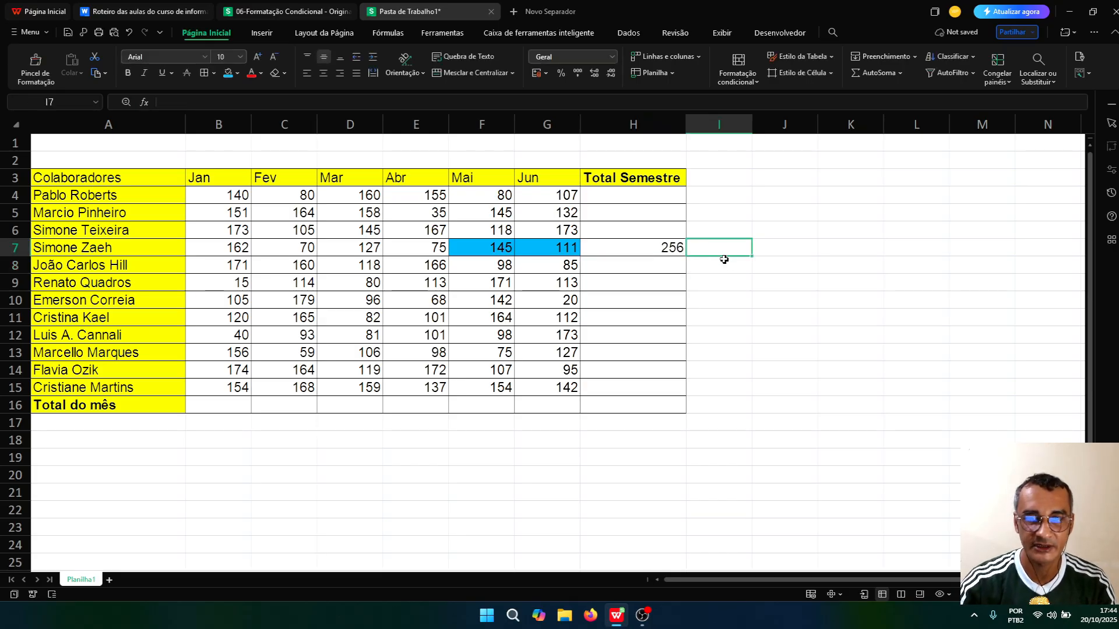
{"action": "type", "text": "="}
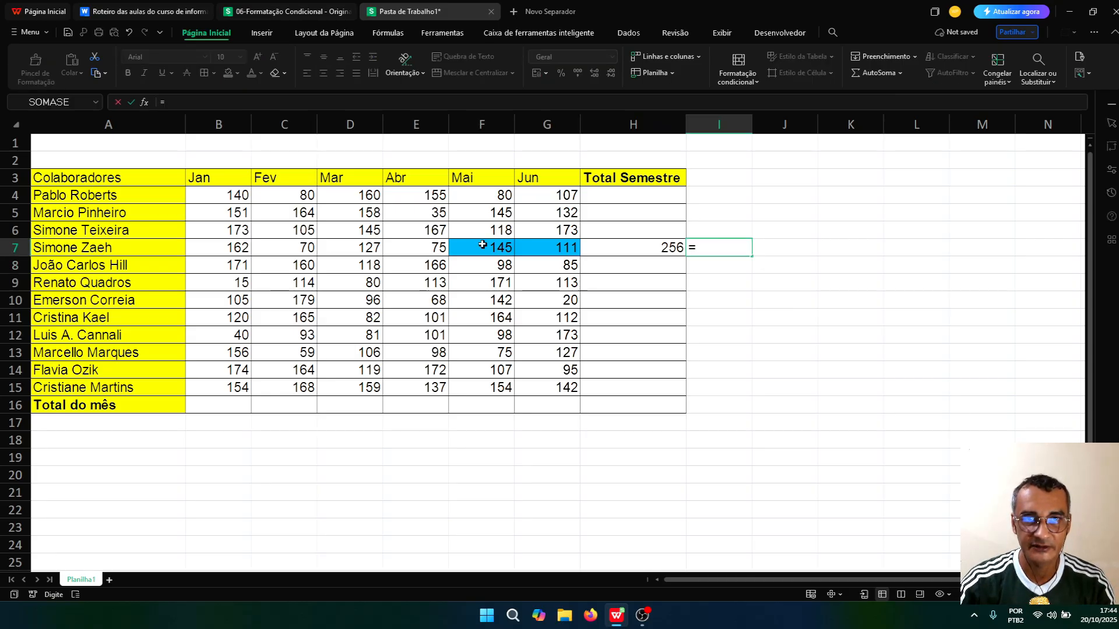
{"action": "type", "text": "f"}
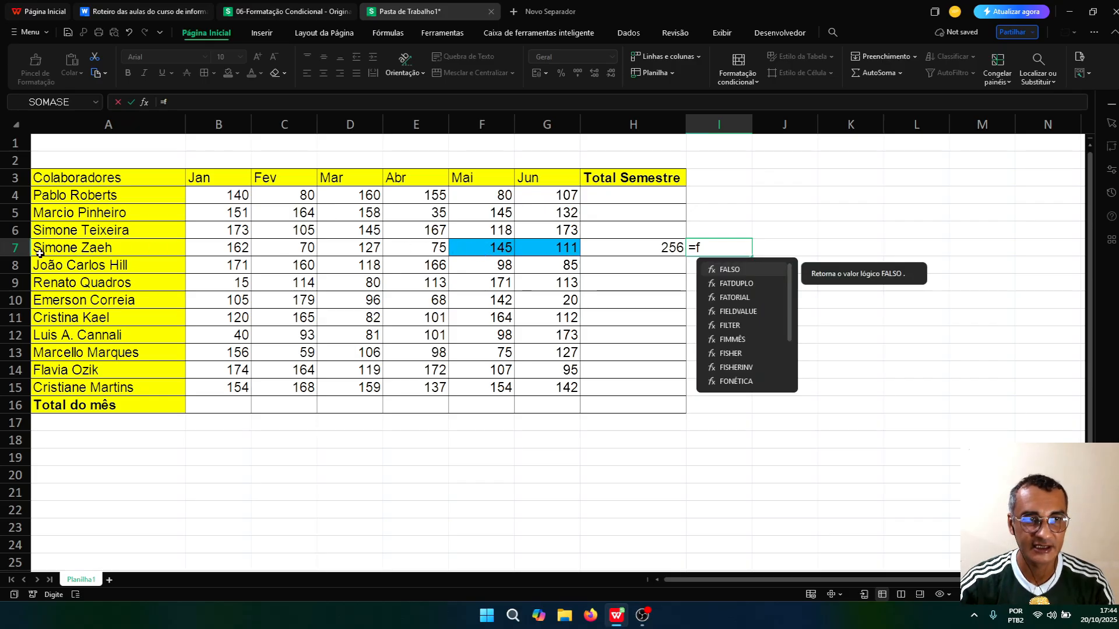
{"action": "type", "text": "7"}
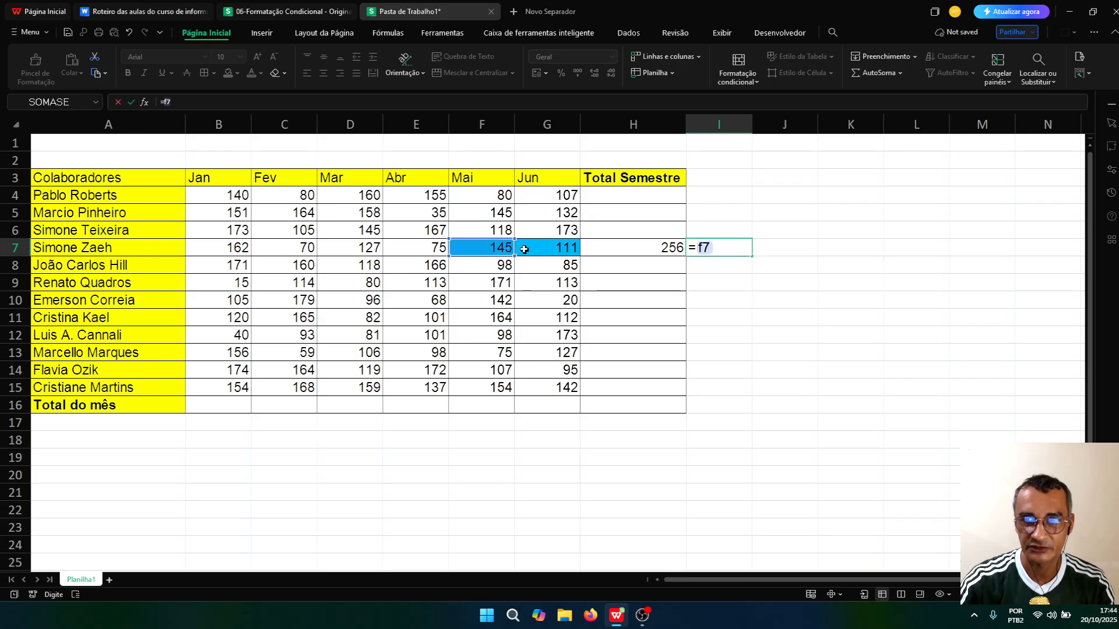
{"action": "type", "text": "+"}
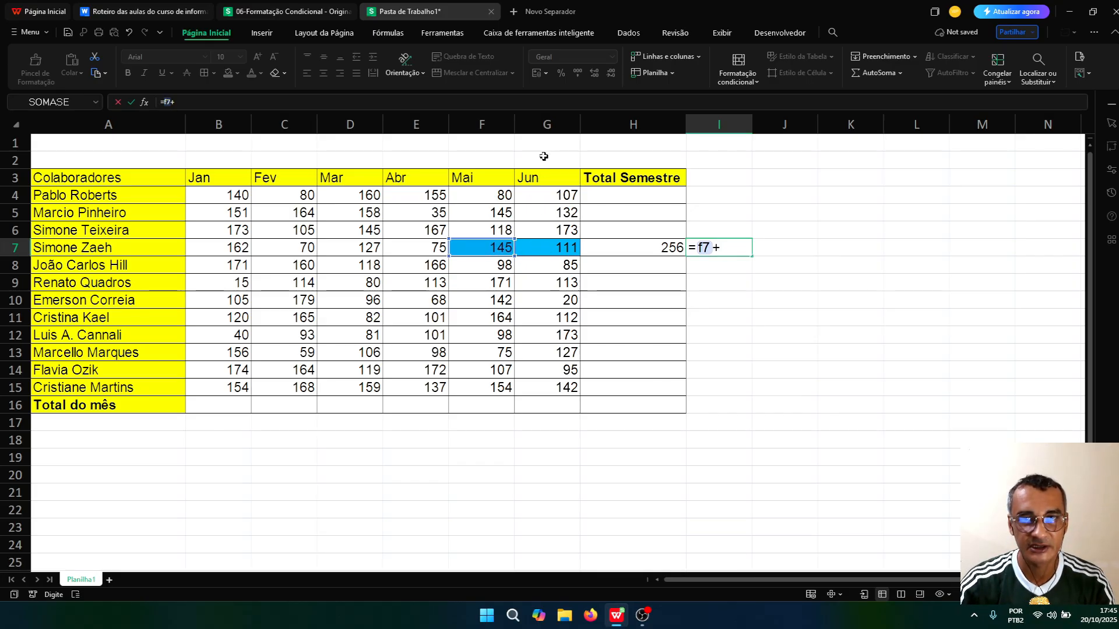
{"action": "type", "text": "g"}
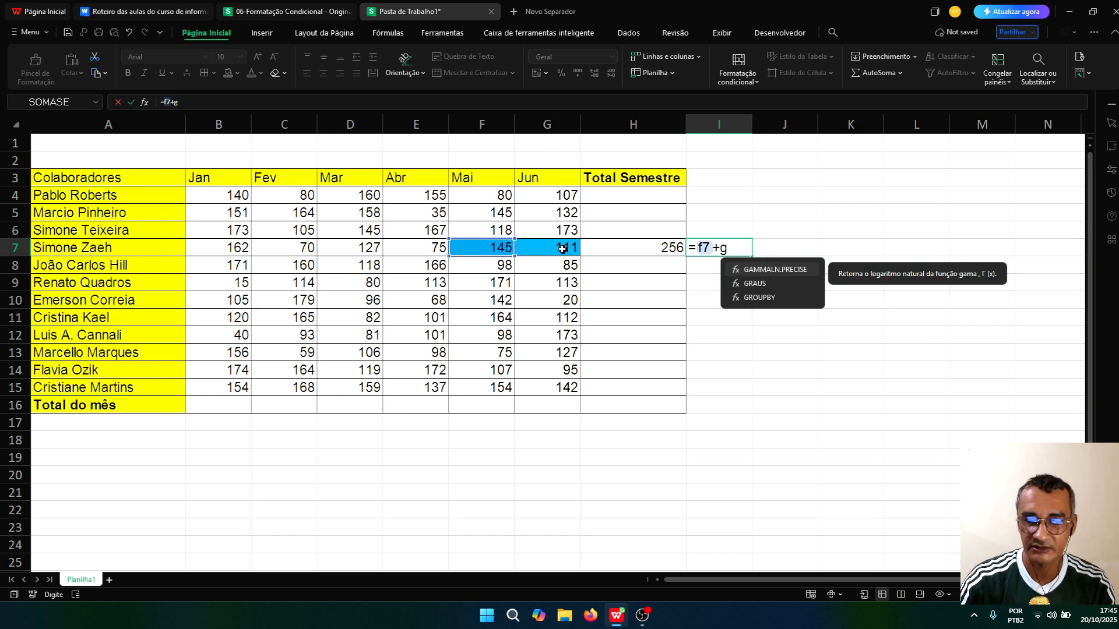
{"action": "type", "text": "7"}
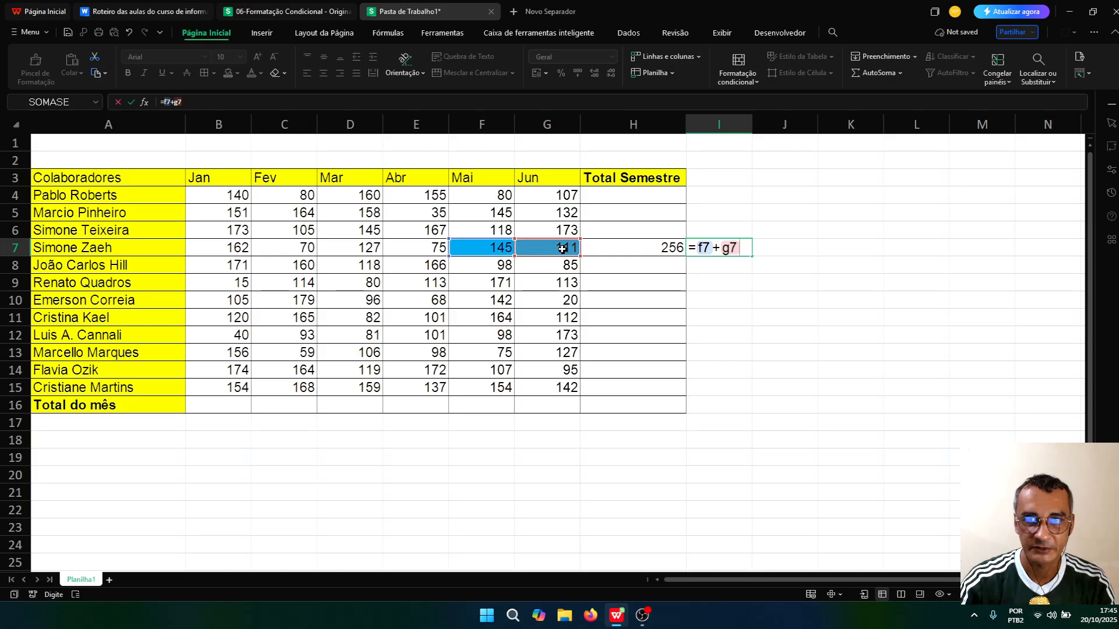
{"action": "key", "text": "Return"}
Step: Compare the formulas behind the two sums in H7 and I7, and check the June cell G7
{"action": "left_click", "coordinate": [622, 252]}
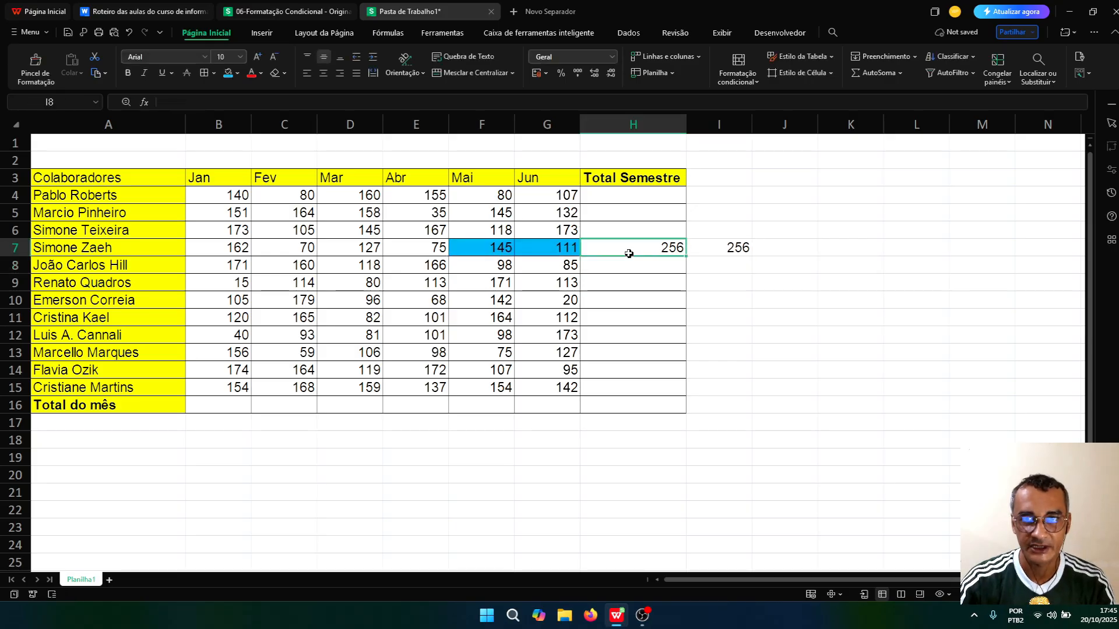
{"action": "left_click", "coordinate": [709, 248]}
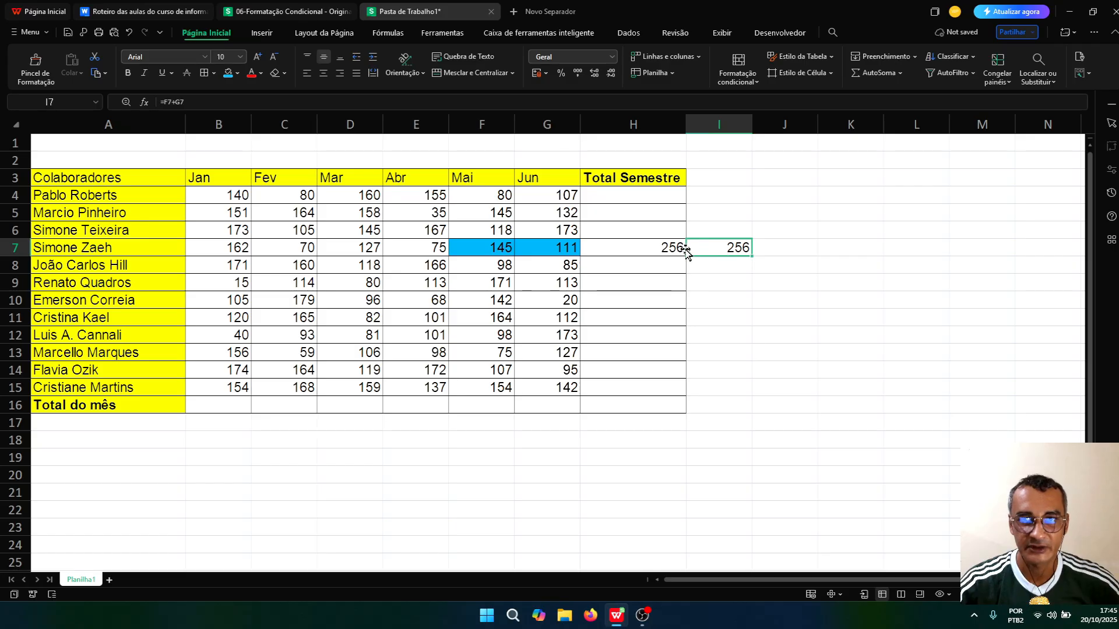
{"action": "left_click", "coordinate": [547, 245]}
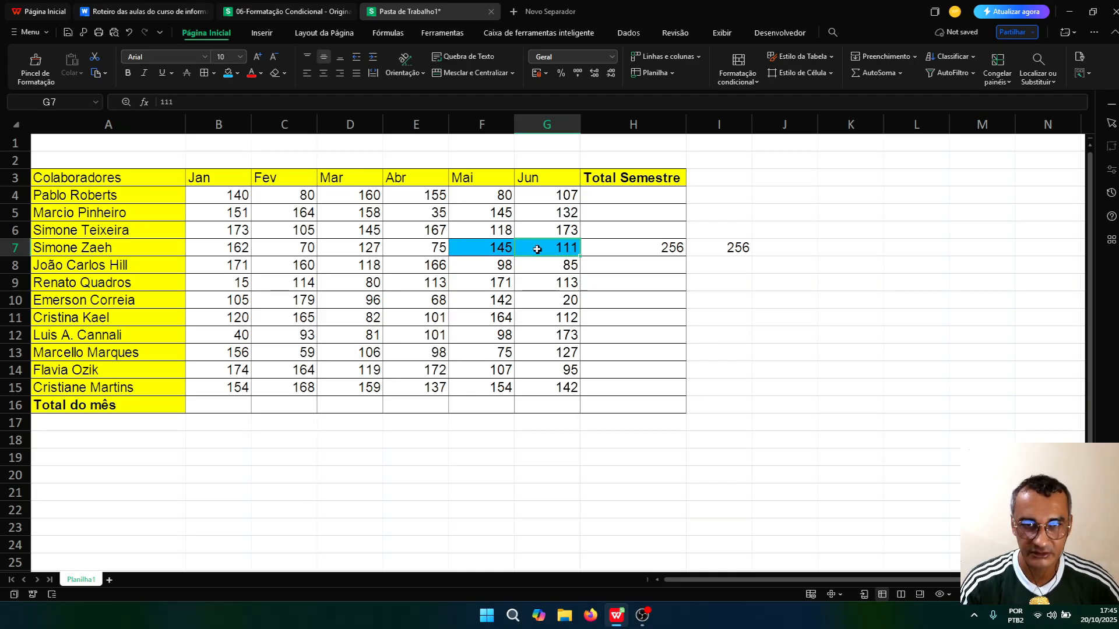
Step: Change row 7's June value in G7 to 100 and inspect the cell-reference formula in I7
{"action": "type", "text": "100"}
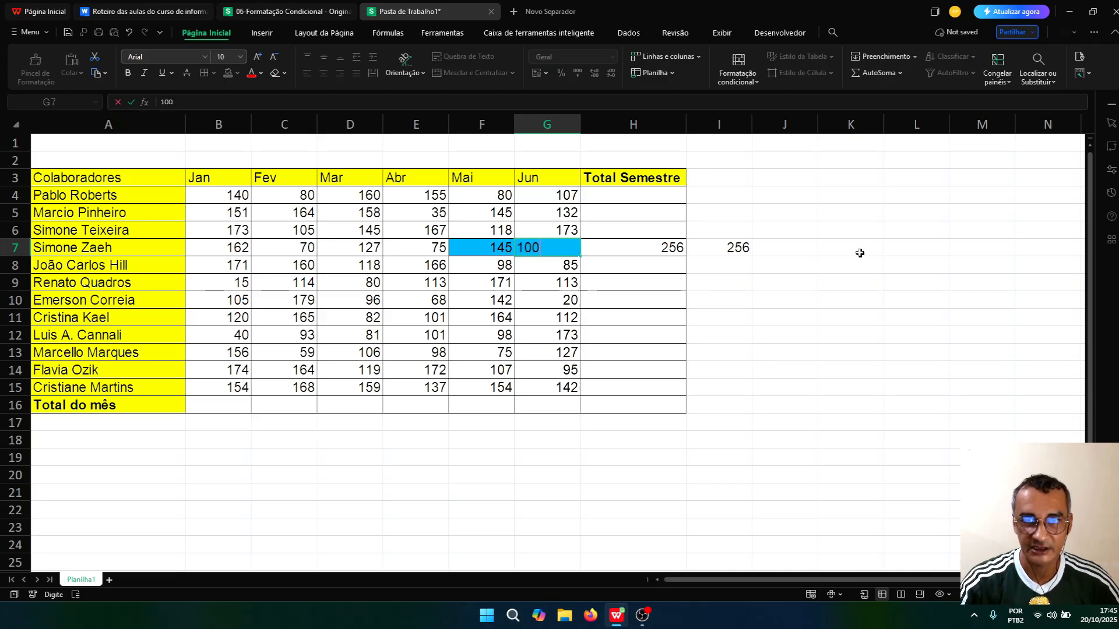
{"action": "key", "text": "Return"}
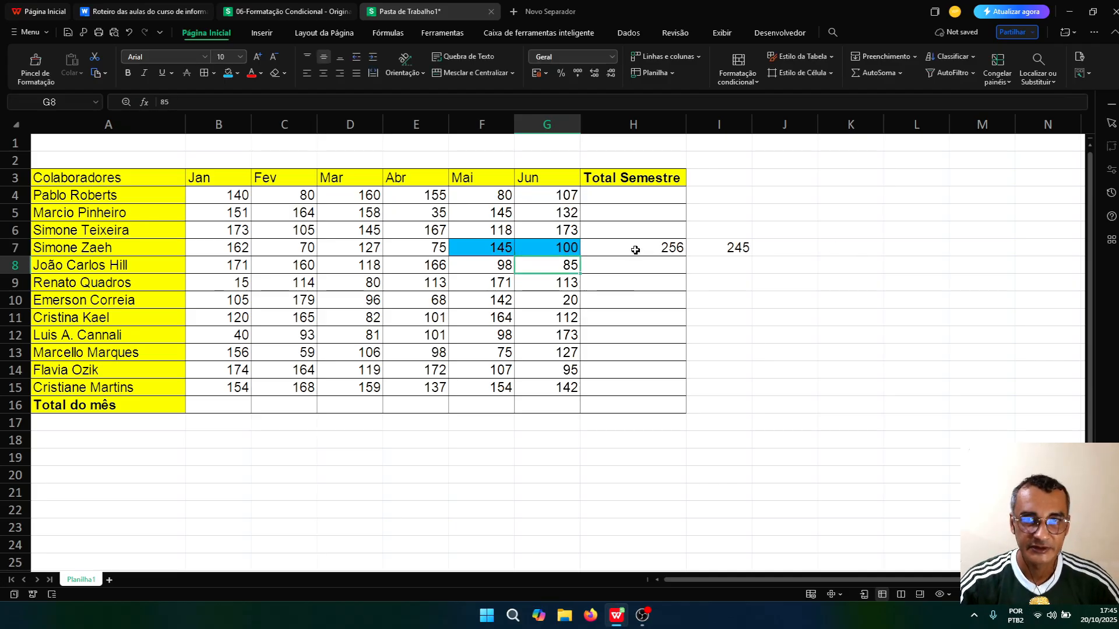
{"action": "left_click", "coordinate": [718, 254]}
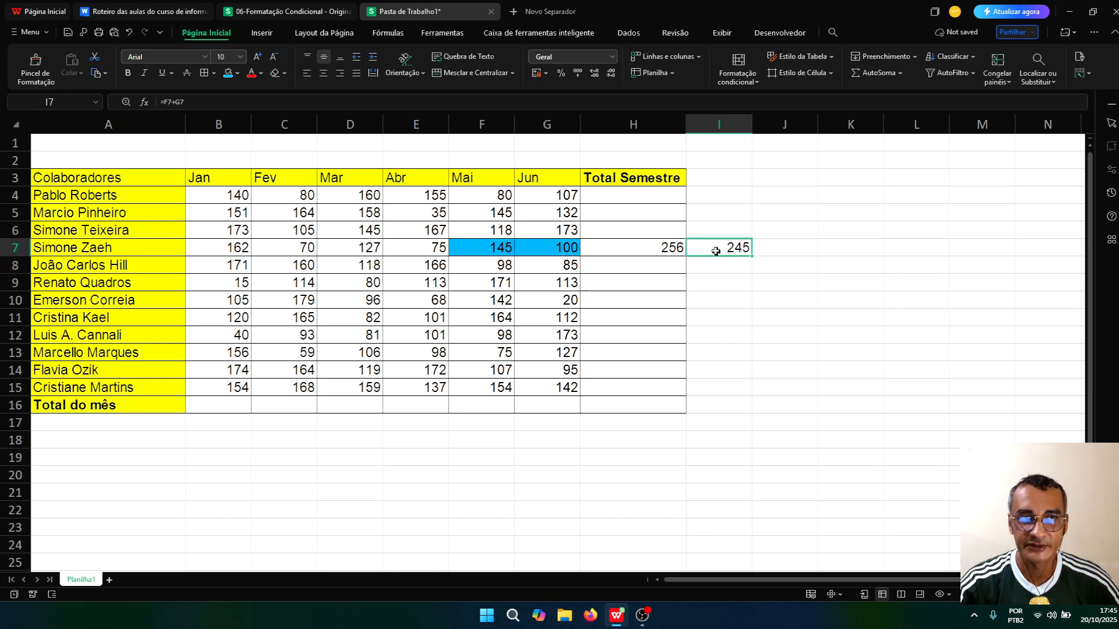
{"action": "double_click", "coordinate": [716, 251]}
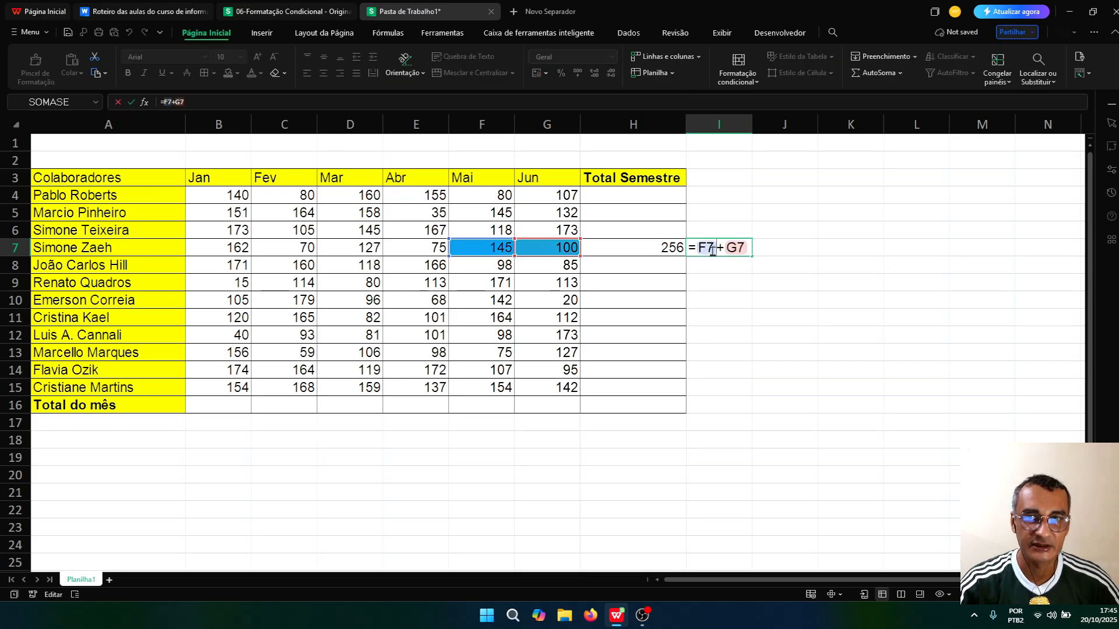
{"action": "key", "text": "Return"}
{"action": "left_click", "coordinate": [712, 250]}
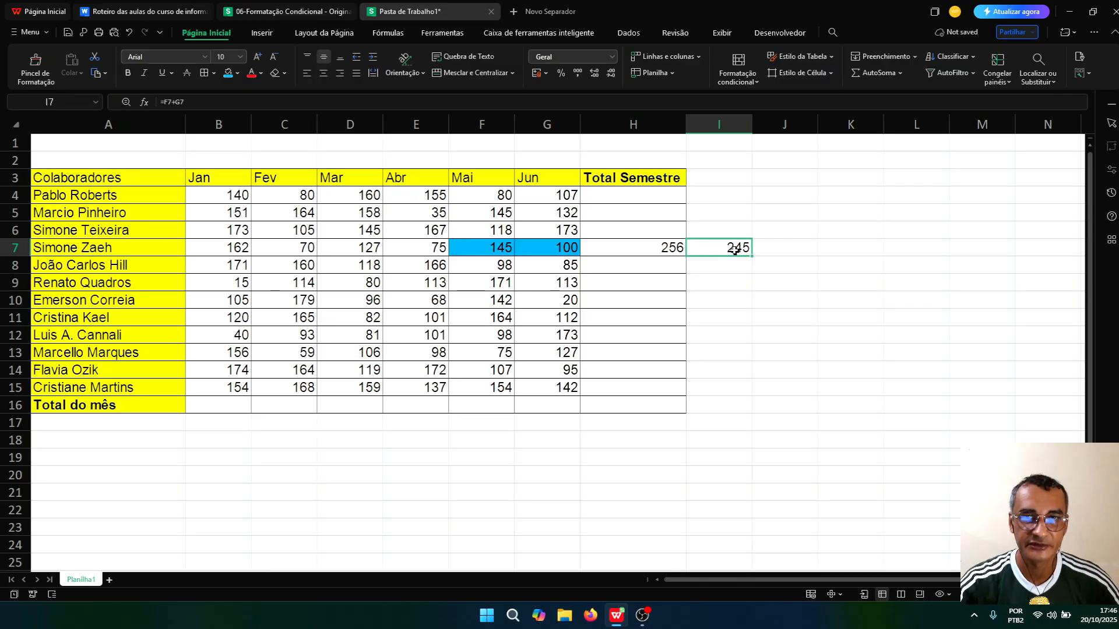
Step: Inspect the typed-number formula in H7 and correct it to =145+100 to match the new June value
{"action": "left_click", "coordinate": [619, 244]}
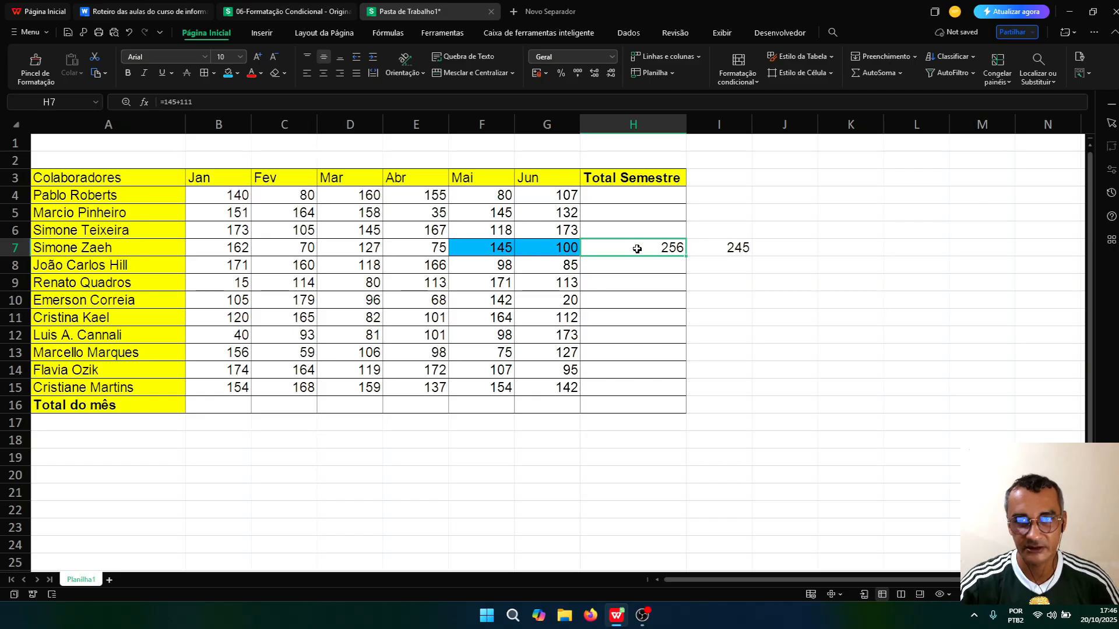
{"action": "double_click", "coordinate": [629, 251]}
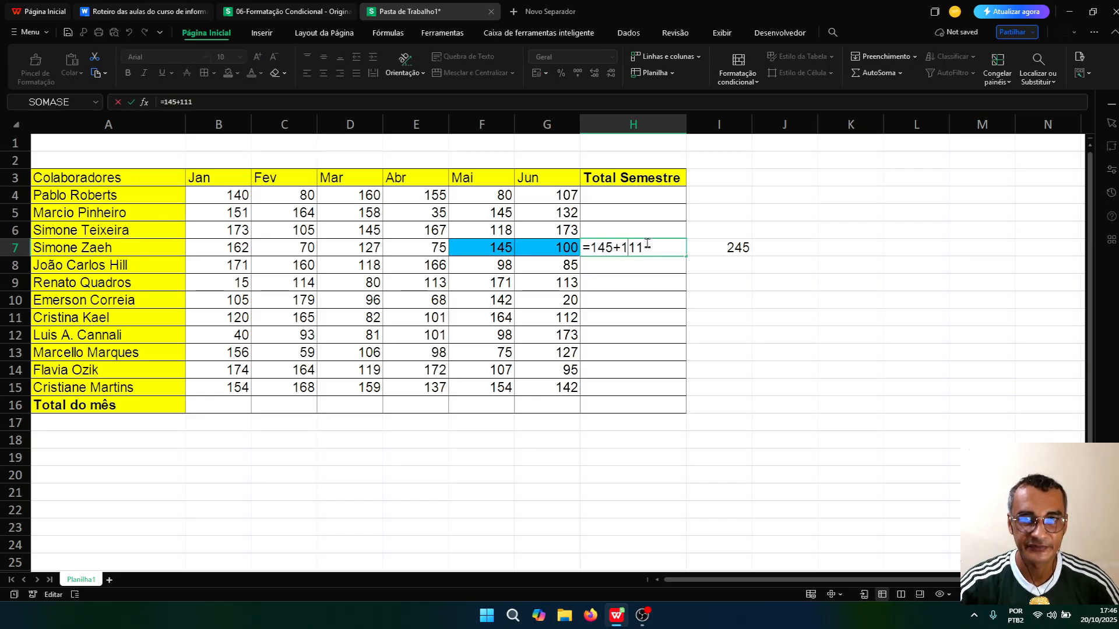
{"action": "left_click", "coordinate": [649, 272]}
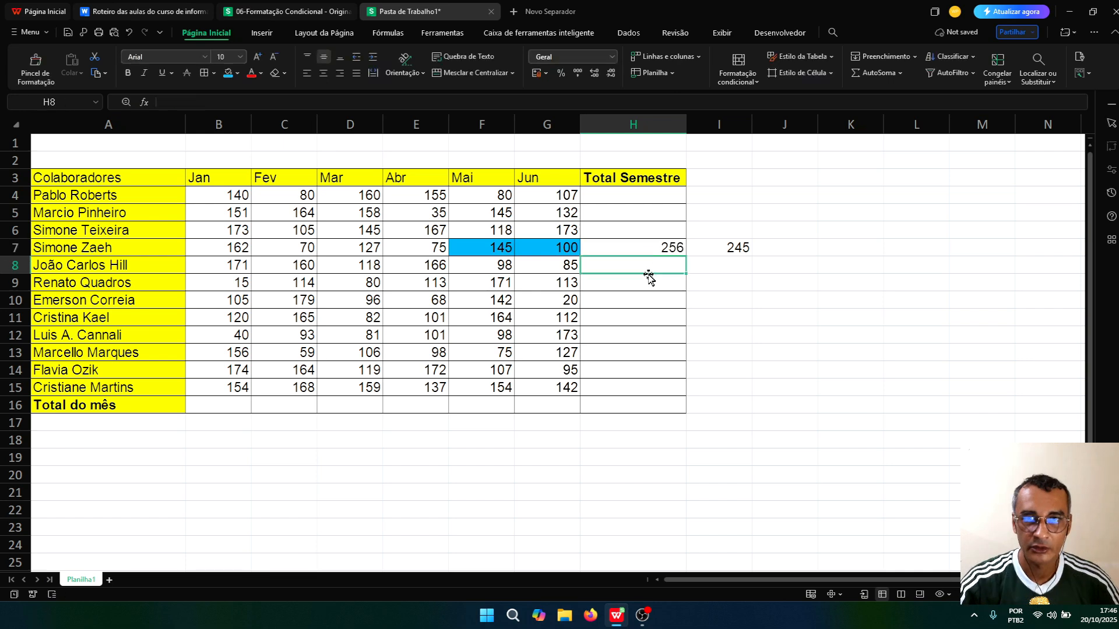
{"action": "left_click", "coordinate": [641, 248]}
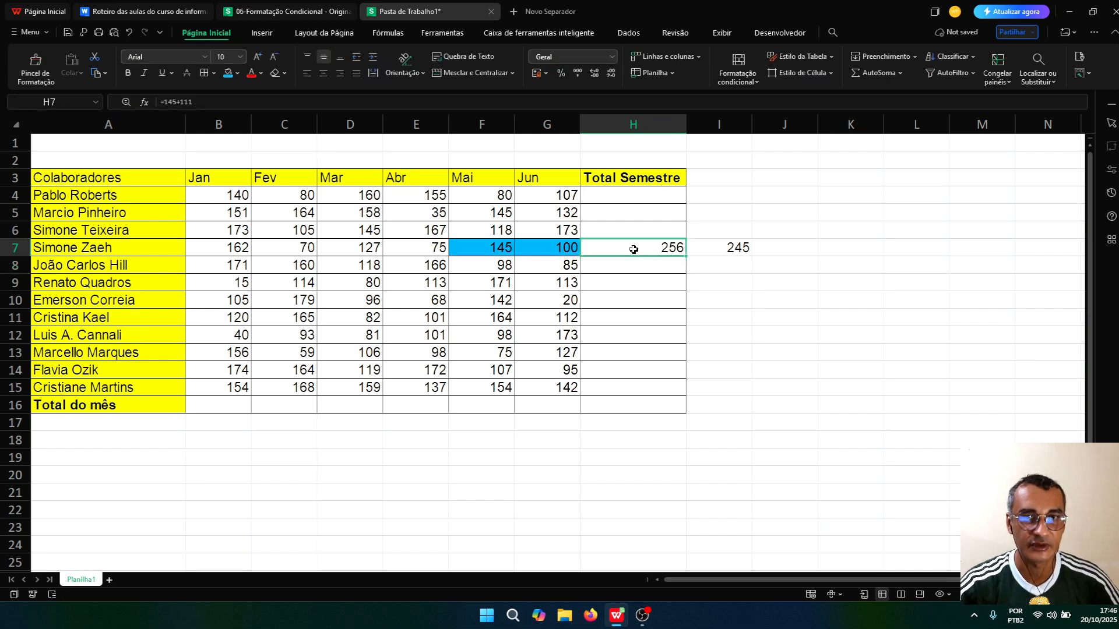
{"action": "left_click", "coordinate": [182, 101]}
{"action": "double_click", "coordinate": [191, 101]}
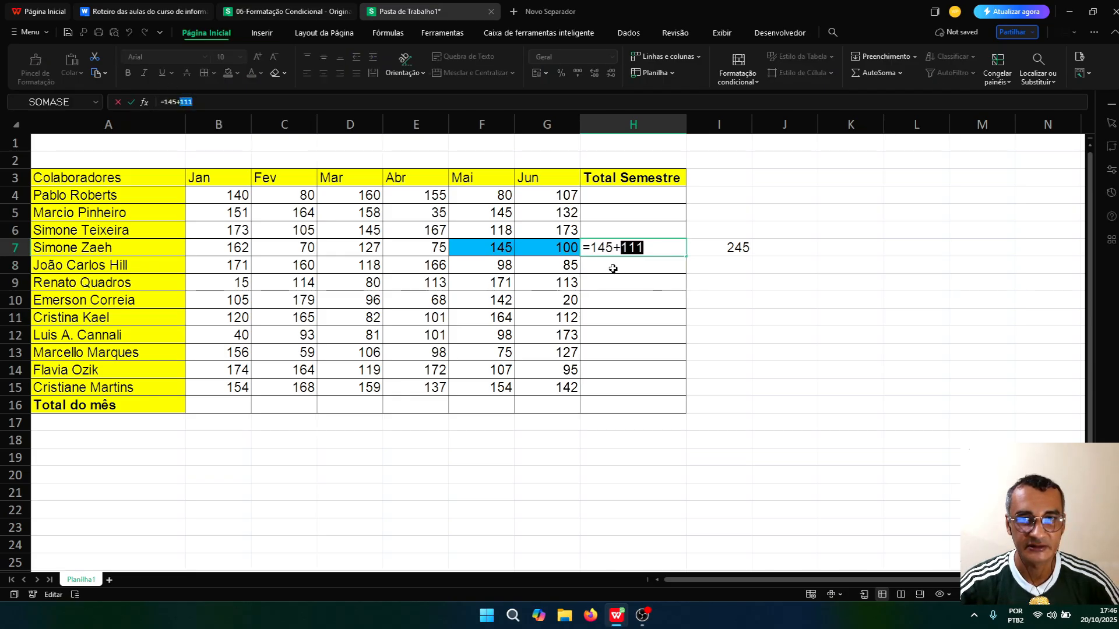
{"action": "key", "text": "Right"}
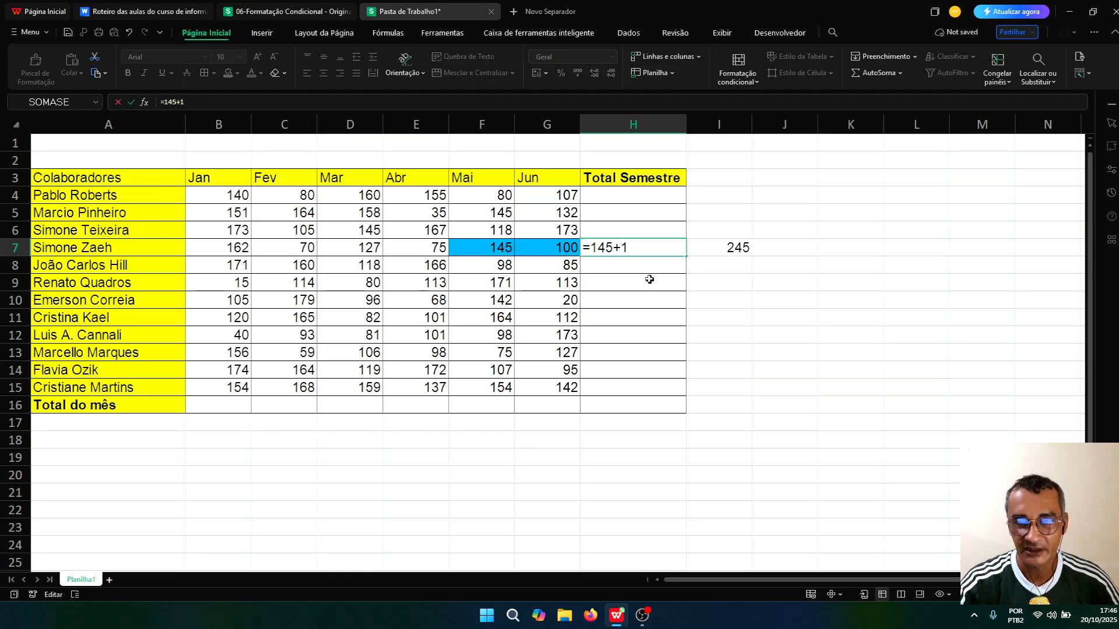
{"action": "type", "text": "00"}
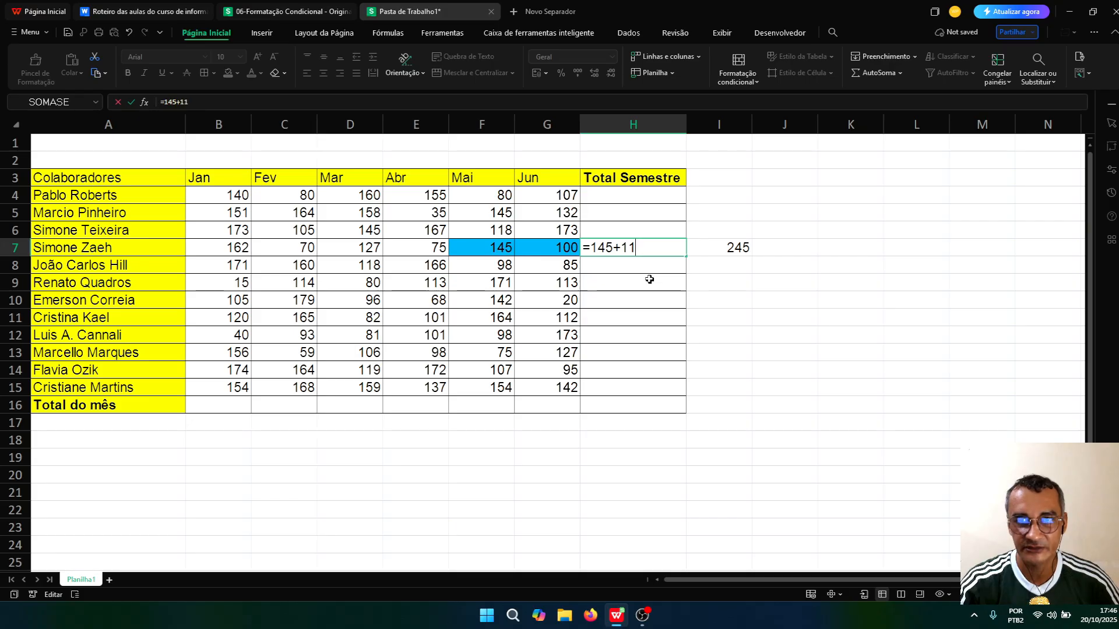
{"action": "key", "text": "ctrl+Return"}
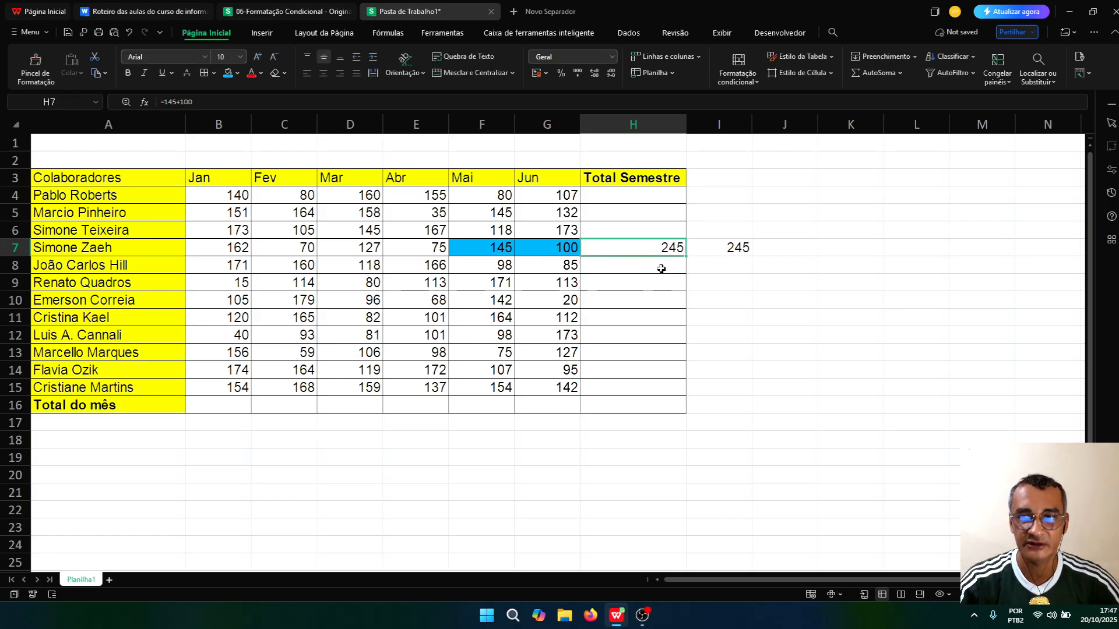
Step: Check the May cell F7 and the cell references used by the sum in I7
{"action": "left_click", "coordinate": [485, 251]}
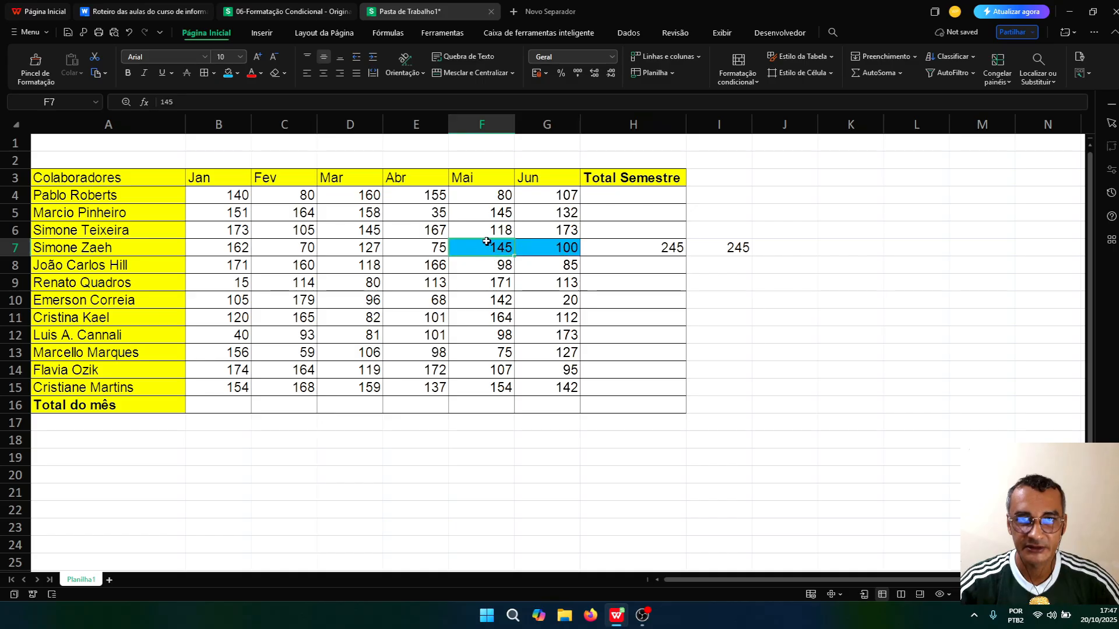
{"action": "left_click", "coordinate": [722, 252]}
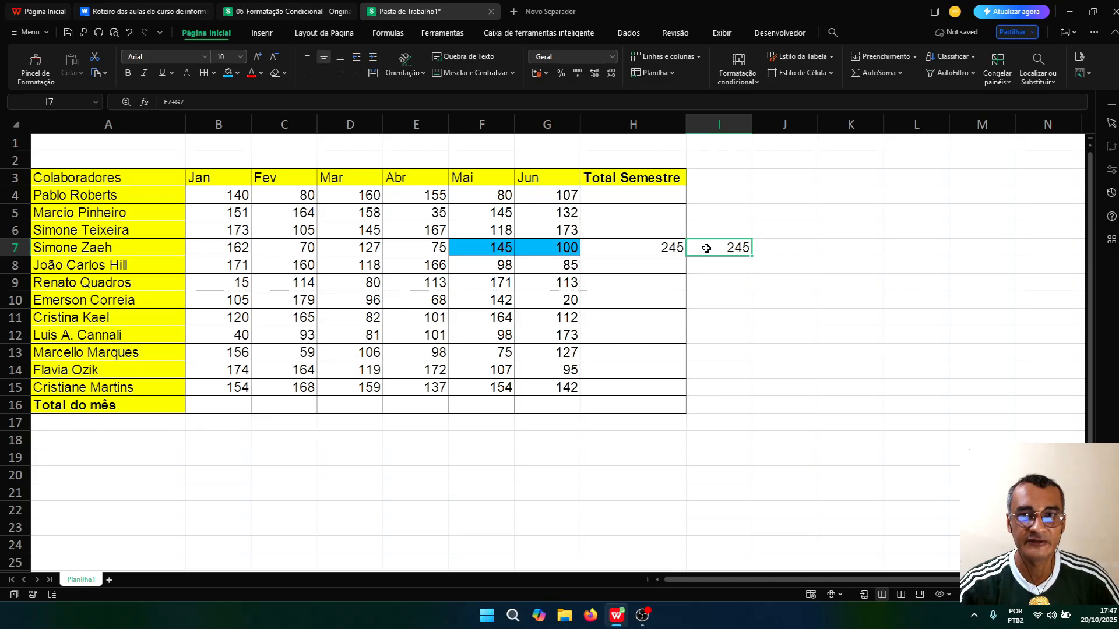
{"action": "double_click", "coordinate": [716, 249]}
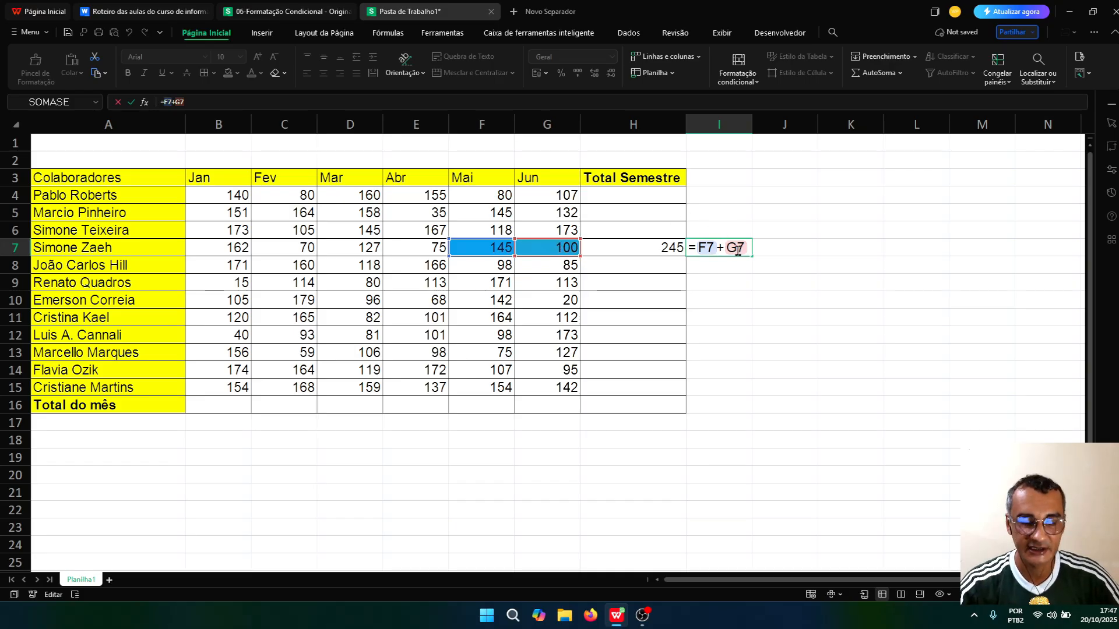
{"action": "key", "text": "Return"}
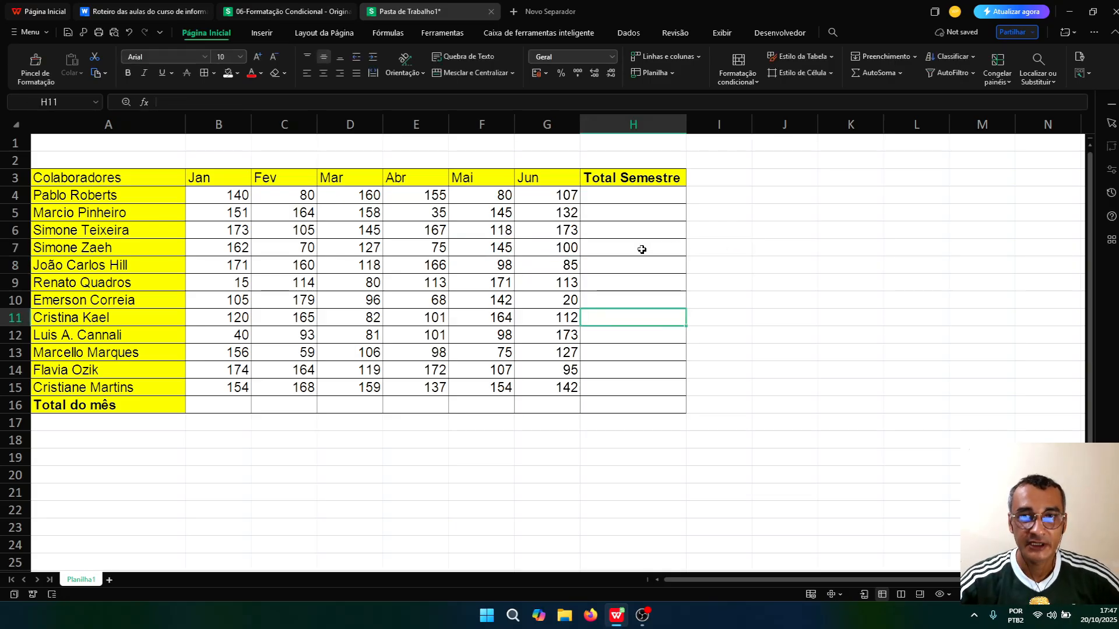
Step: Start a formula with = in H4, the Total Semestre cell for the first row of monthly values
{"action": "left_click", "coordinate": [642, 249]}
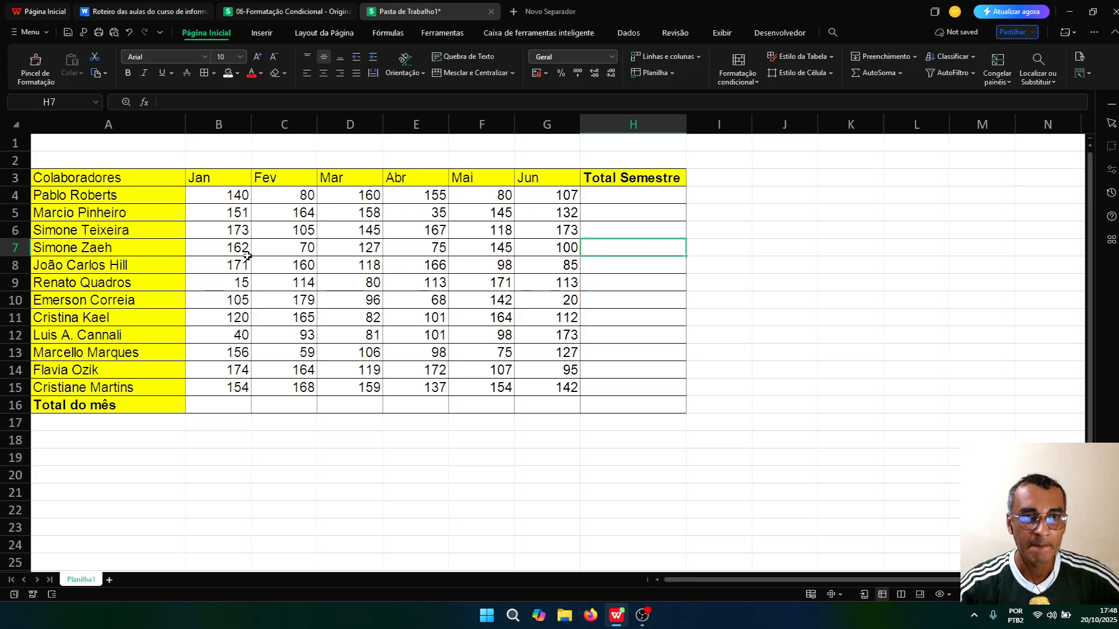
{"action": "left_click_drag", "start_coordinate": [235, 200], "coordinate": [550, 196]}
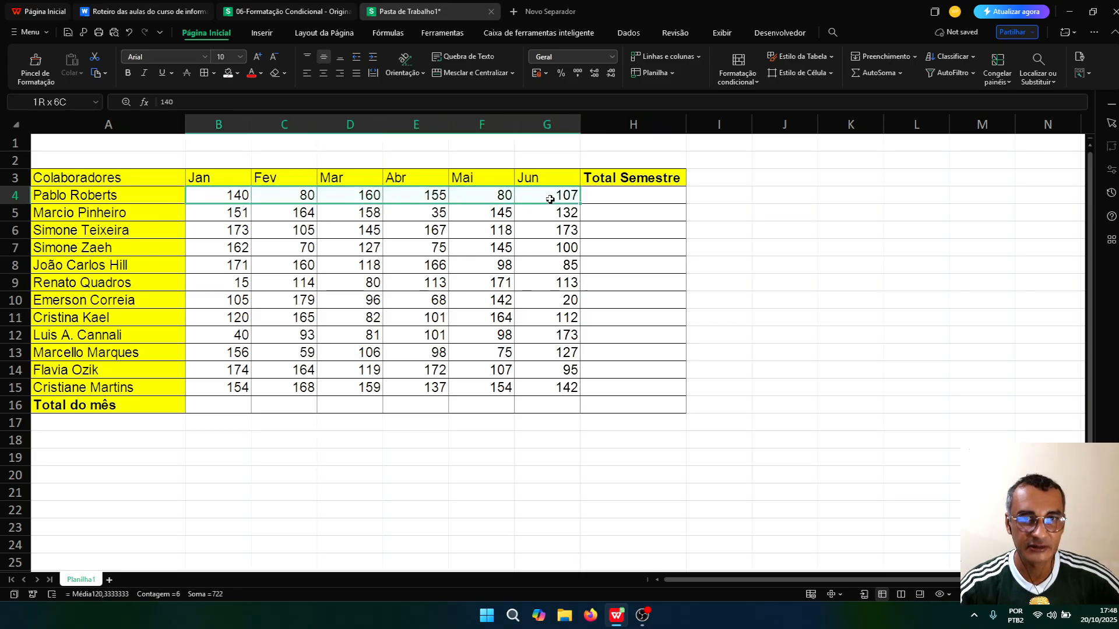
{"action": "left_click", "coordinate": [648, 201]}
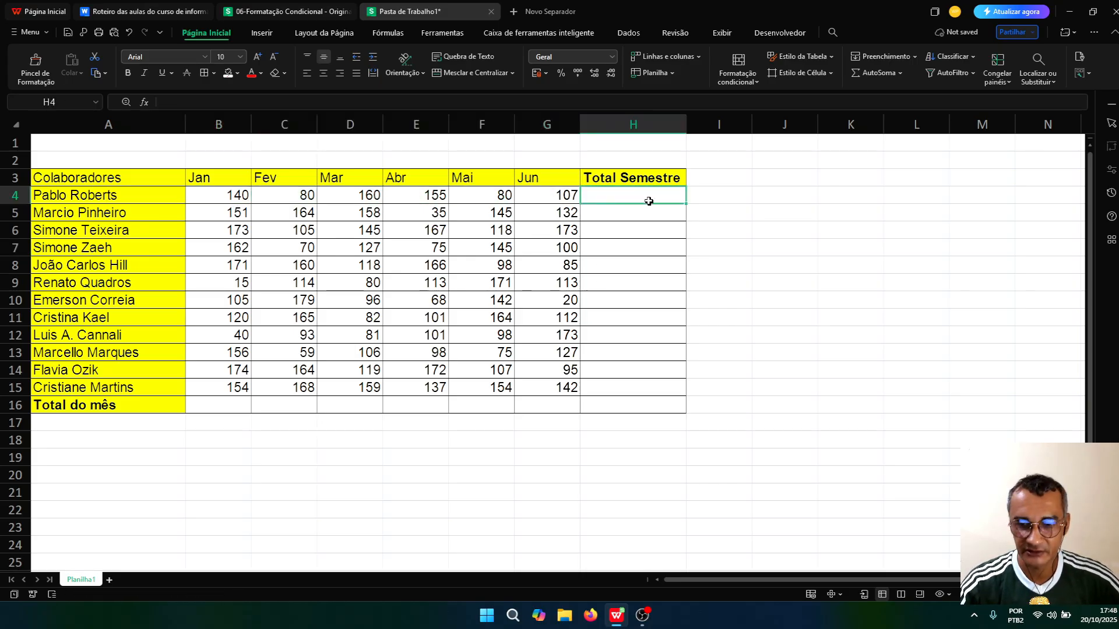
{"action": "type", "text": "="}
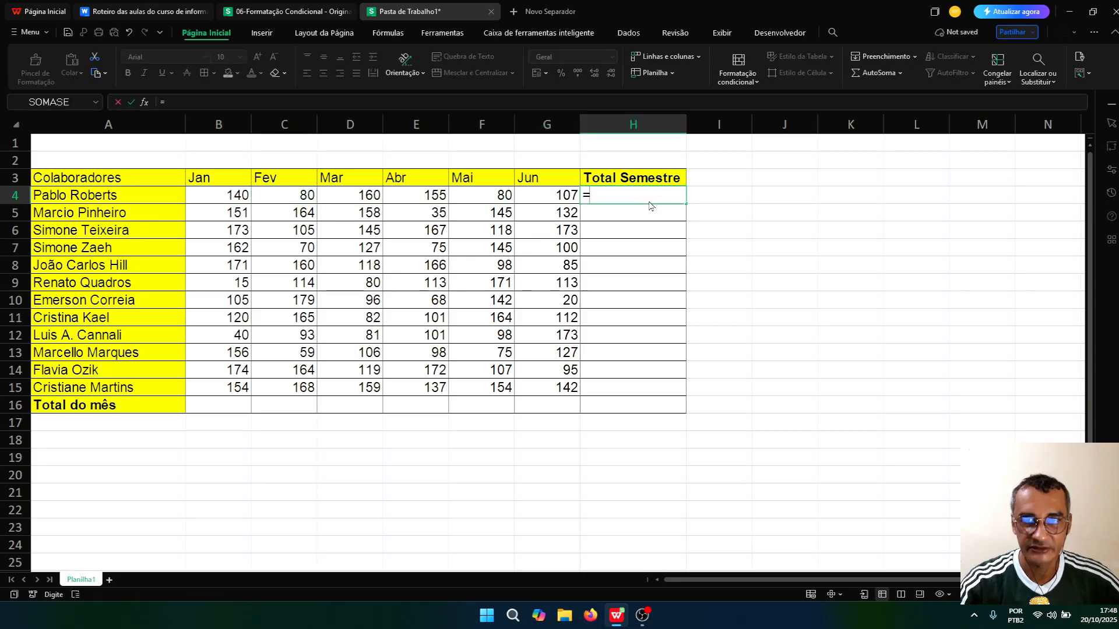
{"action": "left_click", "coordinate": [230, 197]}
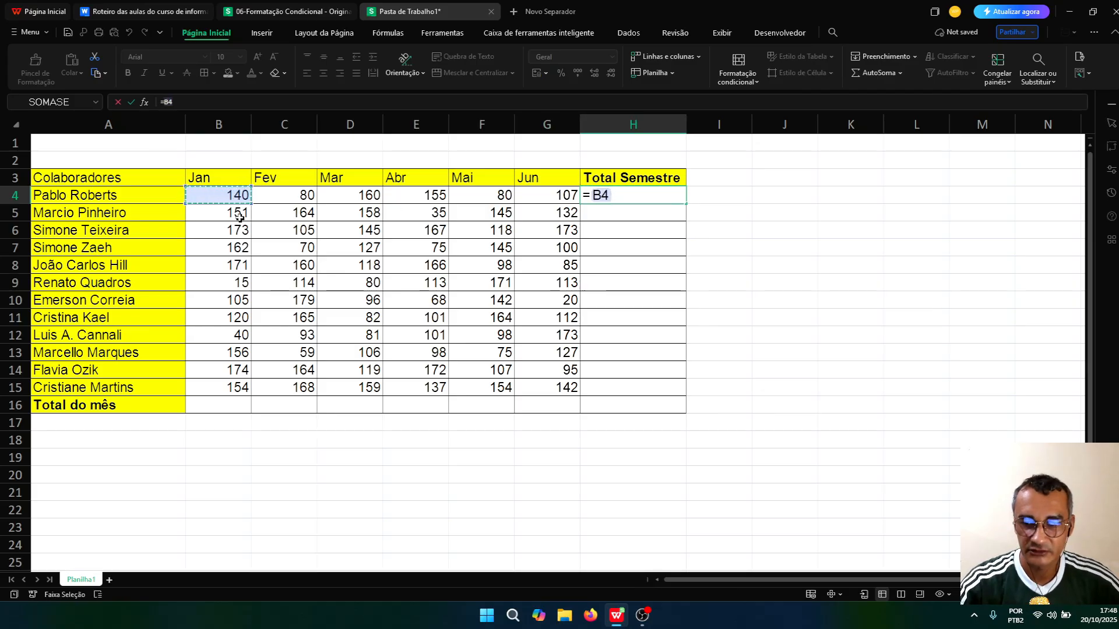
{"action": "type", "text": "+"}
{"action": "left_click", "coordinate": [261, 193]}
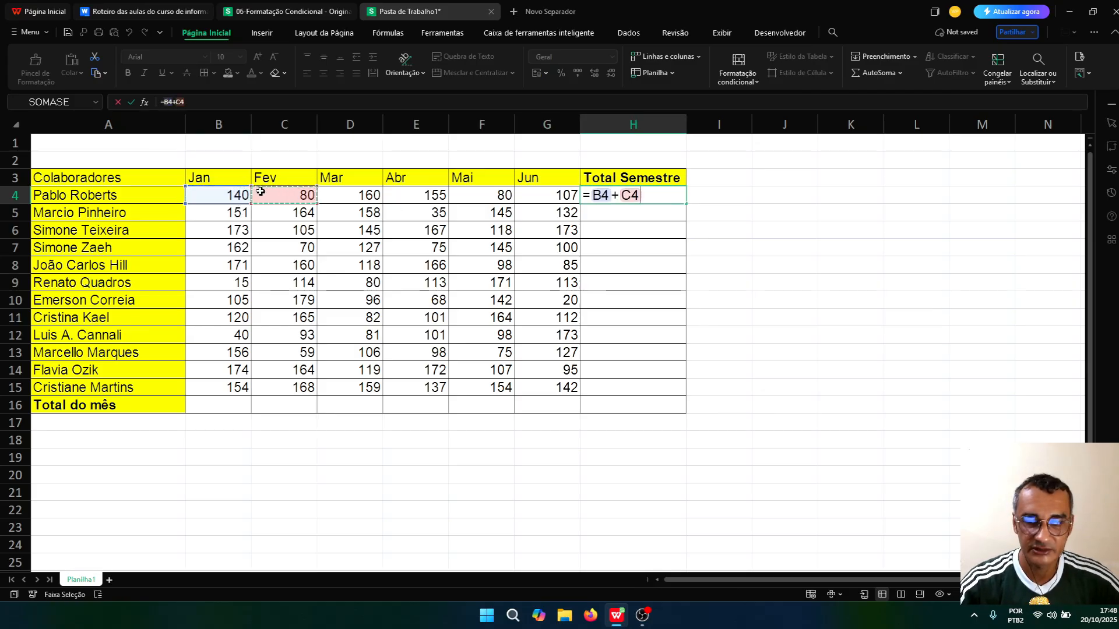
{"action": "type", "text": "+"}
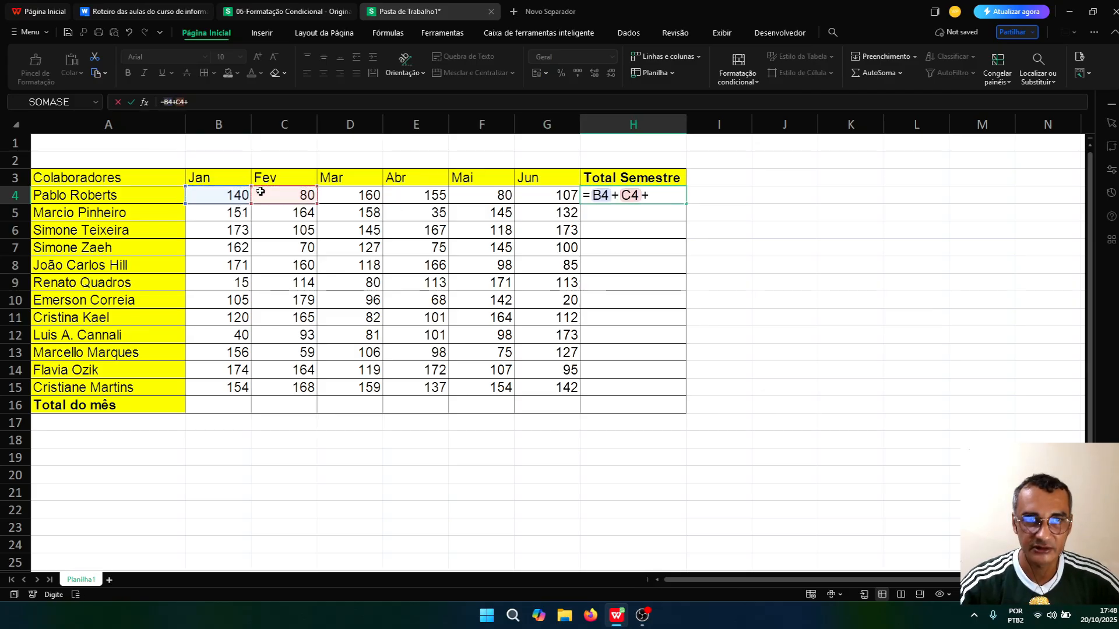
{"action": "left_click", "coordinate": [340, 195]}
{"action": "type", "text": "+"}
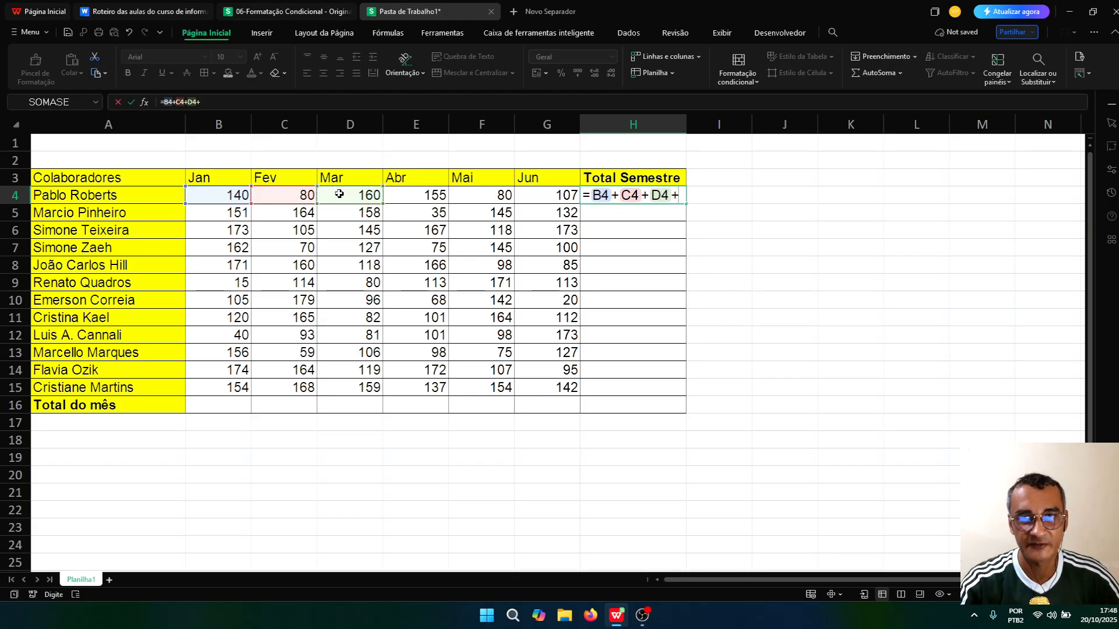
{"action": "key", "text": "BackSpace"}
{"action": "key", "text": "BackSpace"}
{"action": "key", "text": "BackSpace"}
{"action": "key", "text": "BackSpace"}
{"action": "key", "text": "BackSpace"}
{"action": "key", "text": "BackSpace"}
{"action": "key", "text": "BackSpace"}
{"action": "key", "text": "BackSpace"}
{"action": "key", "text": "BackSpace"}
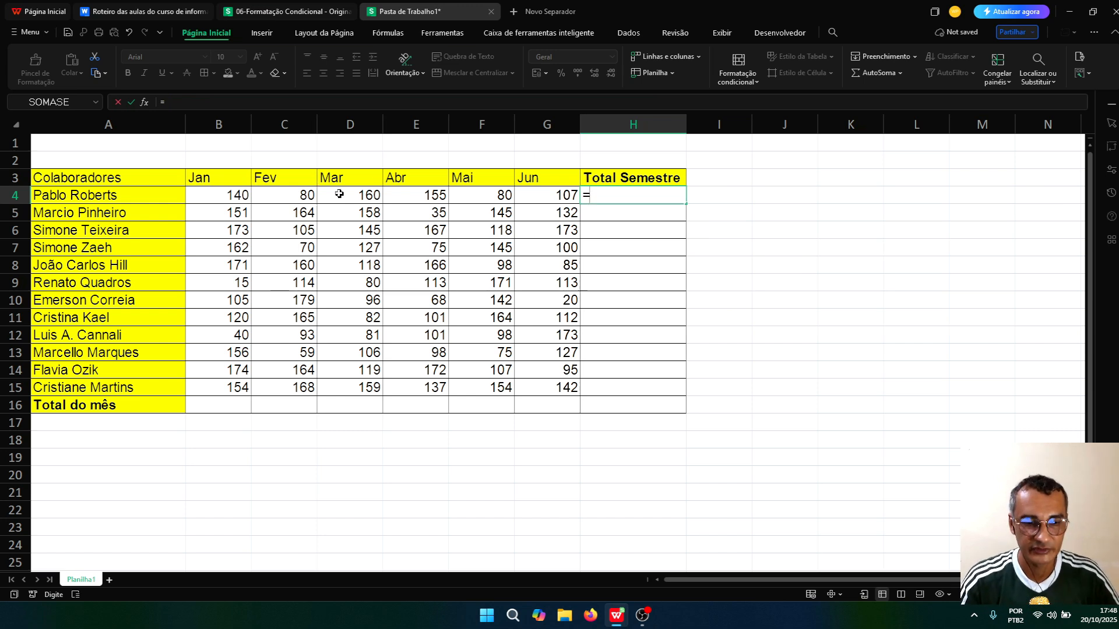
Step: Complete the Total Semestre formula in H4 as =soma(B4:G4), summing the first employee's January to June values
{"action": "type", "text": "soma"}
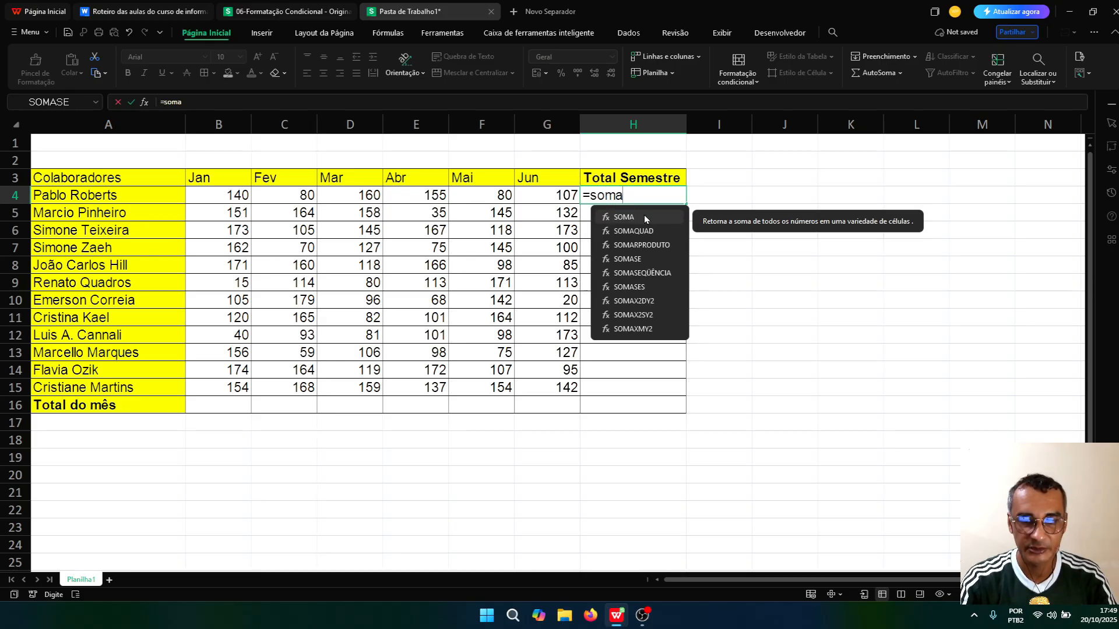
{"action": "type", "text": "("}
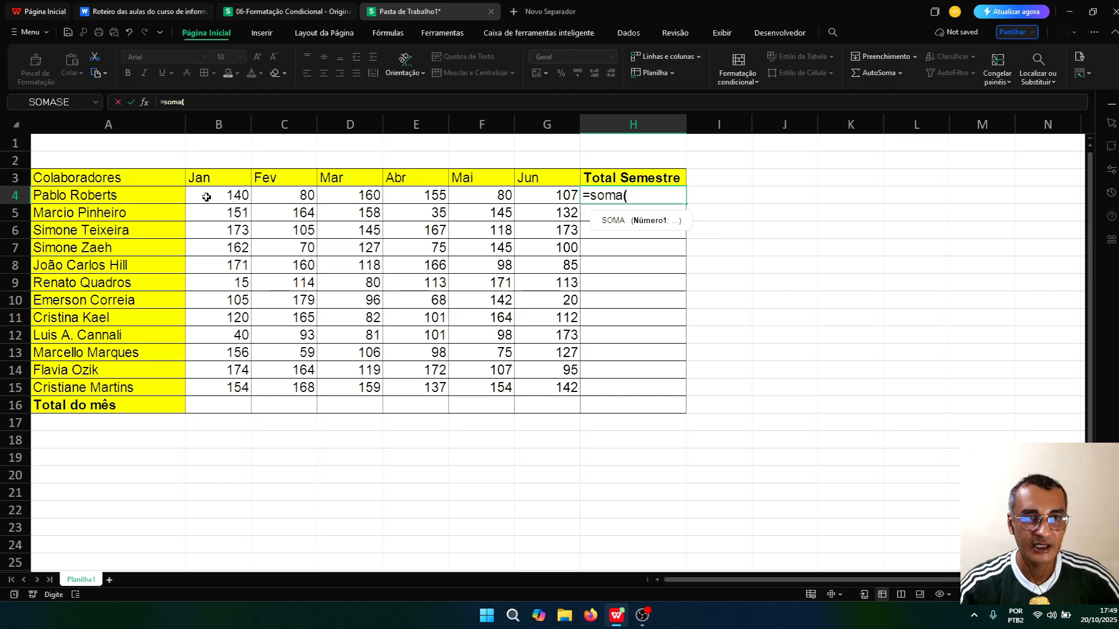
{"action": "type", "text": "d"}
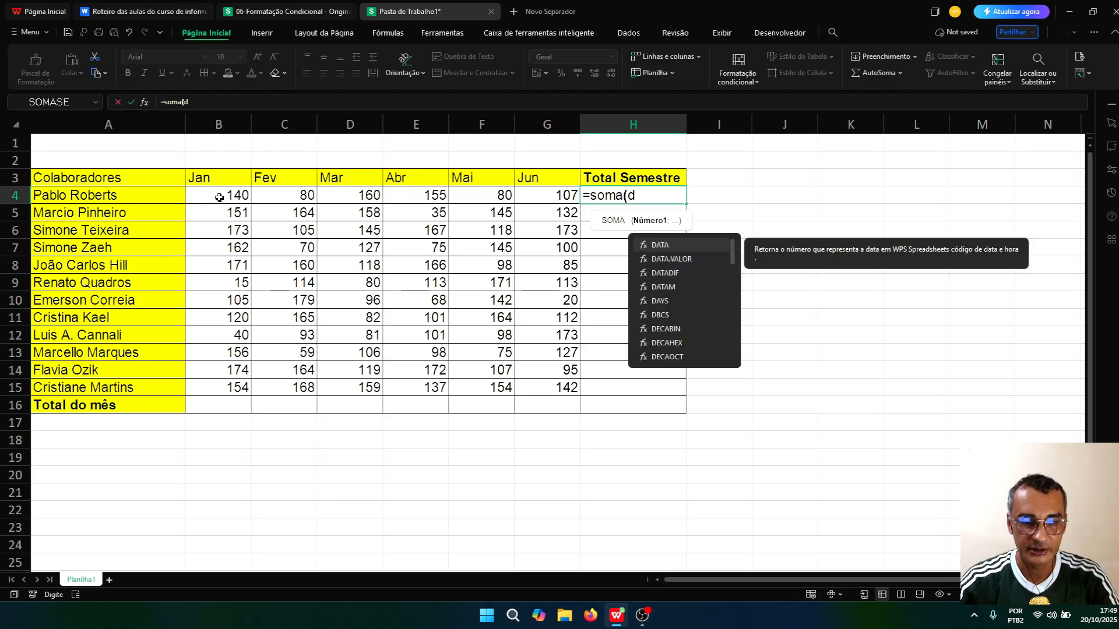
{"action": "key", "text": "BackSpace"}
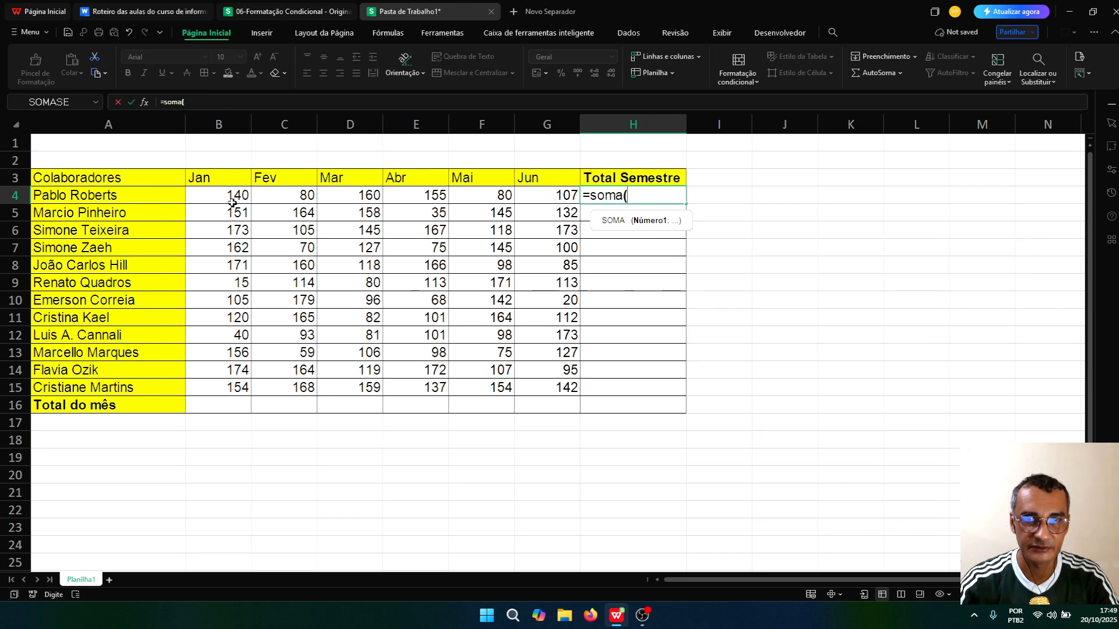
{"action": "type", "text": "b4"}
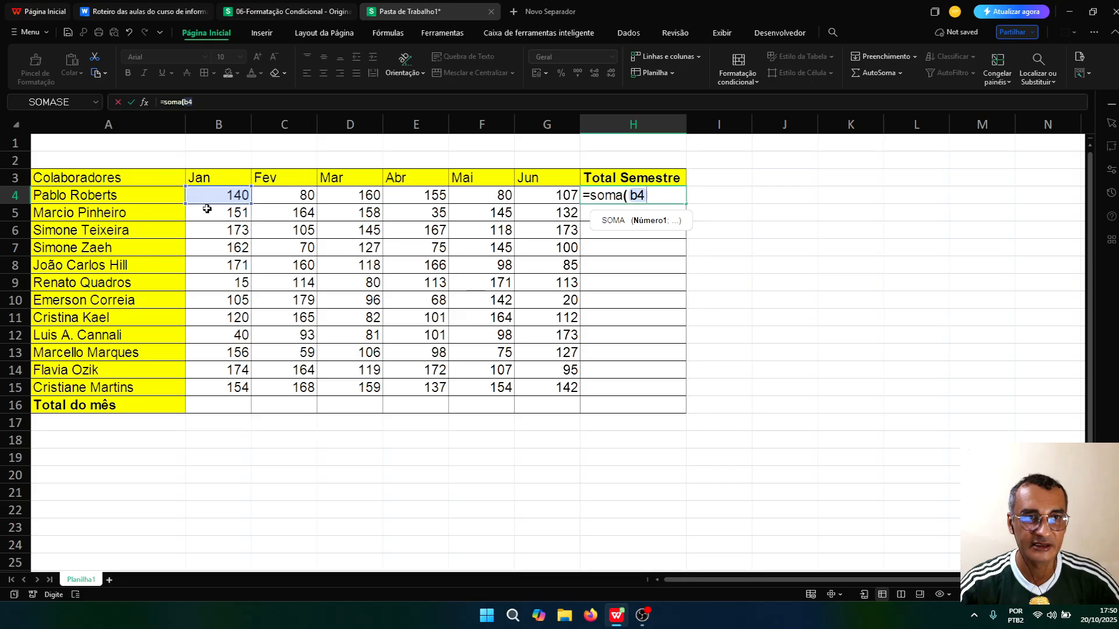
{"action": "key", "text": "BackSpace"}
{"action": "key", "text": "BackSpace"}
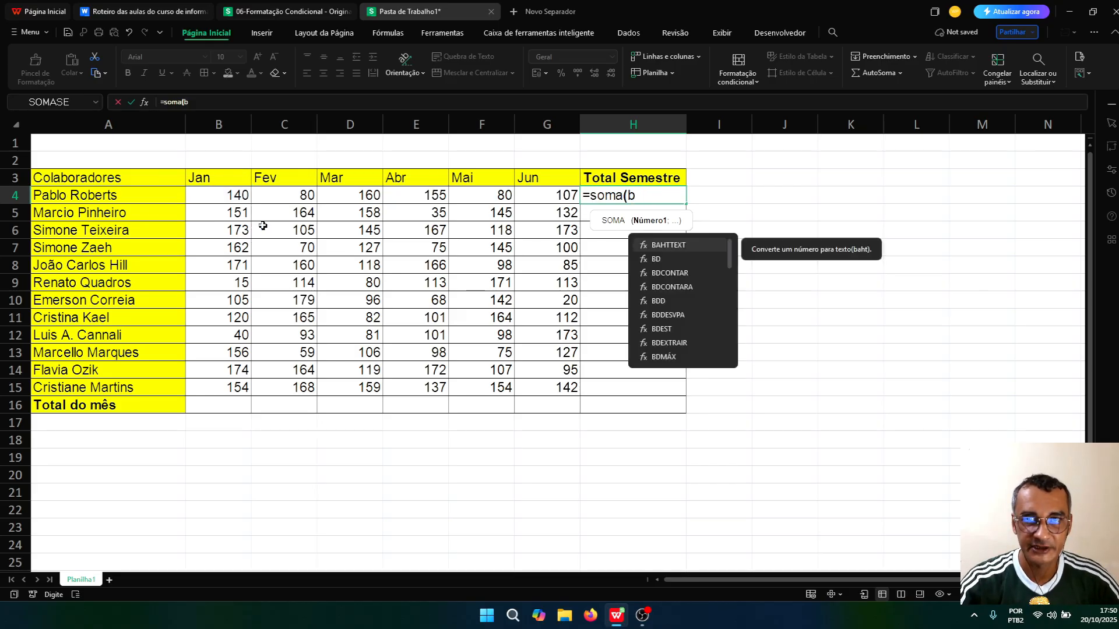
{"action": "left_click", "coordinate": [213, 195]}
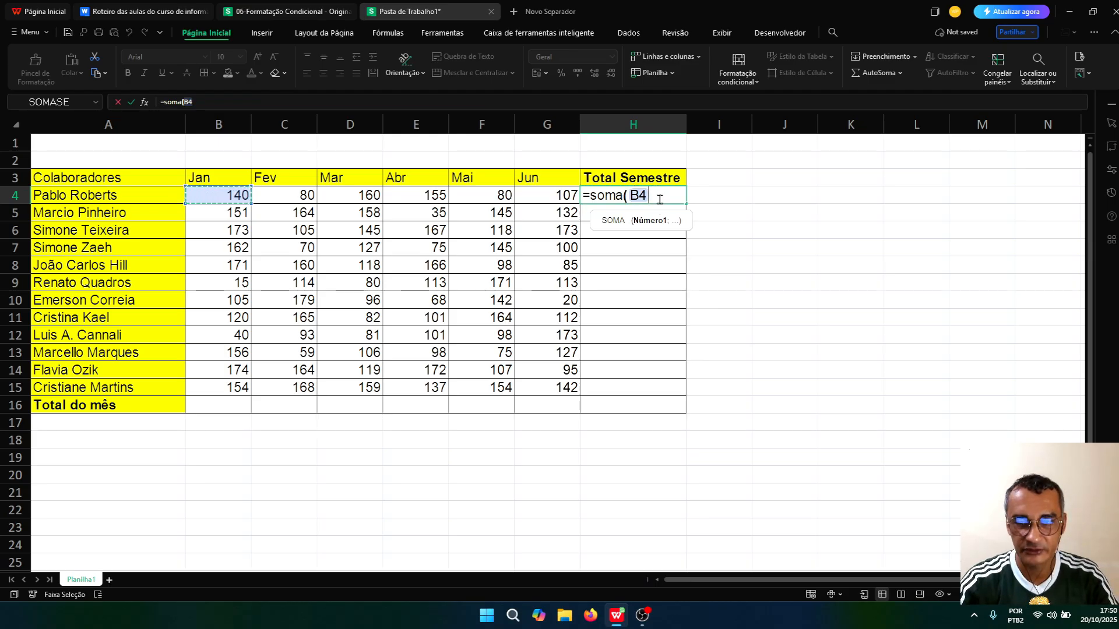
{"action": "type", "text": ":"}
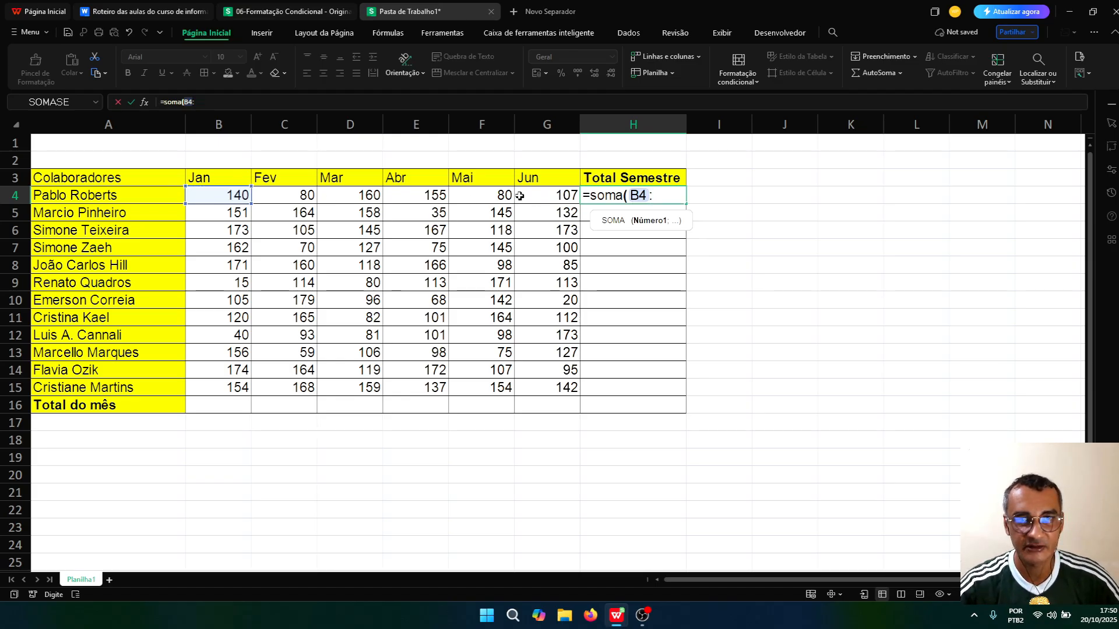
{"action": "left_click", "coordinate": [546, 195]}
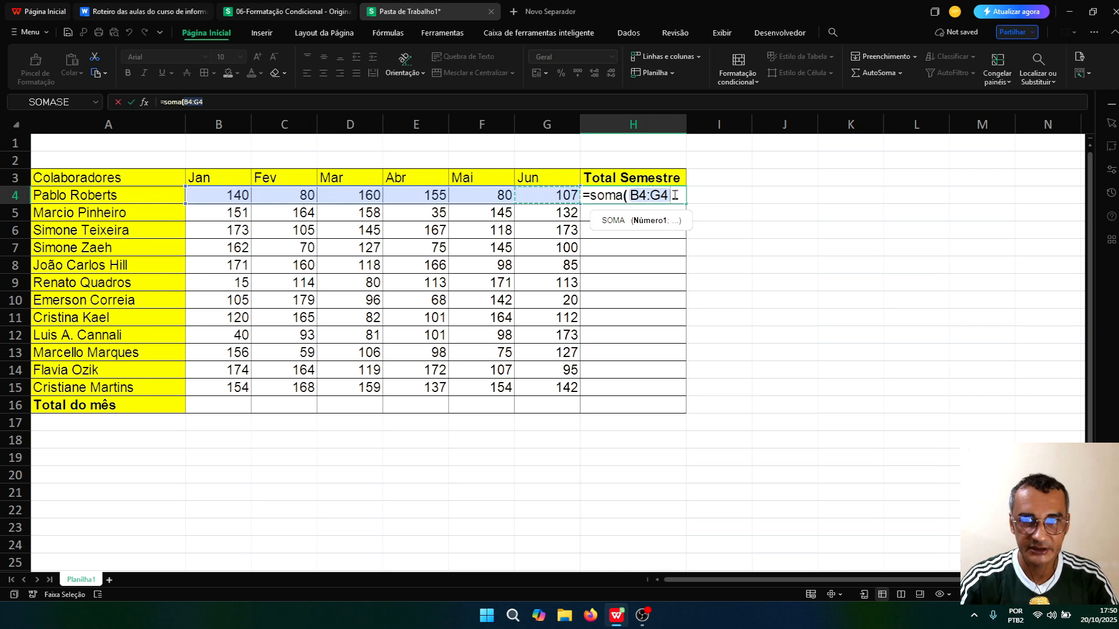
{"action": "type", "text": ")"}
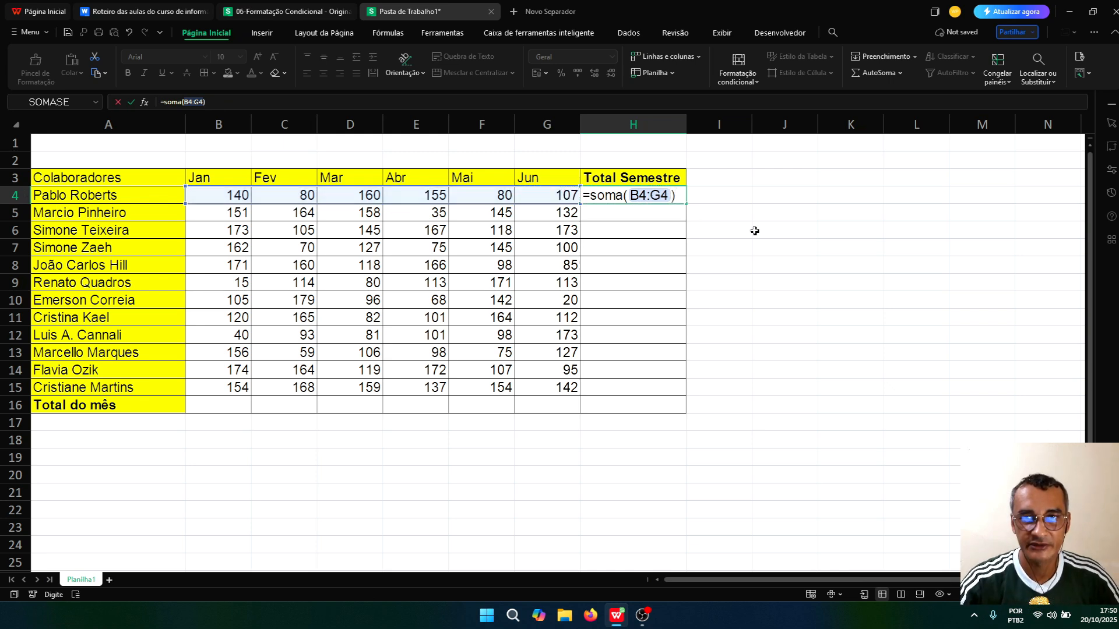
{"action": "key", "text": "Return"}
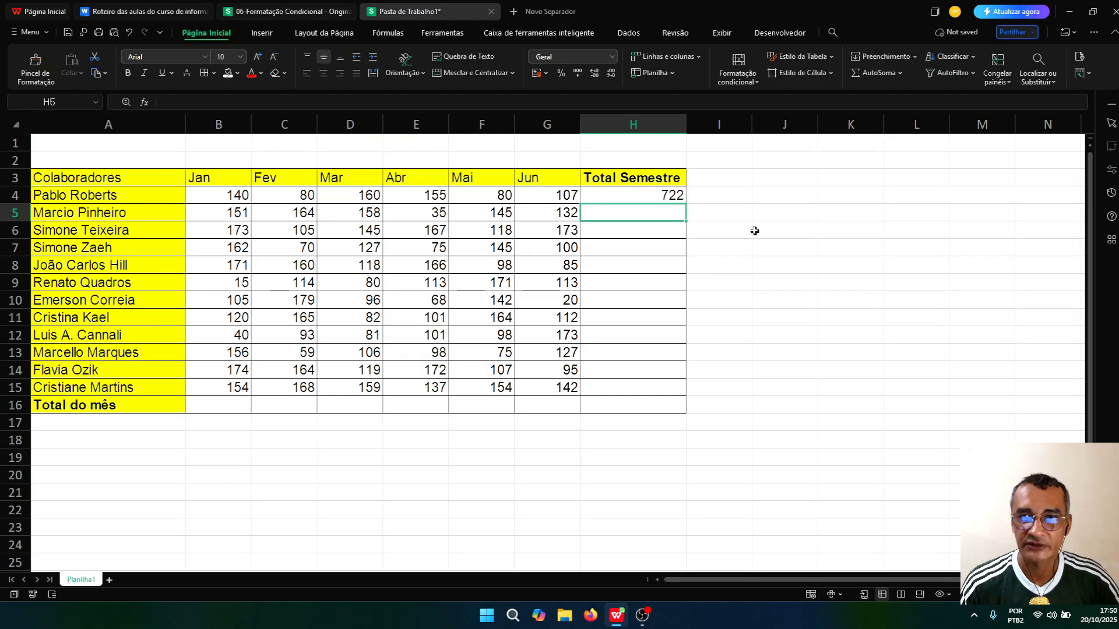
Step: Enter =SOMA(B4:G4) in I4 using the suggested SOMA function and the selected range of monthly values
{"action": "left_click", "coordinate": [709, 202]}
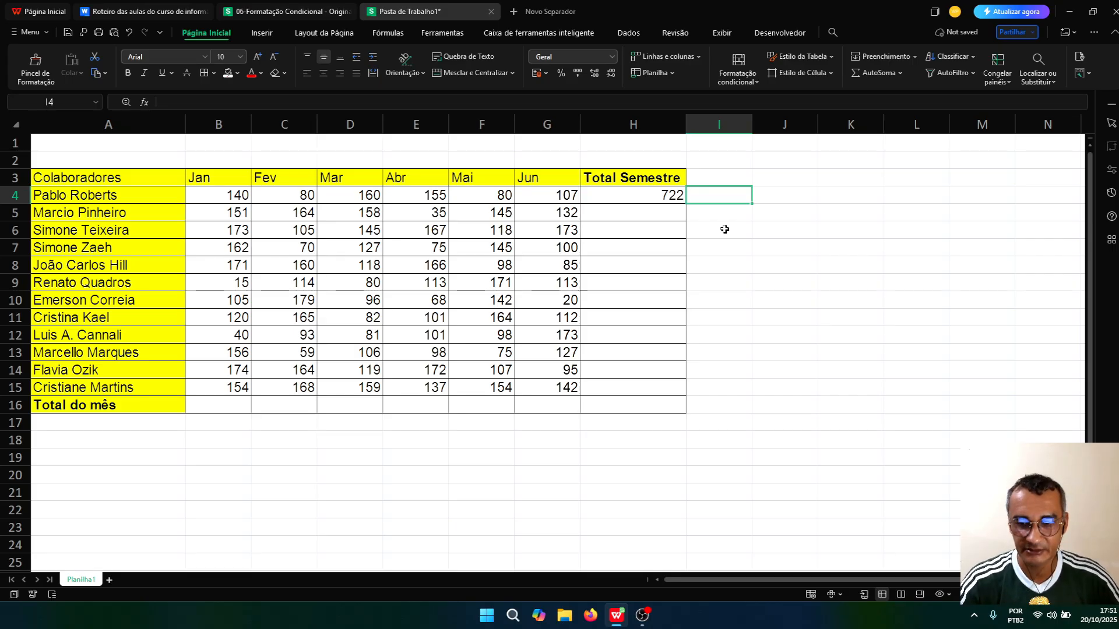
{"action": "type", "text": "="}
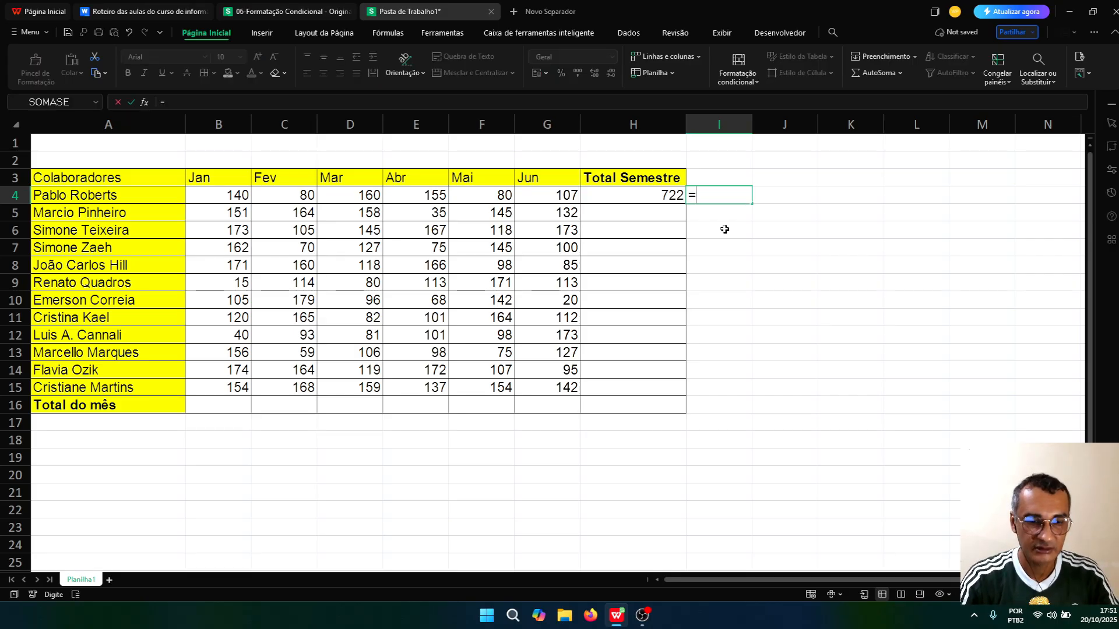
{"action": "type", "text": "so"}
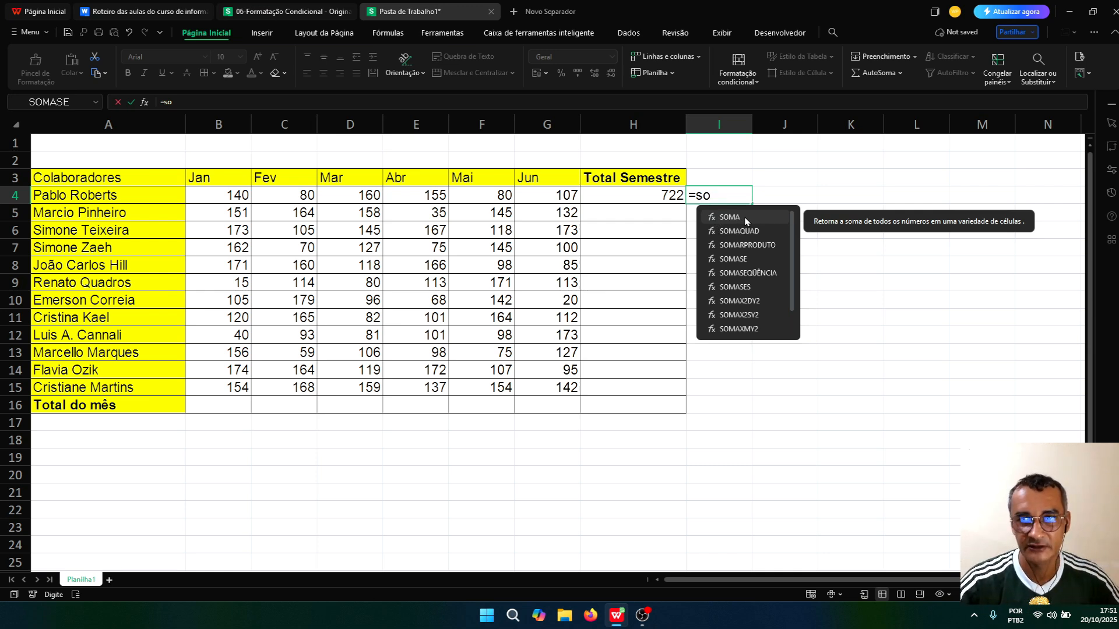
{"action": "double_click", "coordinate": [744, 216]}
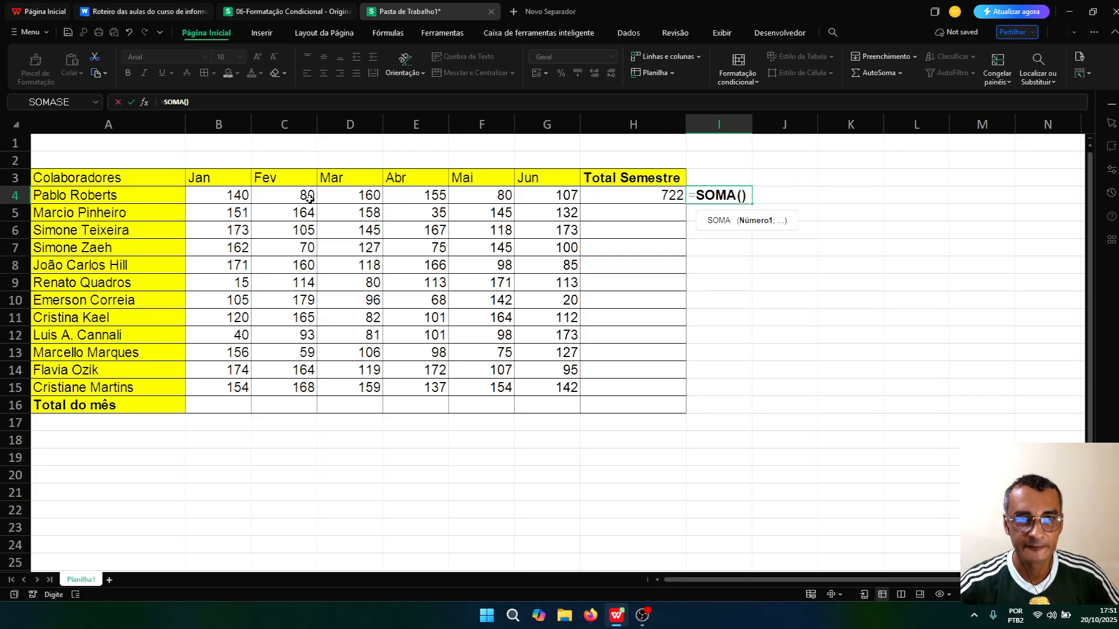
{"action": "left_click_drag", "start_coordinate": [227, 200], "coordinate": [540, 198]}
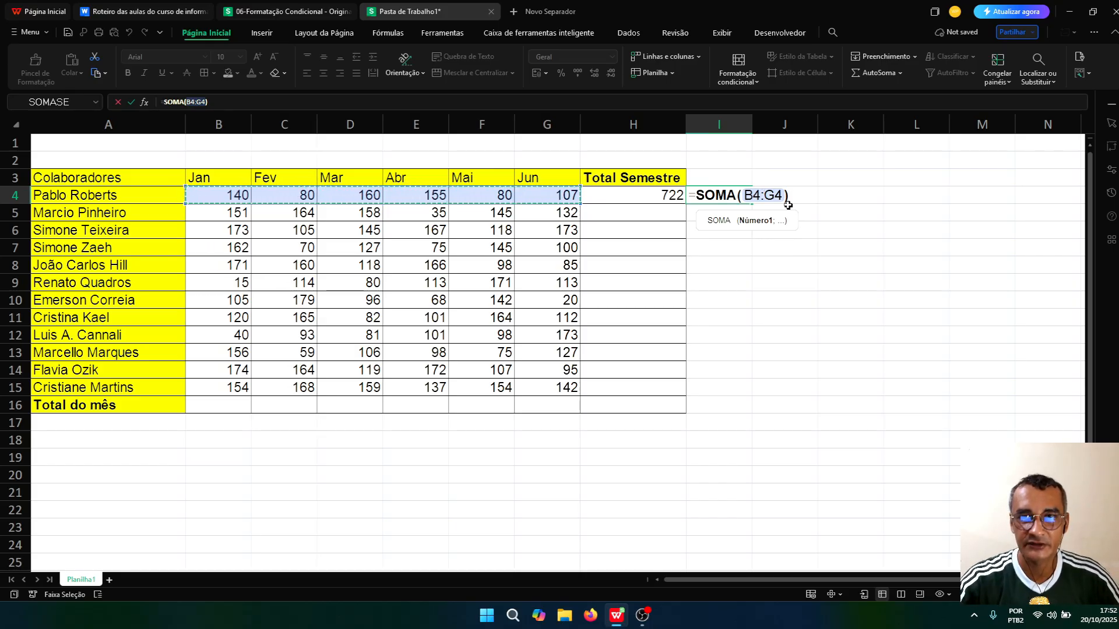
{"action": "key", "text": "Return"}
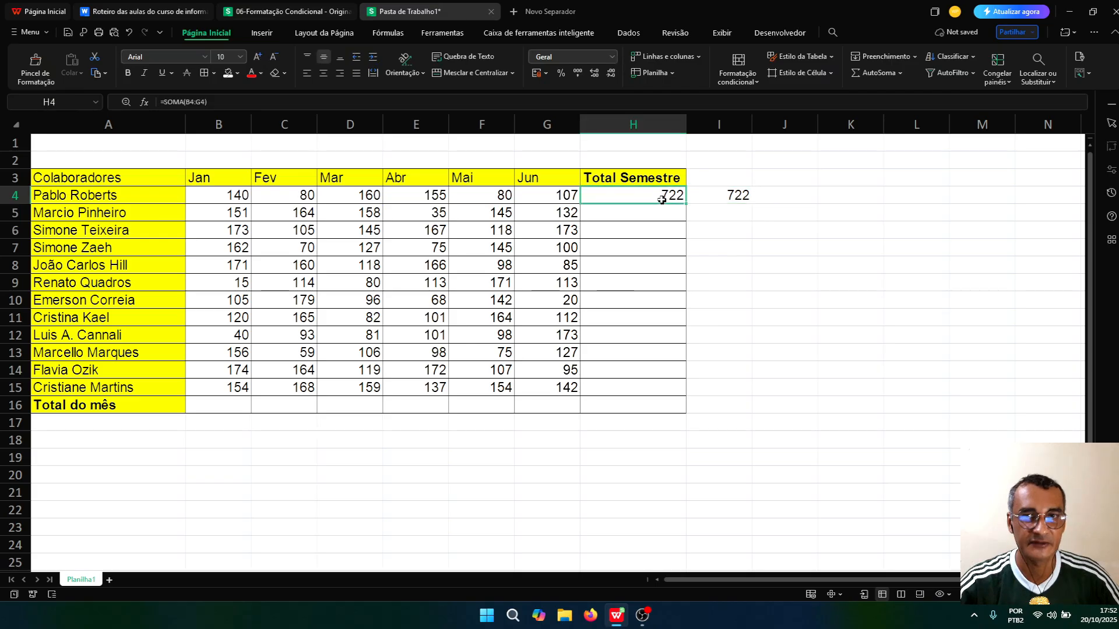
Step: Check the SOMA formulas in I4 and H4 against row range B4:G4, and review the January and February column values
{"action": "left_click", "coordinate": [712, 196]}
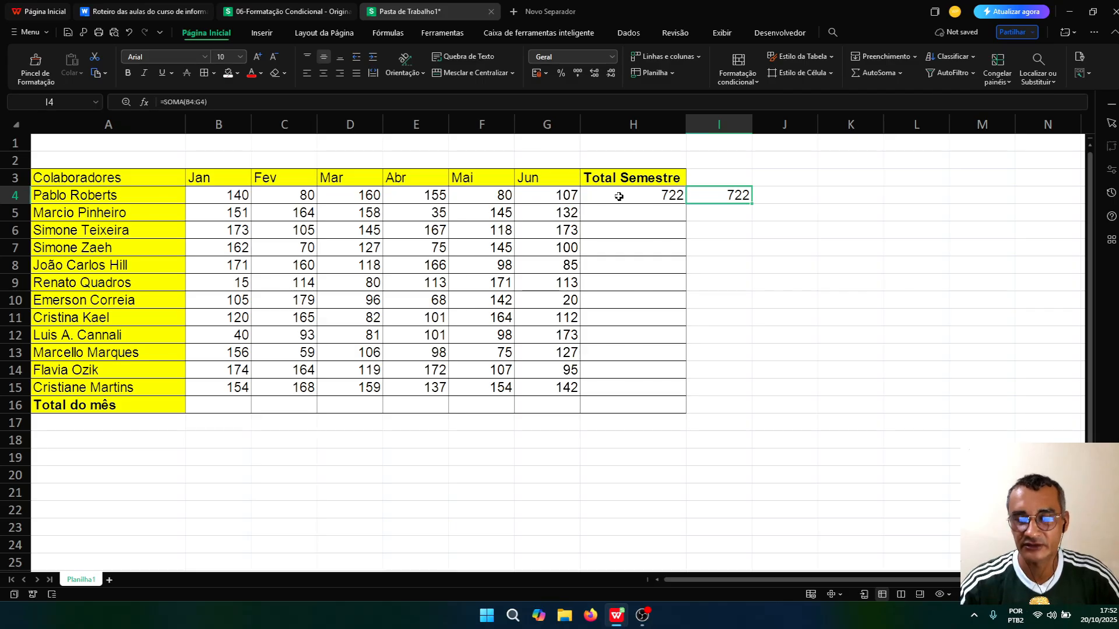
{"action": "left_click_drag", "start_coordinate": [236, 196], "coordinate": [560, 197]}
{"action": "left_click", "coordinate": [637, 200]}
{"action": "left_click_drag", "start_coordinate": [235, 194], "coordinate": [234, 389]}
{"action": "left_click_drag", "start_coordinate": [291, 196], "coordinate": [295, 389]}
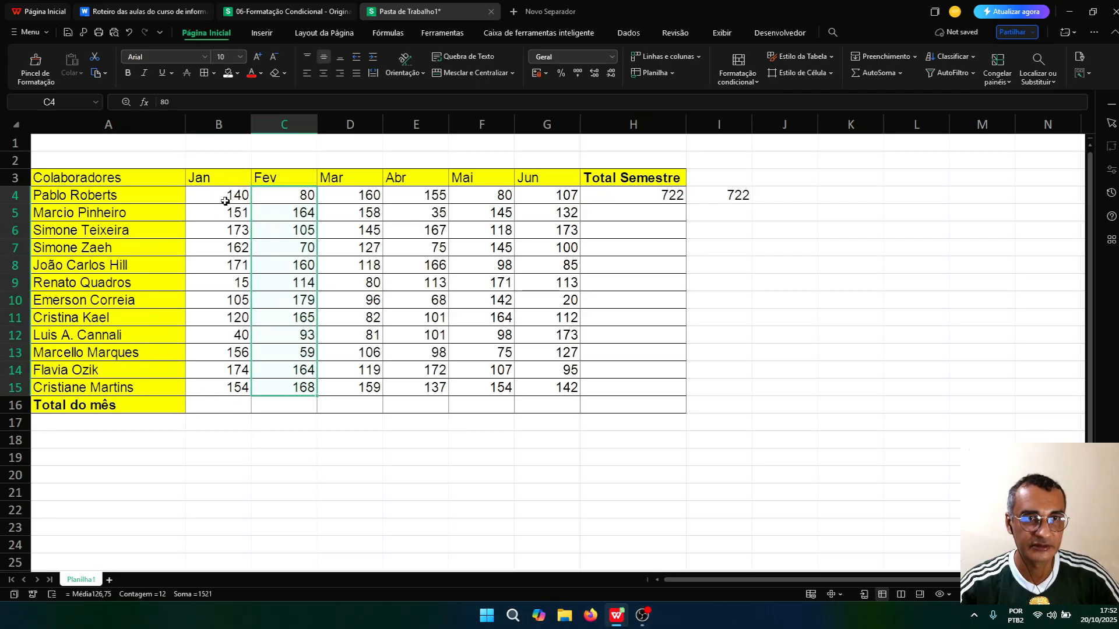
Step: Total January in the Total do mês row by entering =soma(B4:B15) in B16
{"action": "left_click", "coordinate": [212, 408]}
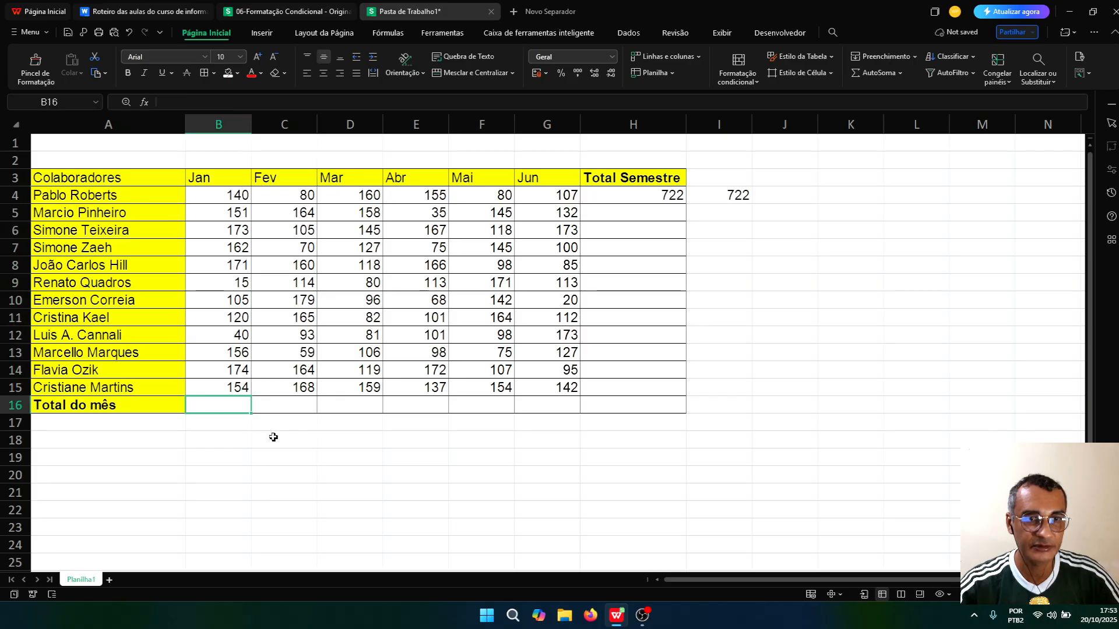
{"action": "type", "text": "=so"}
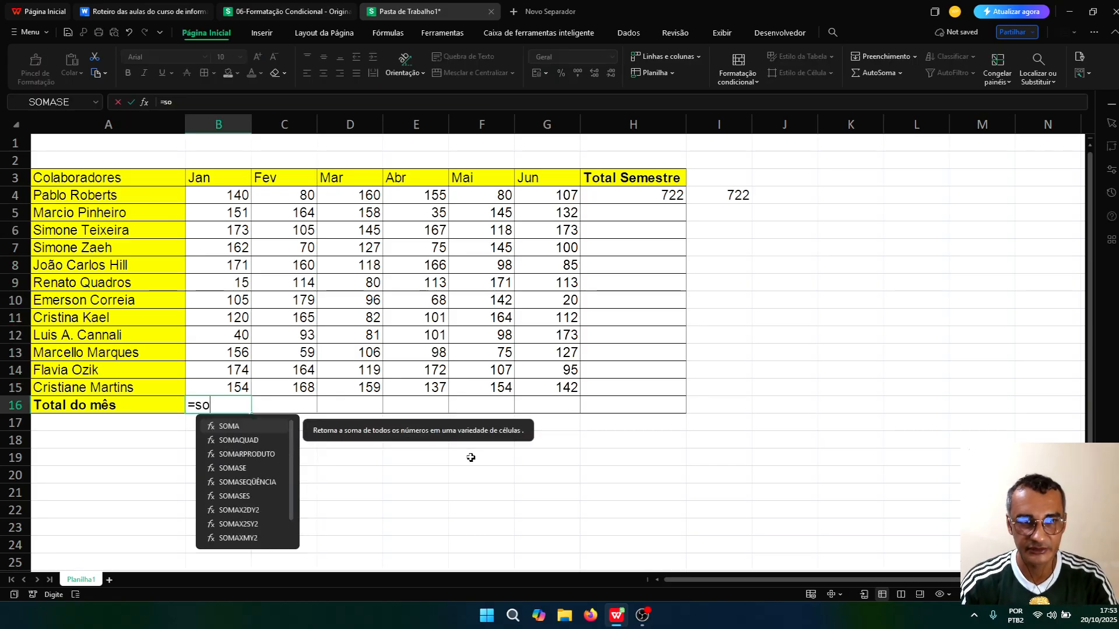
{"action": "type", "text": "ma("}
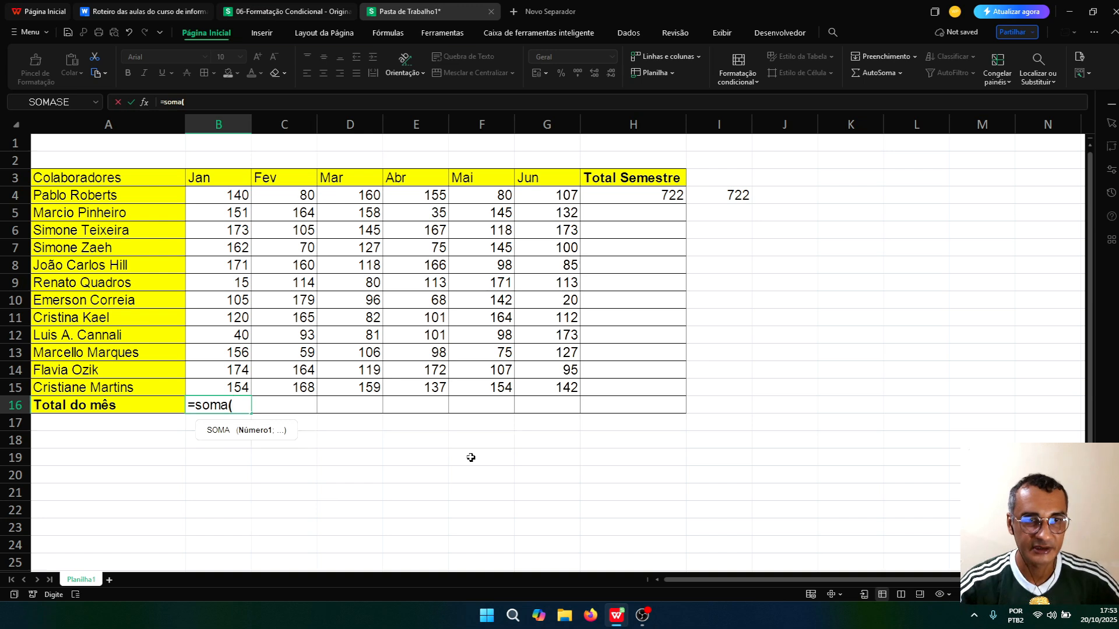
{"action": "left_click", "coordinate": [208, 194]}
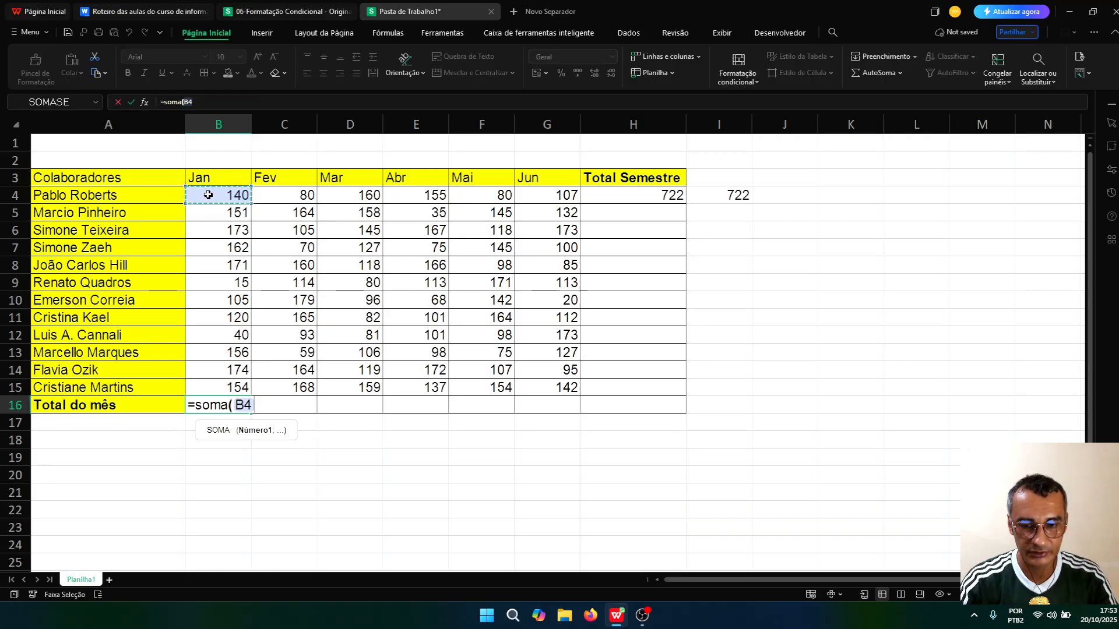
{"action": "type", "text": ":"}
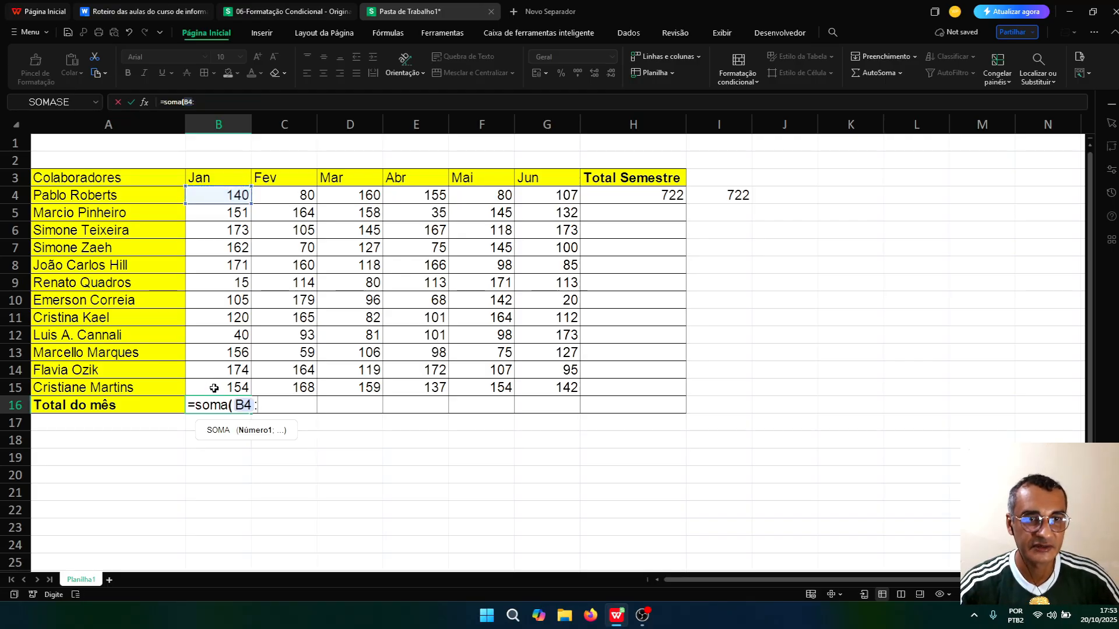
{"action": "left_click", "coordinate": [213, 388]}
{"action": "type", "text": ")"}
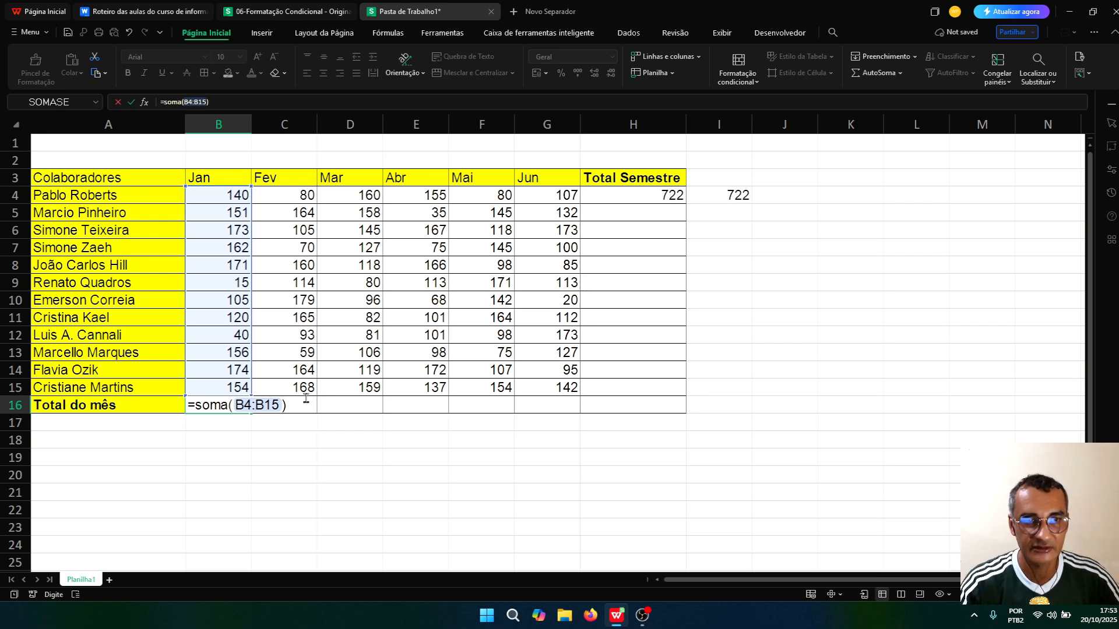
{"action": "key", "text": "Return"}
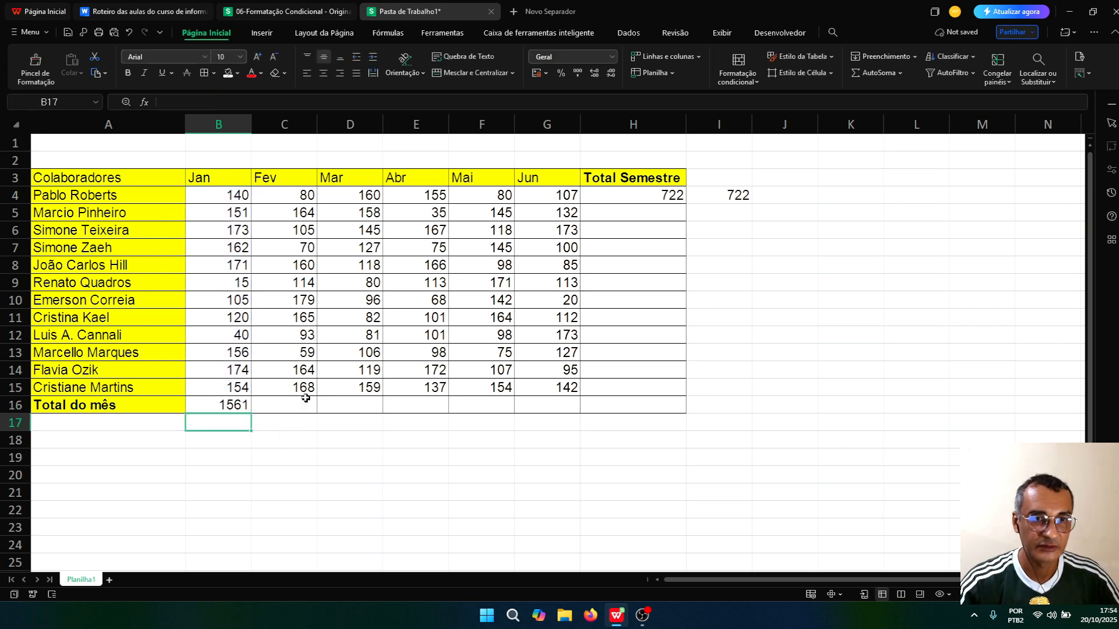
Step: Total February in C16 with =SOMA(C4:C15), using the suggested SOMA function and the selected column range
{"action": "left_click", "coordinate": [236, 408]}
{"action": "key", "text": "Right"}
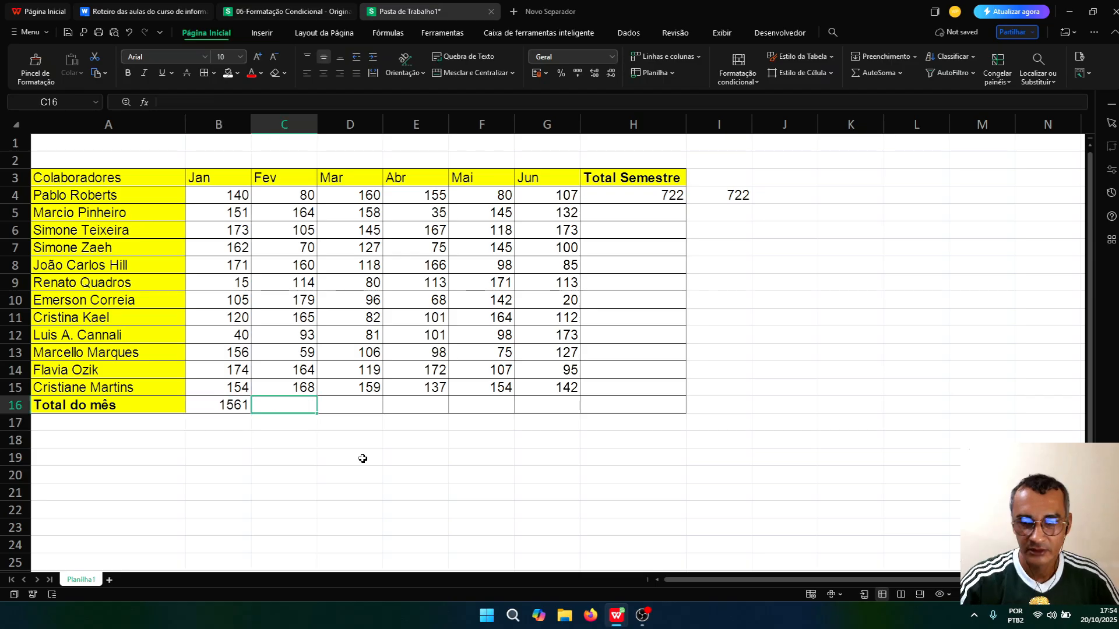
{"action": "type", "text": "="}
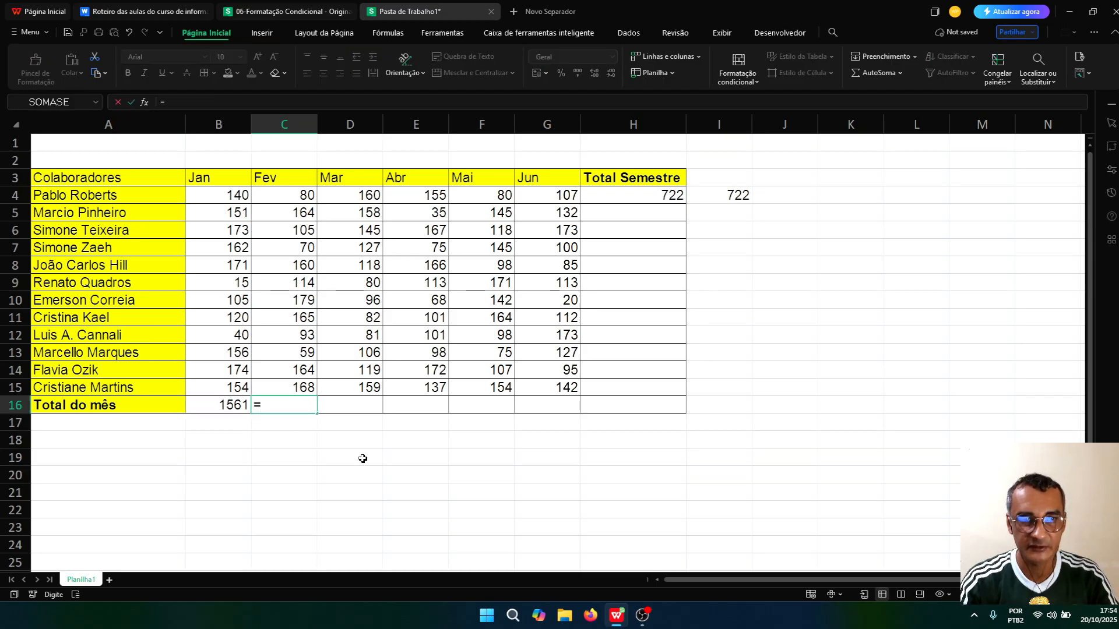
{"action": "type", "text": "s"}
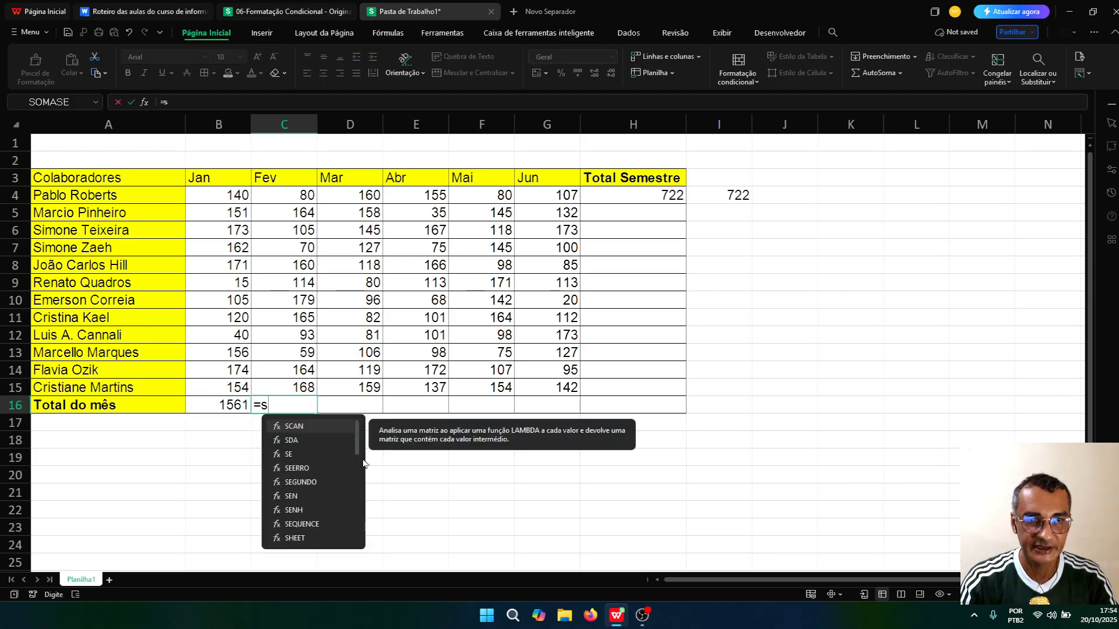
{"action": "type", "text": "om"}
{"action": "key", "text": "Tab"}
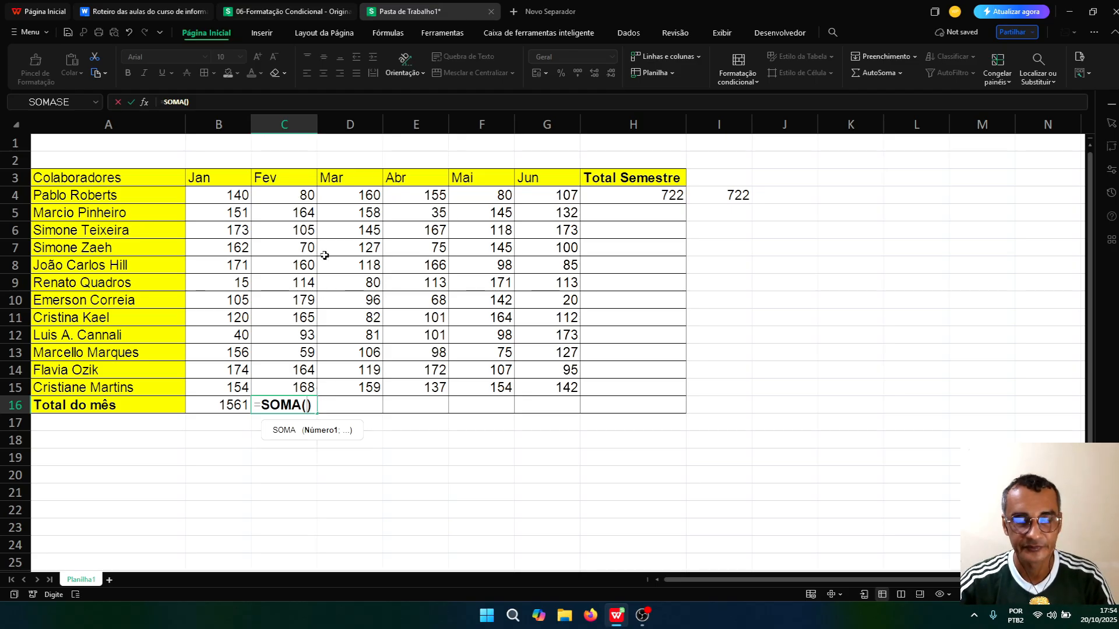
{"action": "left_click_drag", "start_coordinate": [284, 194], "coordinate": [291, 387]}
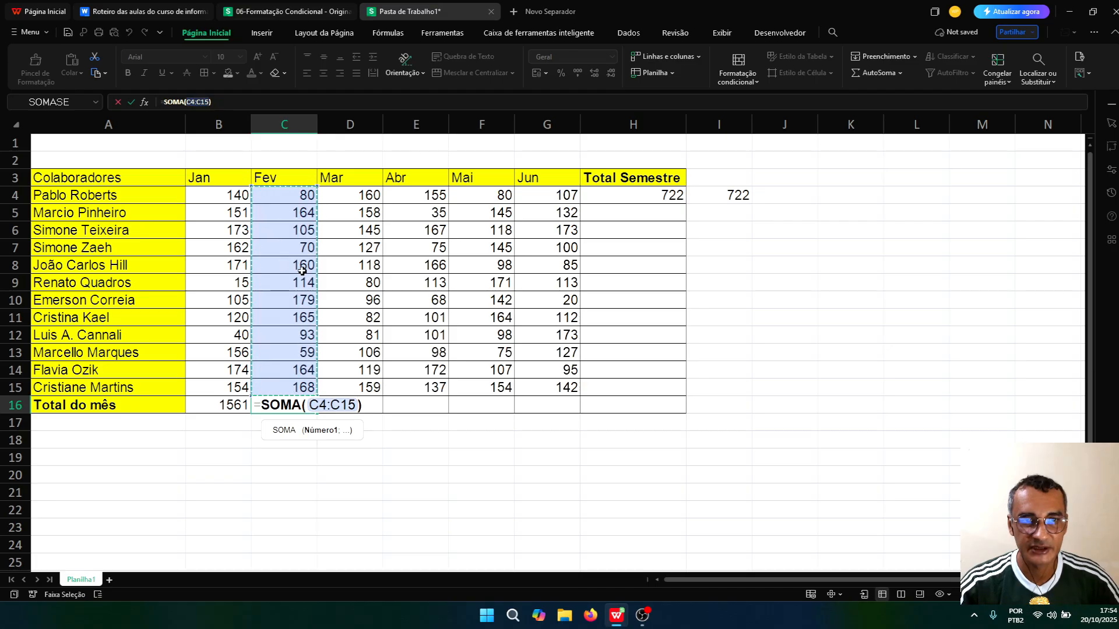
{"action": "key", "text": "Return"}
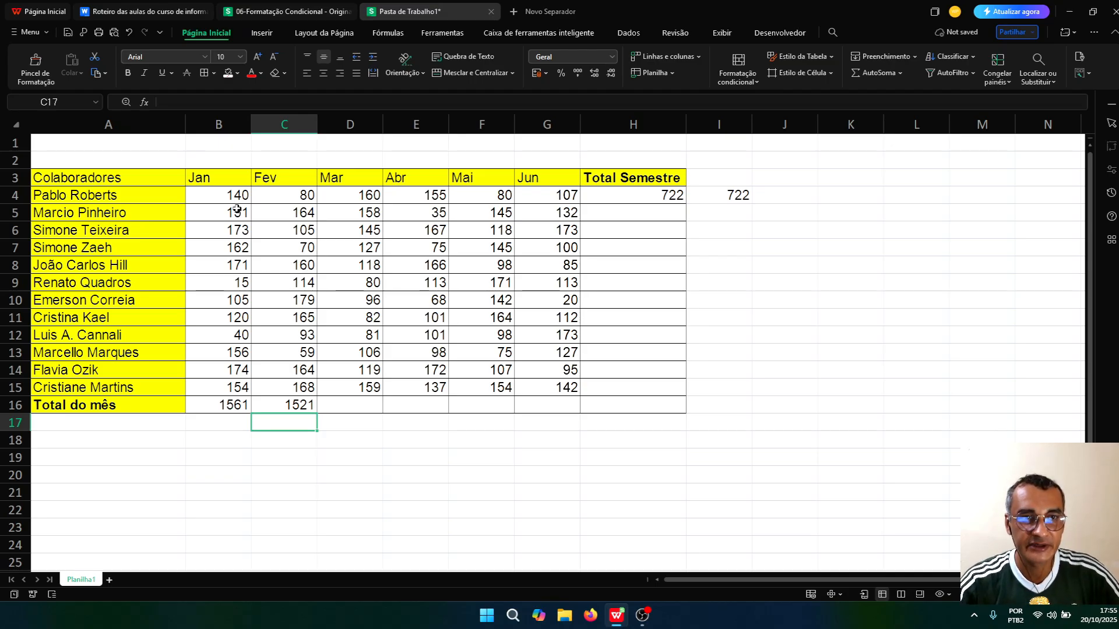
Step: Review the full block of monthly values in B4:G15 and clear the selection
{"action": "left_click_drag", "start_coordinate": [225, 193], "coordinate": [544, 390]}
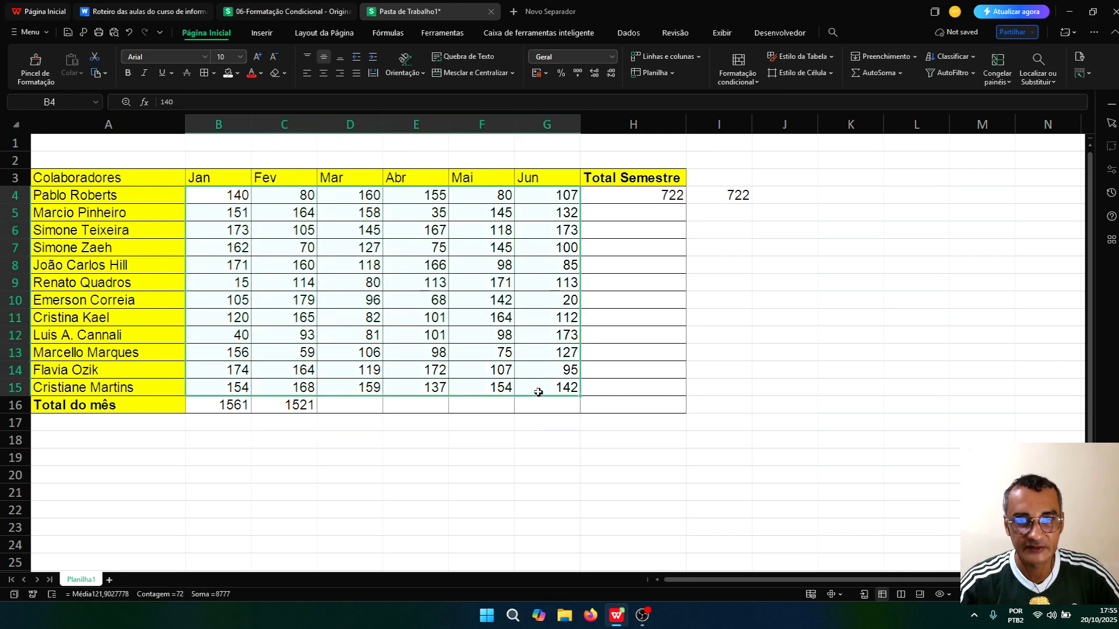
{"action": "left_click", "coordinate": [538, 392]}
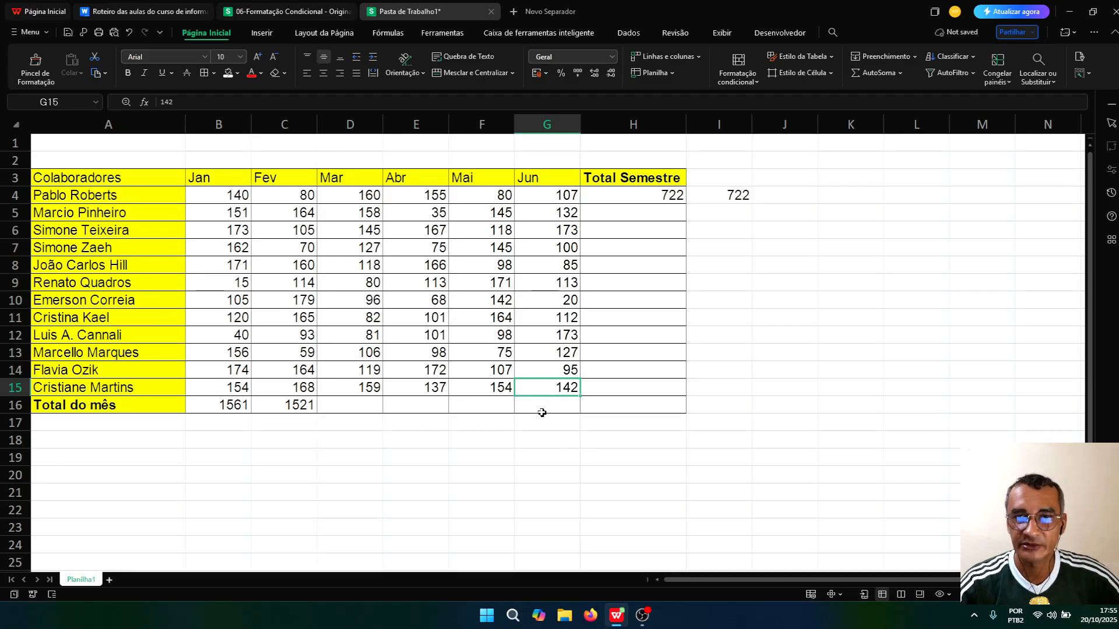
{"action": "left_click", "coordinate": [603, 444]}
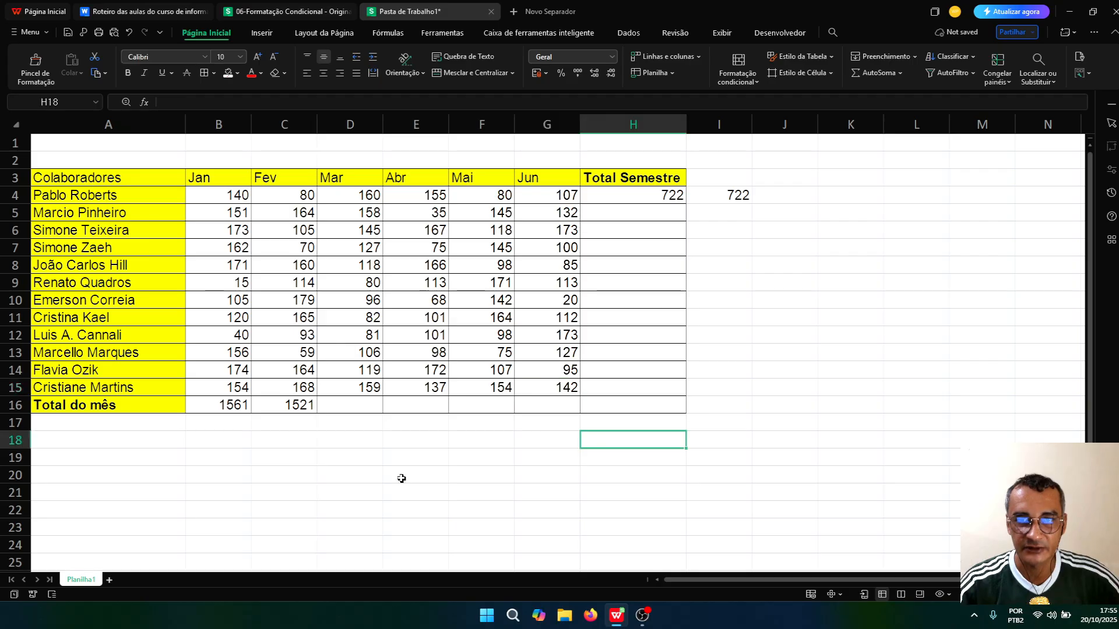
Step: Sum the full block of monthly values by entering =SOMA(B4:G15) in H18
{"action": "type", "text": "="}
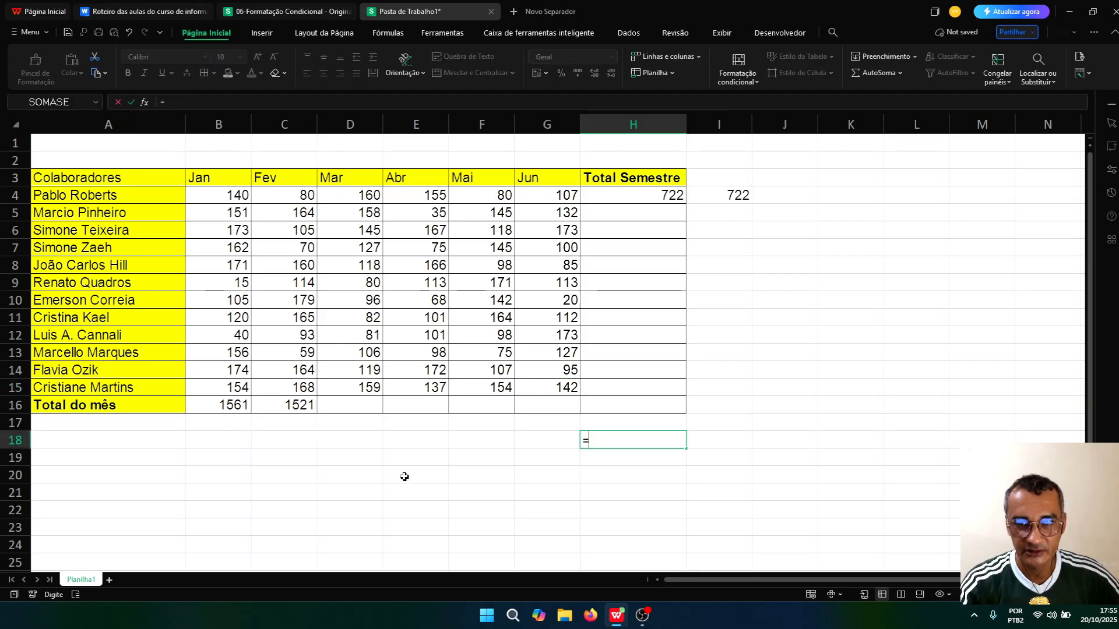
{"action": "type", "text": "soma("}
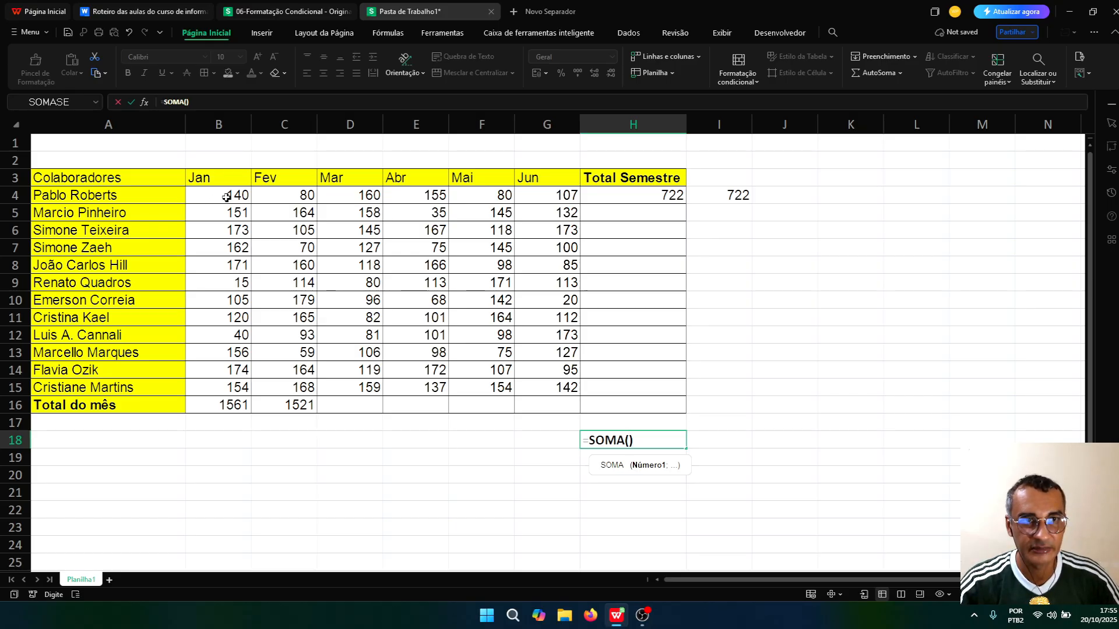
{"action": "type", "text": "b4:"}
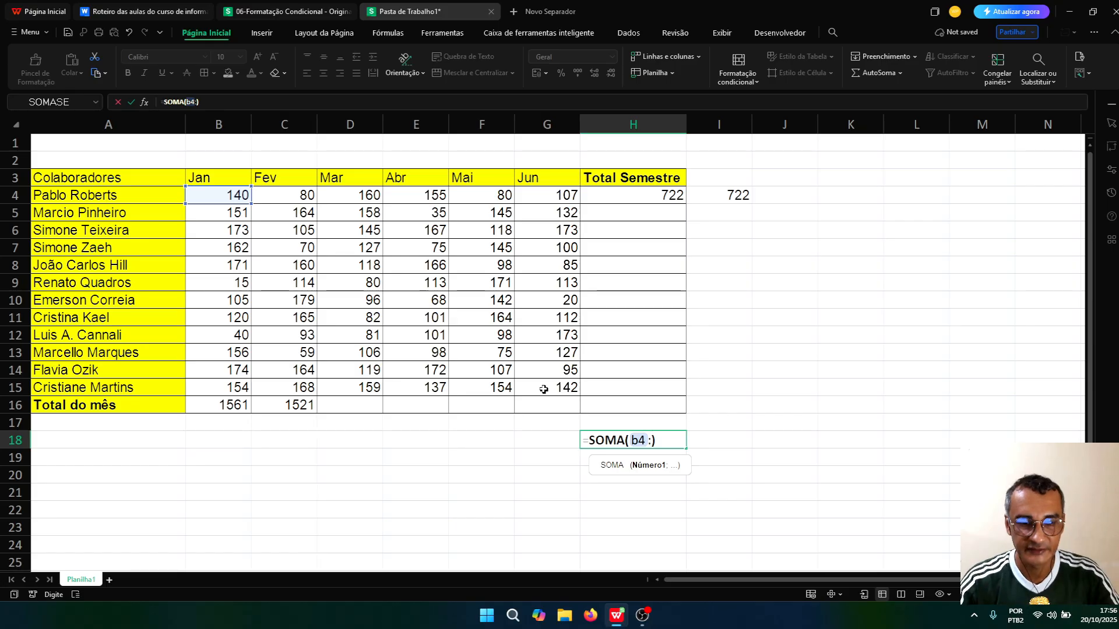
{"action": "type", "text": "g15"}
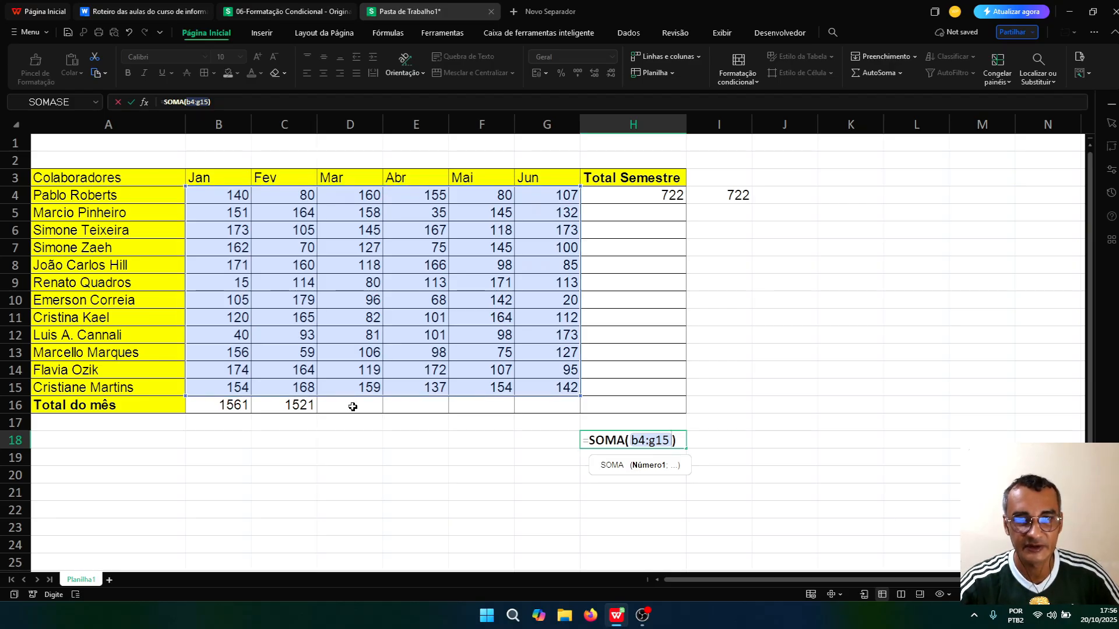
{"action": "left_click", "coordinate": [641, 443]}
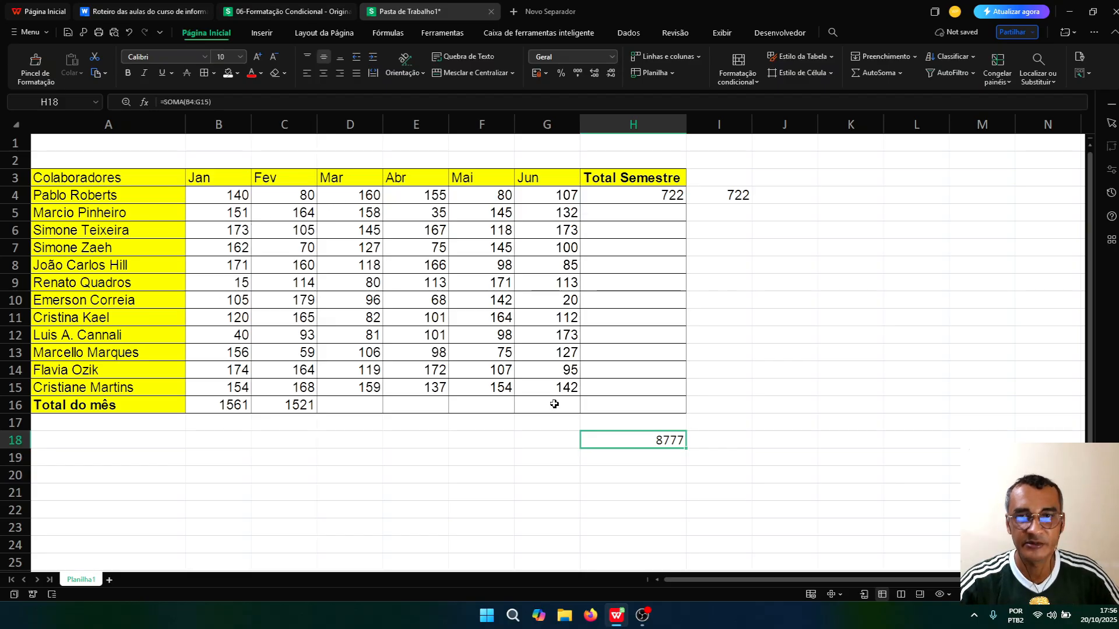
Step: Undo the sums in H18, C16, B16 and I4, leaving only the semester total in H4
{"action": "key", "text": "ctrl+z"}
{"action": "key", "text": "ctrl+z"}
{"action": "key", "text": "ctrl+z"}
{"action": "key", "text": "ctrl+z"}
Step: Check the SOMA formula in H4 against its row range B4:G4
{"action": "left_click", "coordinate": [647, 198]}
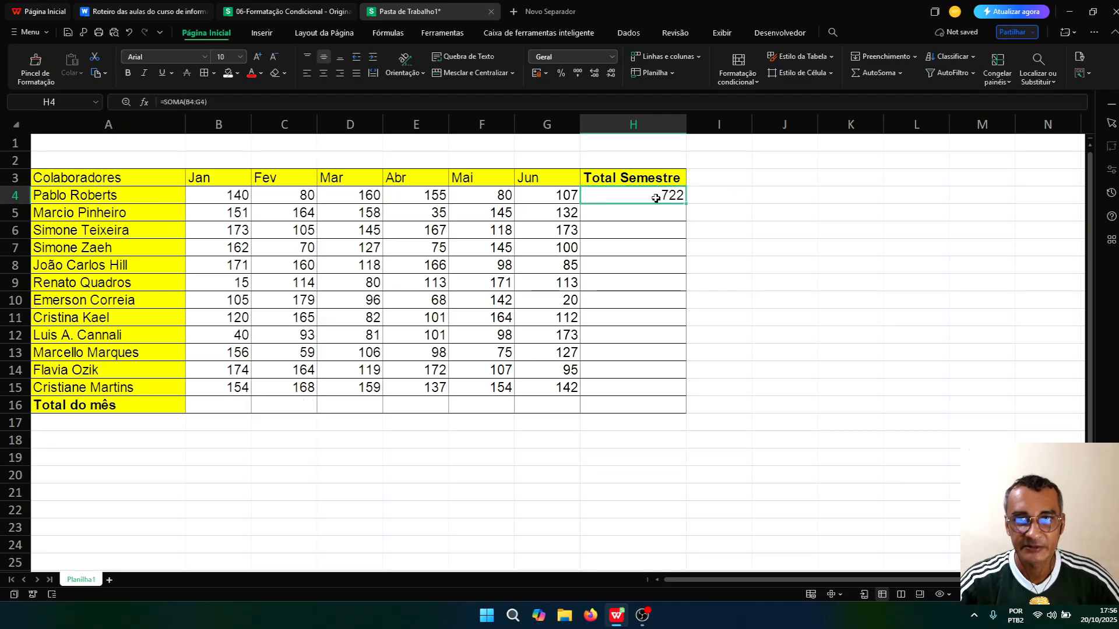
{"action": "left_click", "coordinate": [575, 215]}
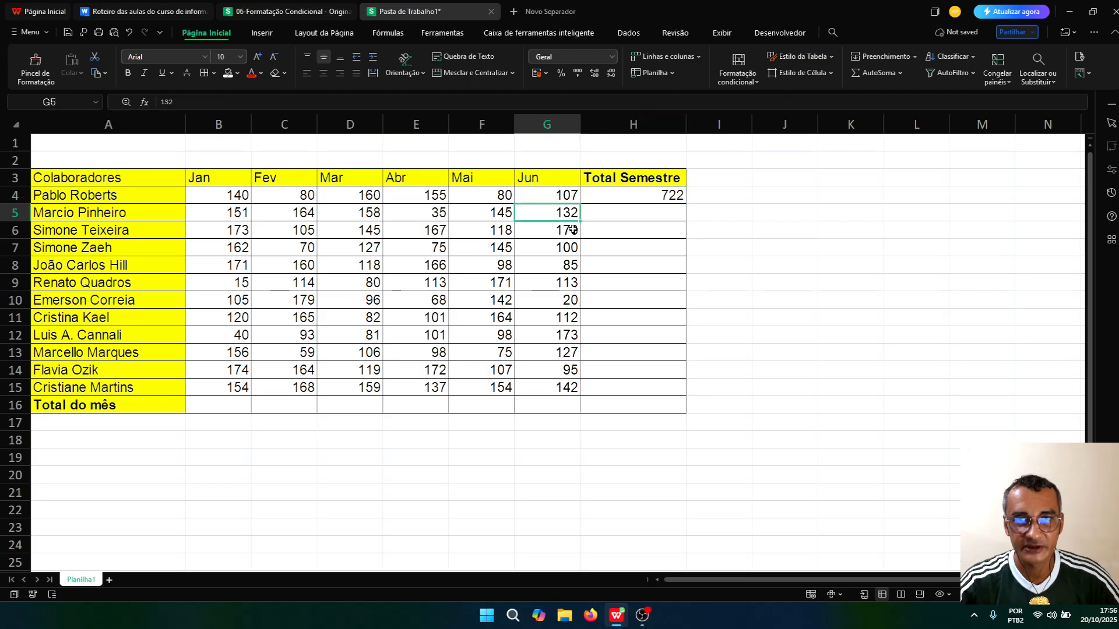
{"action": "left_click", "coordinate": [612, 215]}
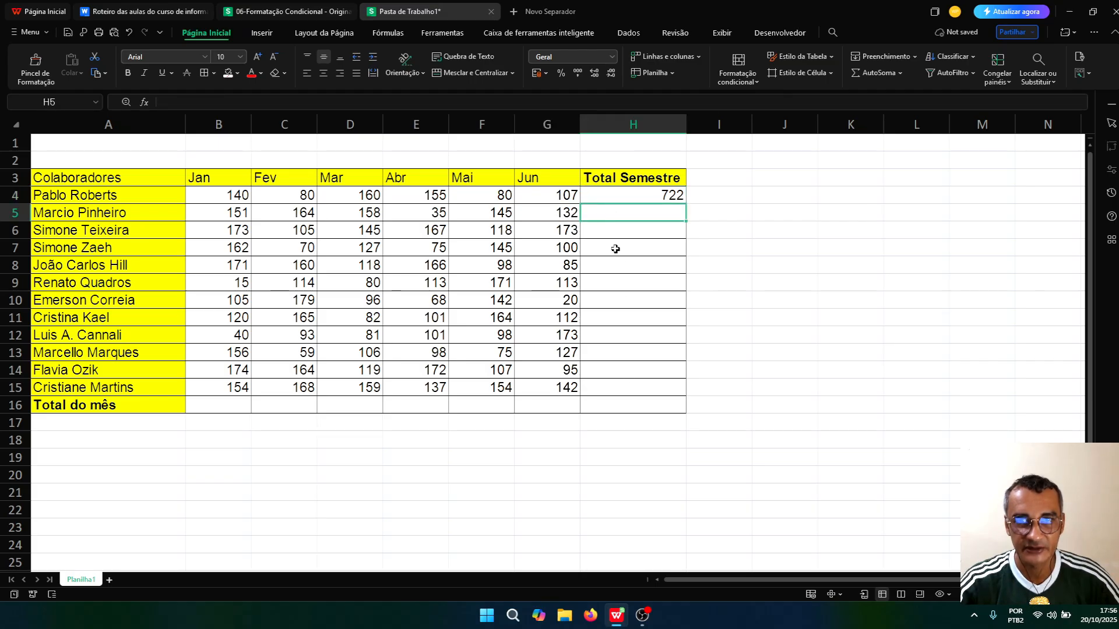
{"action": "key", "text": "Up"}
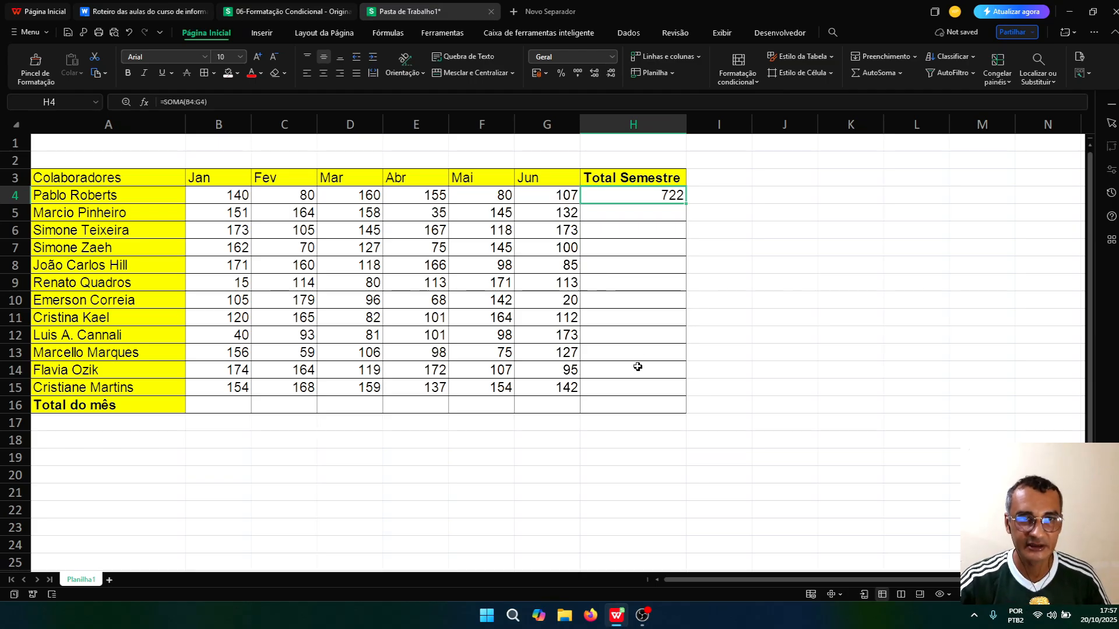
{"action": "double_click", "coordinate": [661, 197]}
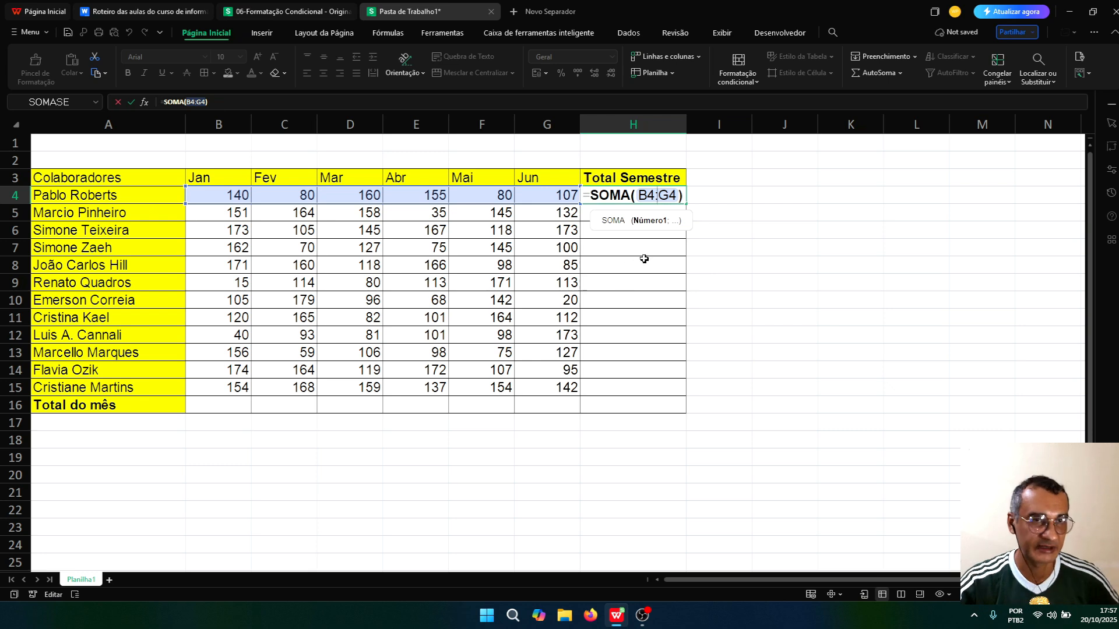
{"action": "key", "text": "Return"}
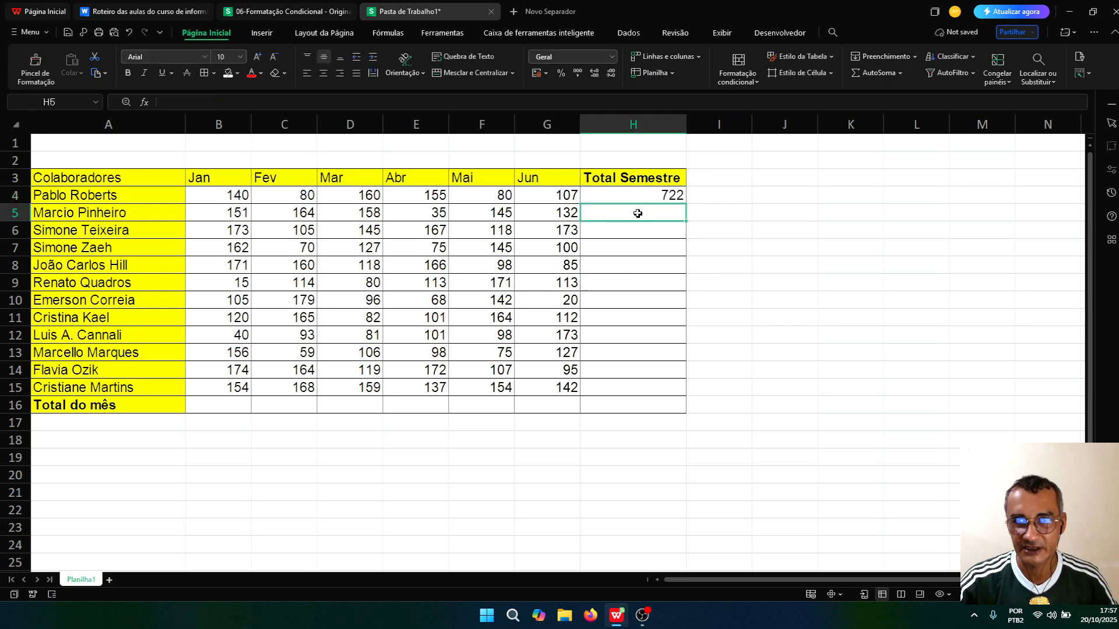
Step: Fill the SOMA formula from H4 down to H15 to total every employee's semester
{"action": "left_click", "coordinate": [626, 196]}
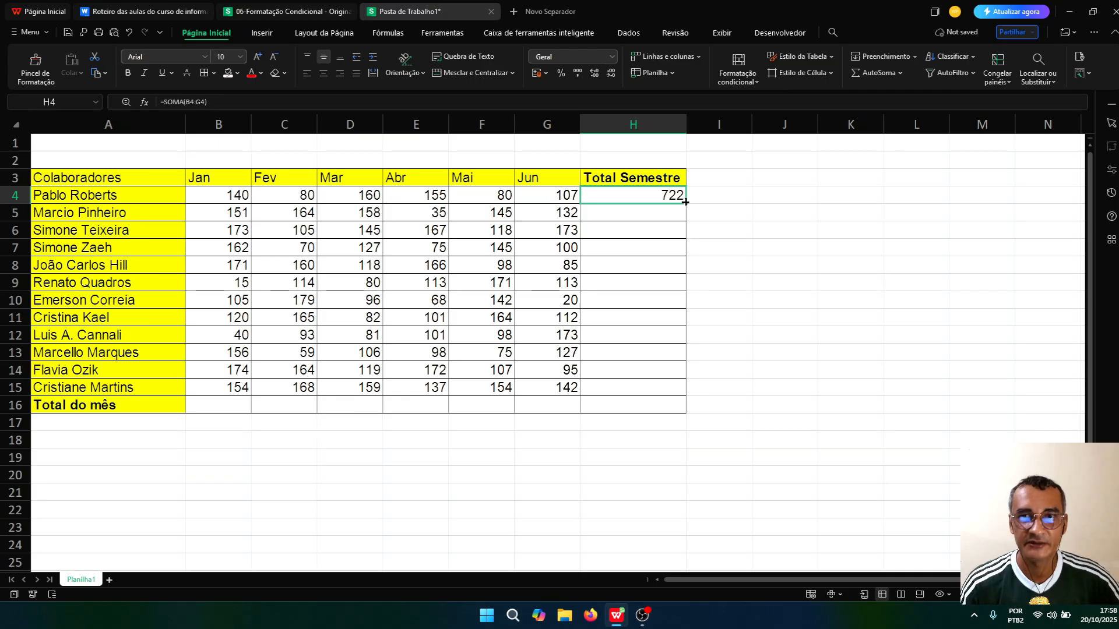
{"action": "scroll", "coordinate": [685, 202], "scroll_direction": "up", "scroll_amount": 1, "text": "ctrl"}
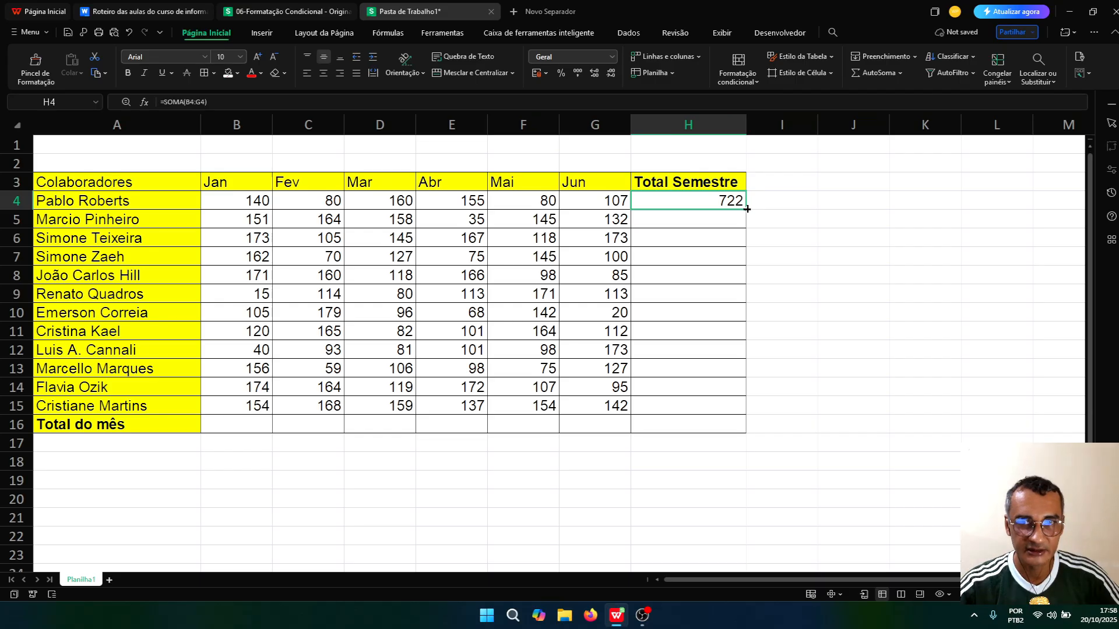
{"action": "left_click_drag", "start_coordinate": [747, 208], "coordinate": [743, 414]}
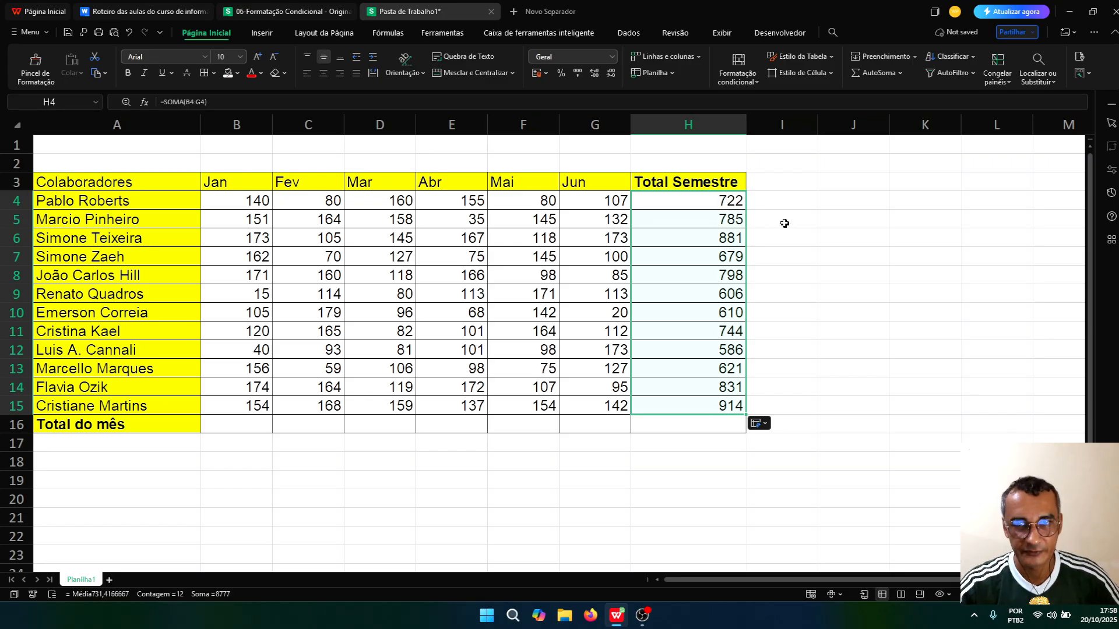
Step: Enter =SOMA(B5:G5) in I5 as a manual check of the filled total in row 5
{"action": "left_click", "coordinate": [785, 223]}
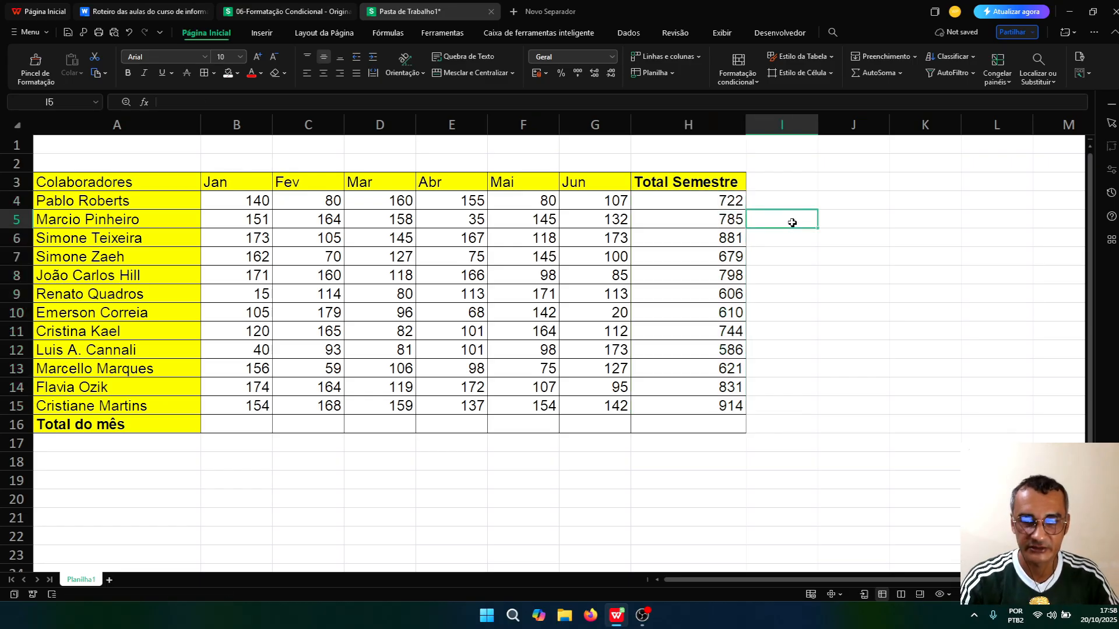
{"action": "type", "text": "=SOMA()"}
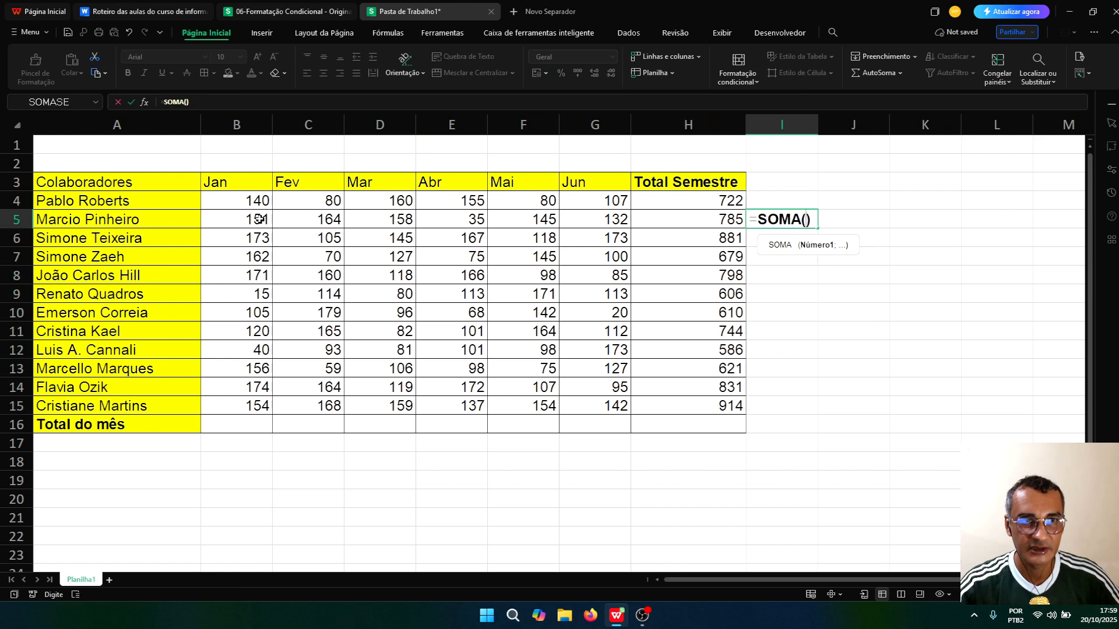
{"action": "left_click_drag", "start_coordinate": [259, 220], "coordinate": [585, 220]}
{"action": "key", "text": "Return"}
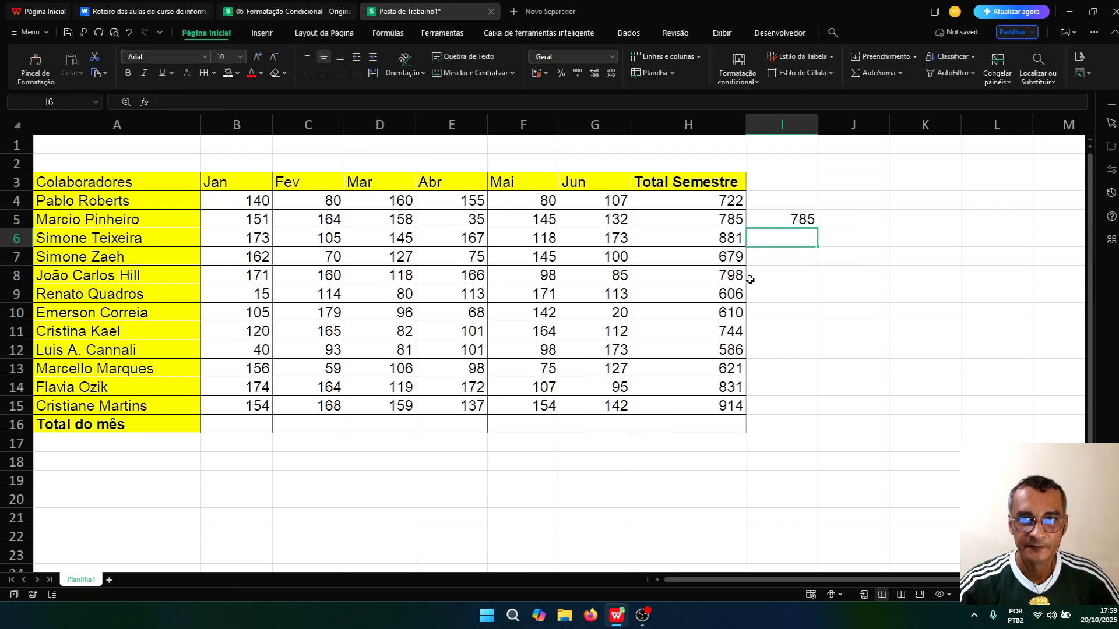
Step: Compare the SOMA formulas in H5 and I5 over range B5:G5, and delete the check formula from I5
{"action": "left_click", "coordinate": [733, 217]}
{"action": "left_click", "coordinate": [765, 218]}
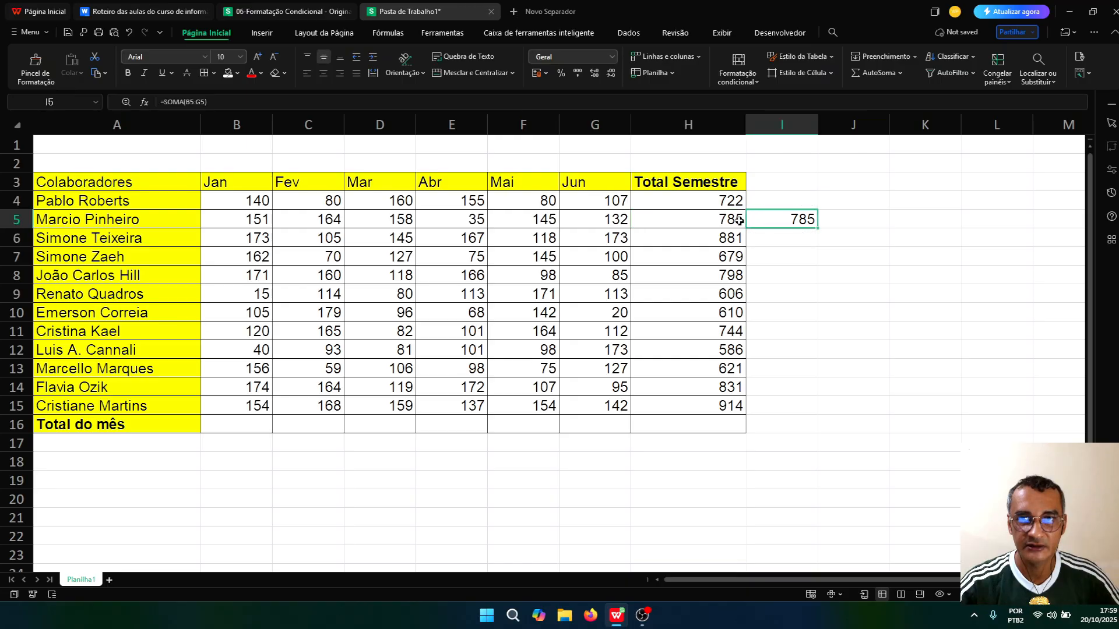
{"action": "left_click", "coordinate": [702, 220]}
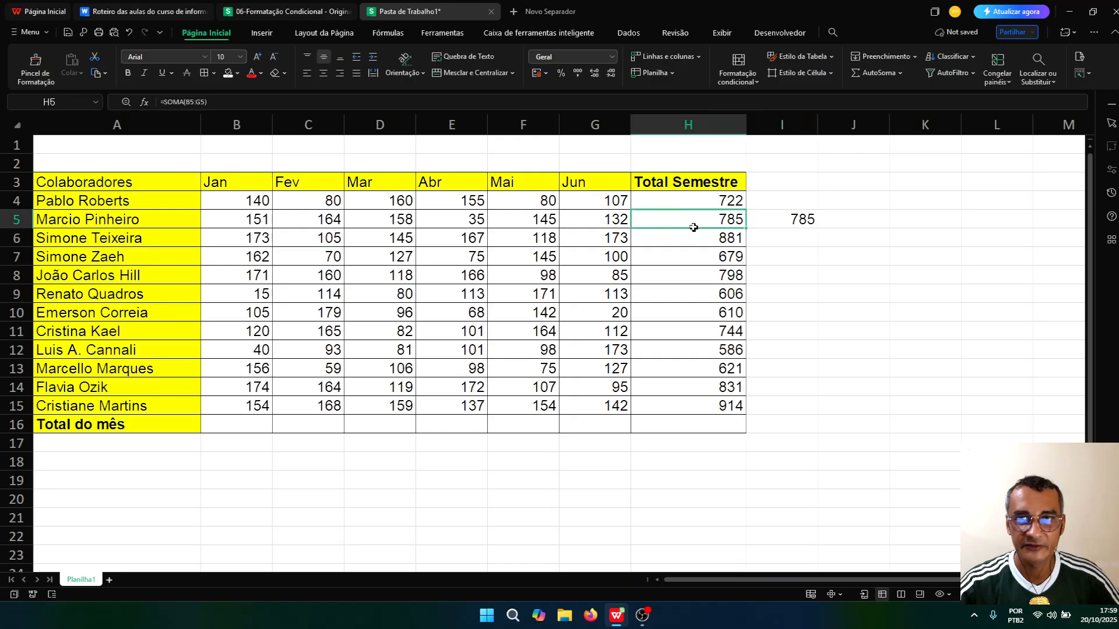
{"action": "left_click", "coordinate": [793, 217]}
{"action": "left_click", "coordinate": [692, 220]}
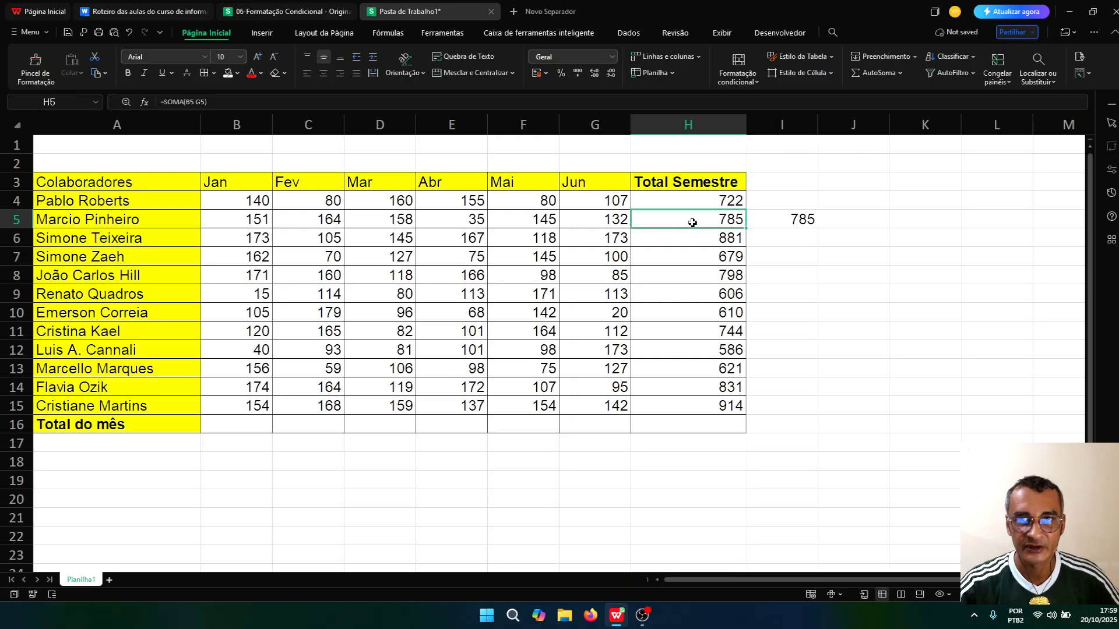
{"action": "double_click", "coordinate": [662, 220]}
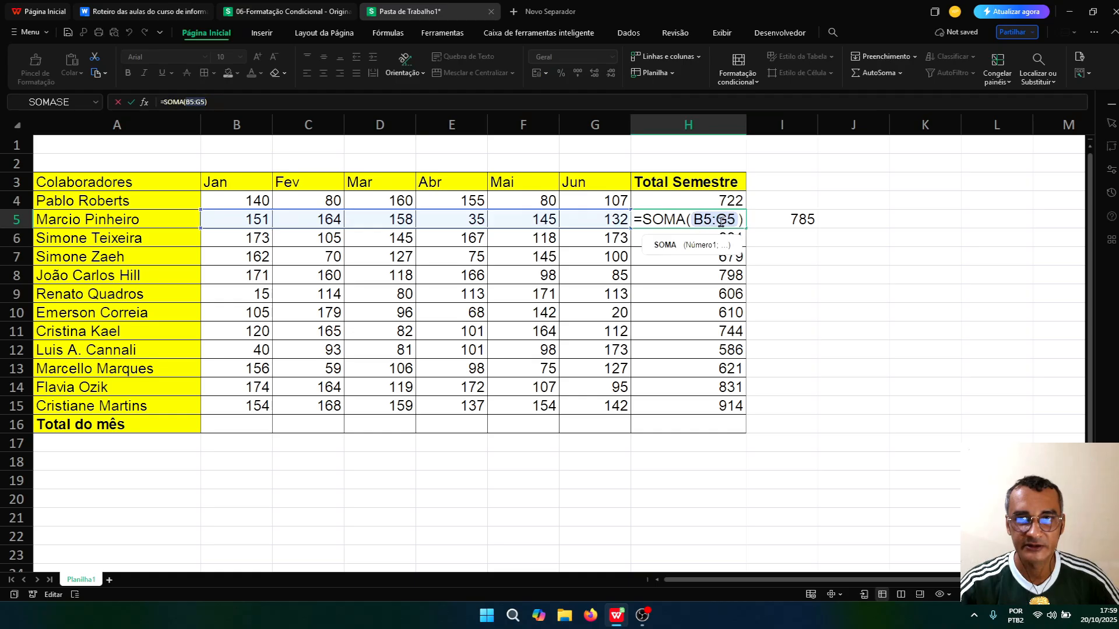
{"action": "left_click", "coordinate": [773, 223]}
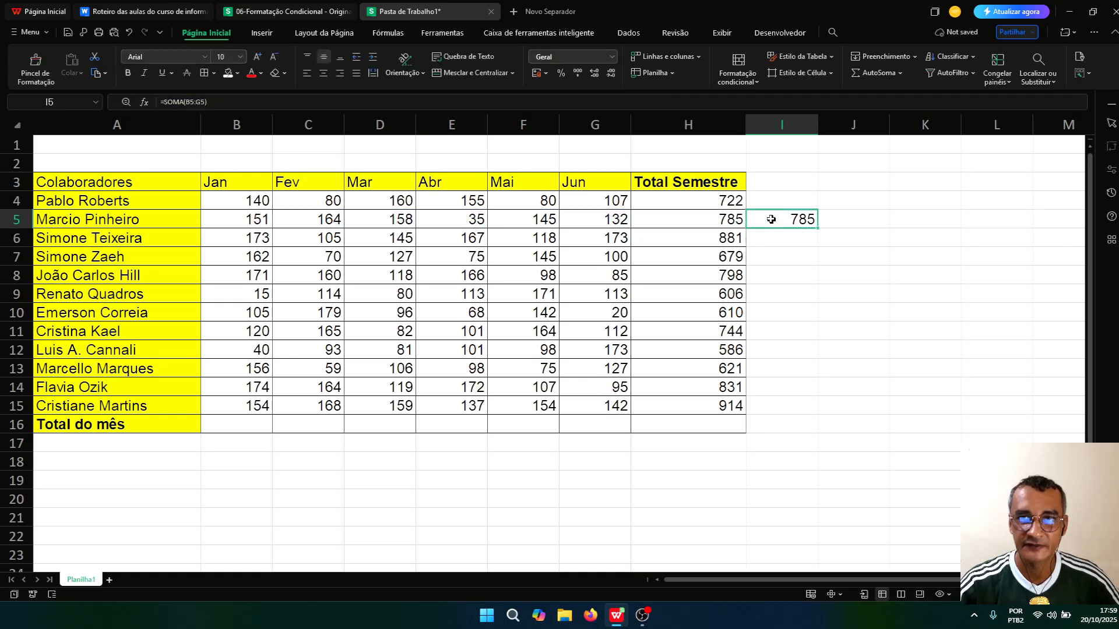
{"action": "double_click", "coordinate": [771, 225]}
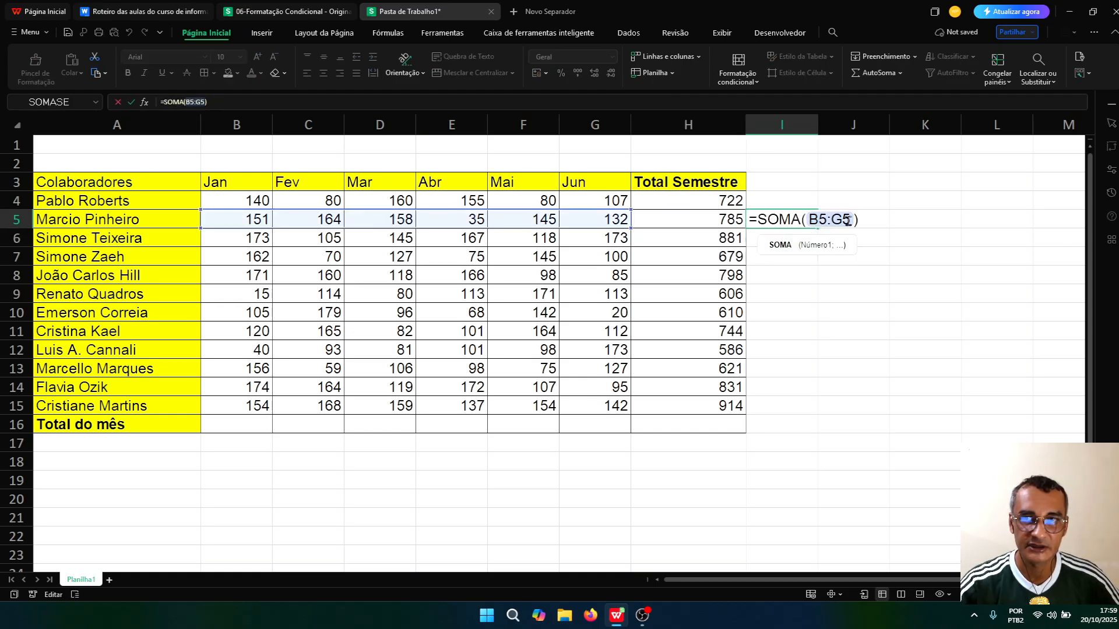
{"action": "key", "text": "Escape"}
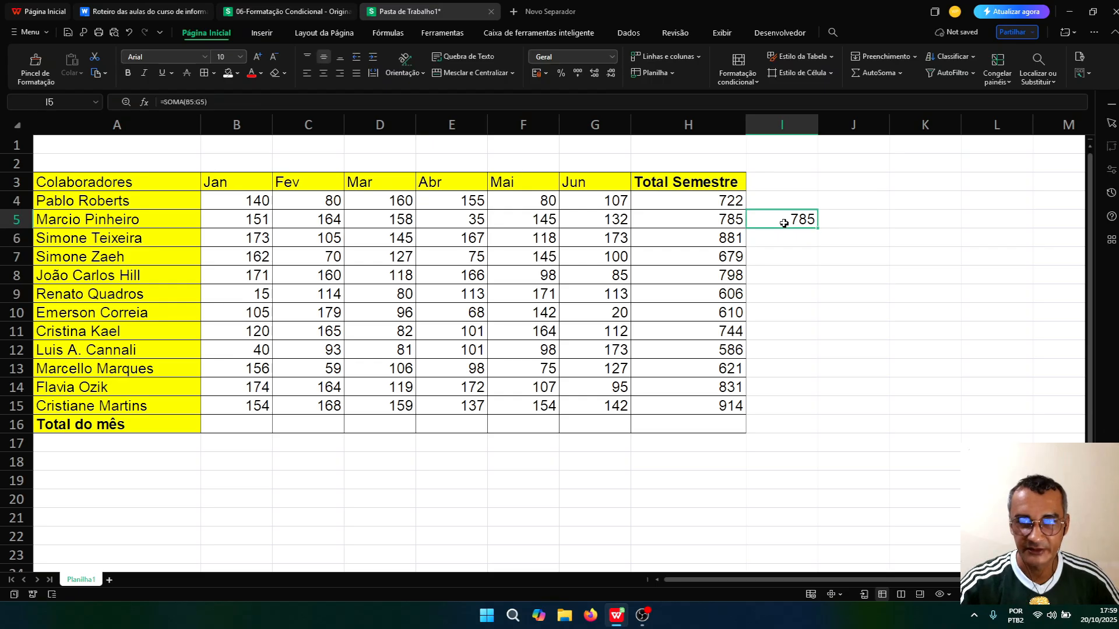
{"action": "key", "text": "Delete"}
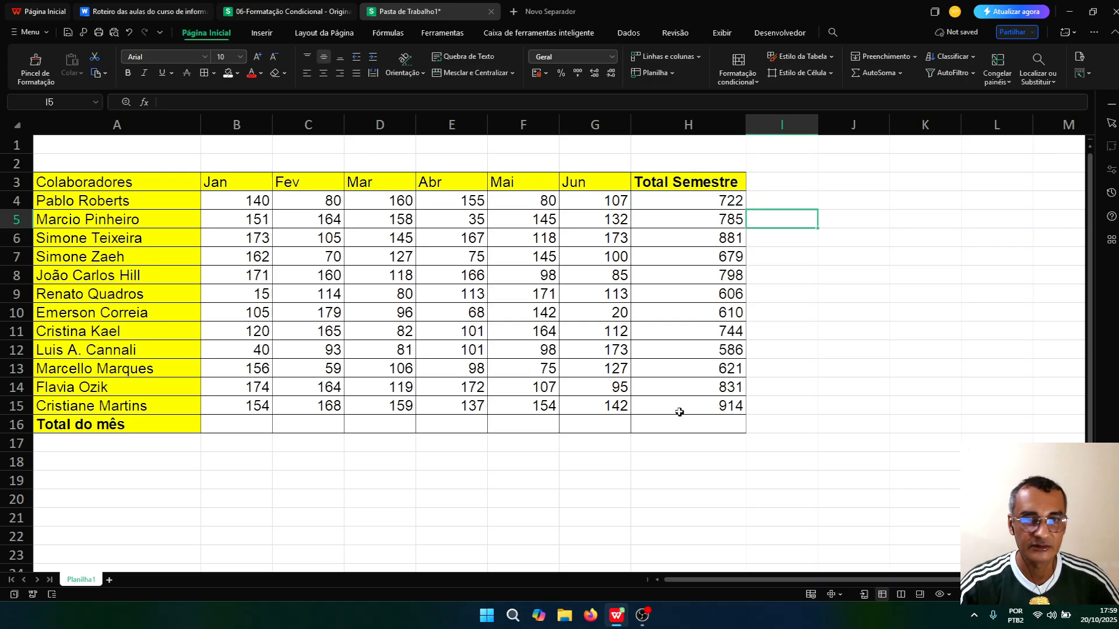
Step: Total January in B16 with =SOMA(B4:B15) and fill the formula across to June in G16
{"action": "left_click", "coordinate": [228, 425]}
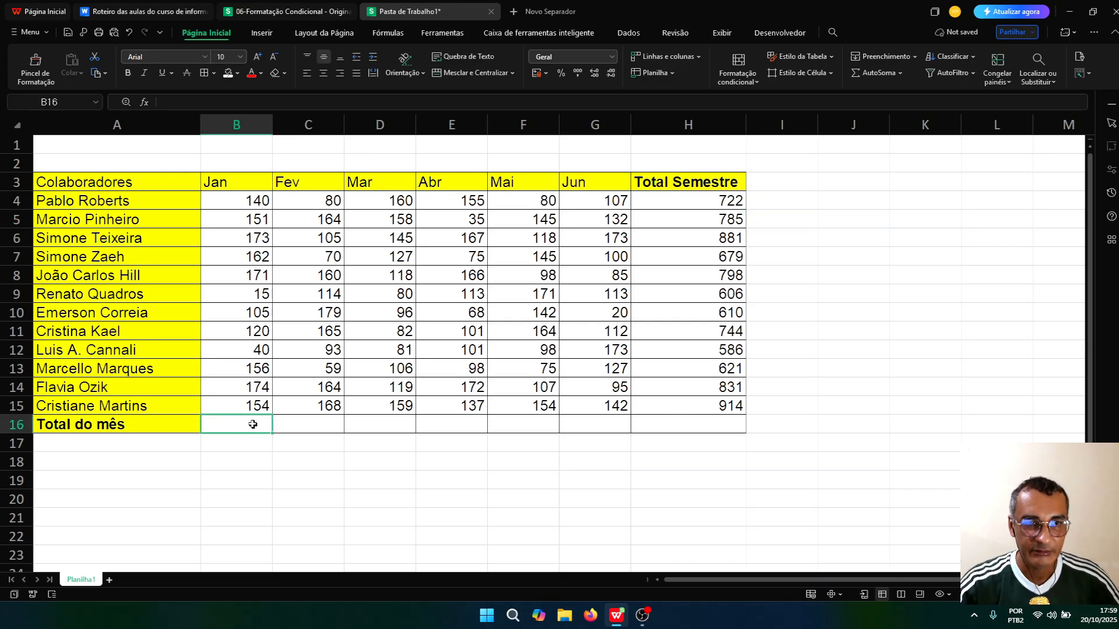
{"action": "type", "text": "=SOMA("}
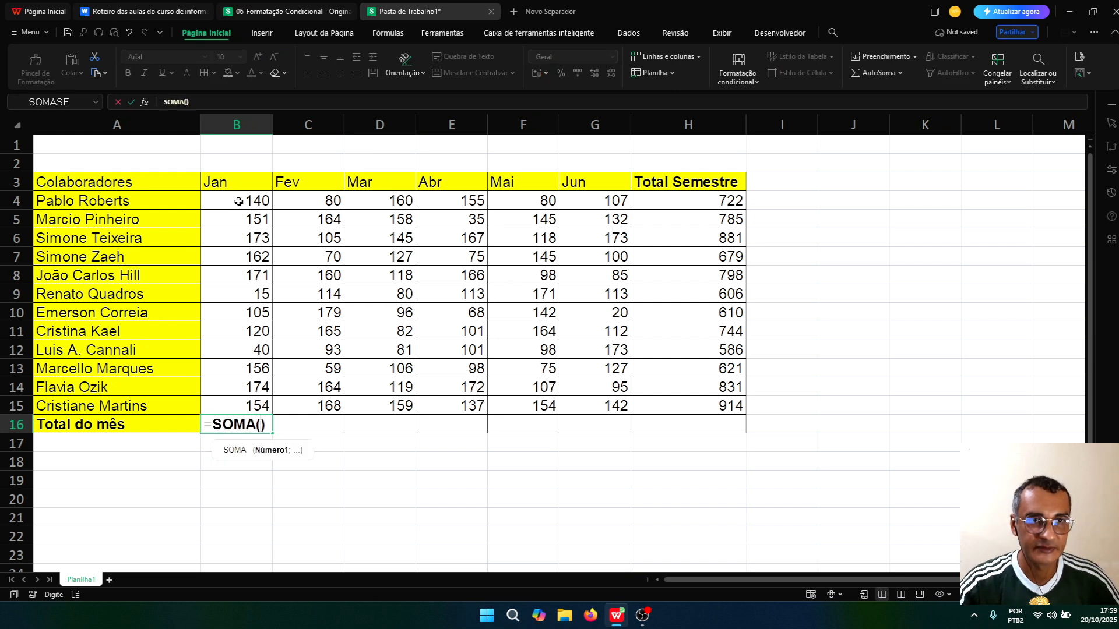
{"action": "left_click_drag", "start_coordinate": [238, 200], "coordinate": [232, 401]}
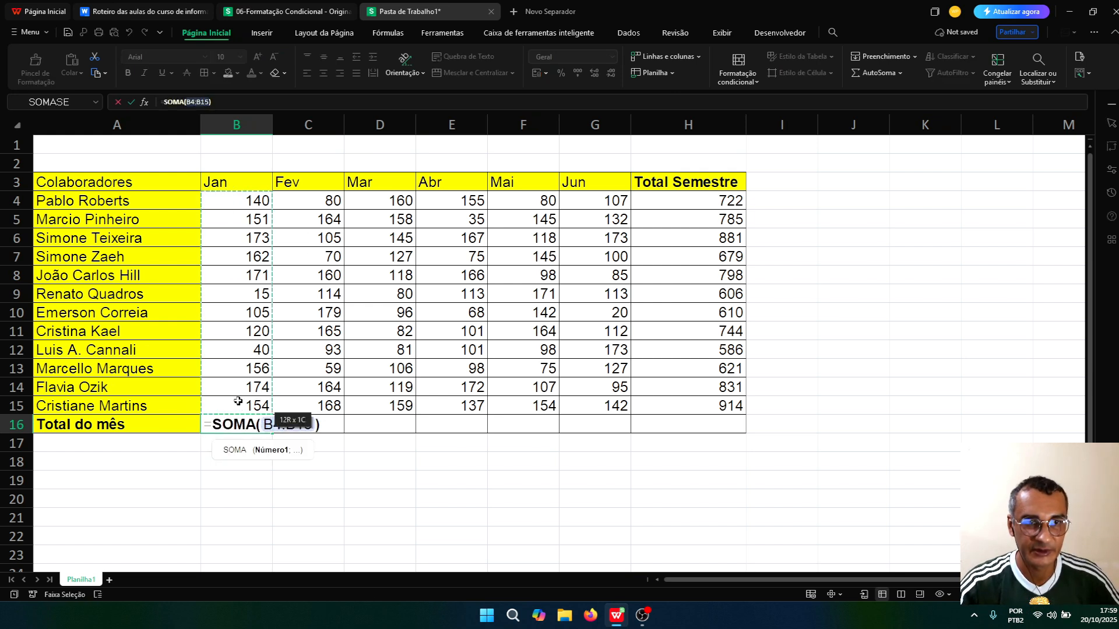
{"action": "key", "text": "Return"}
{"action": "left_click", "coordinate": [244, 425]}
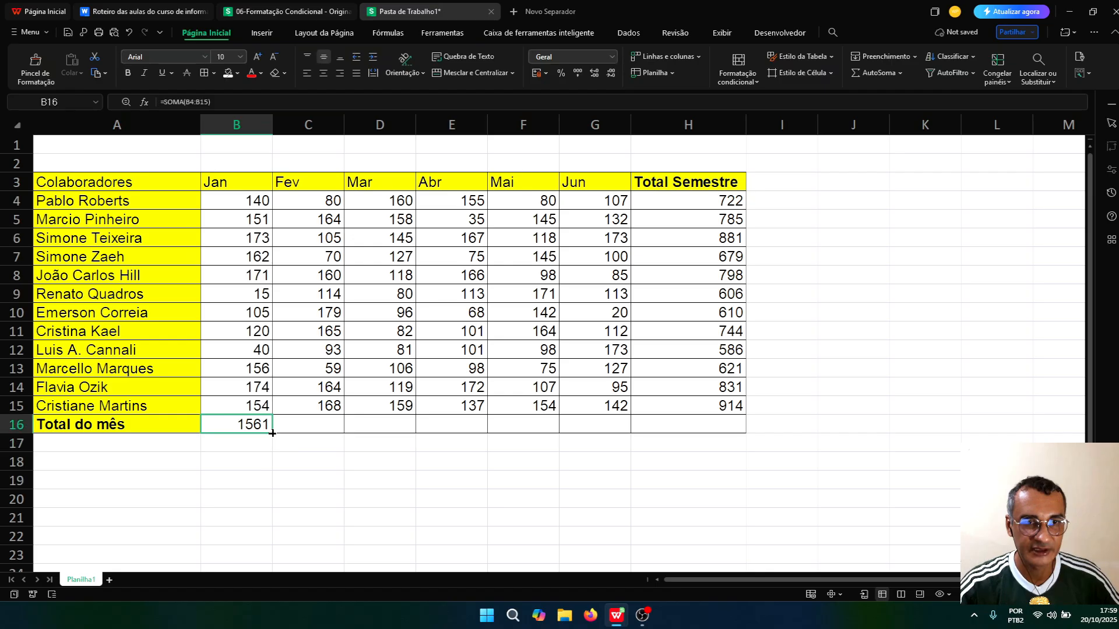
{"action": "left_click_drag", "start_coordinate": [272, 433], "coordinate": [594, 438]}
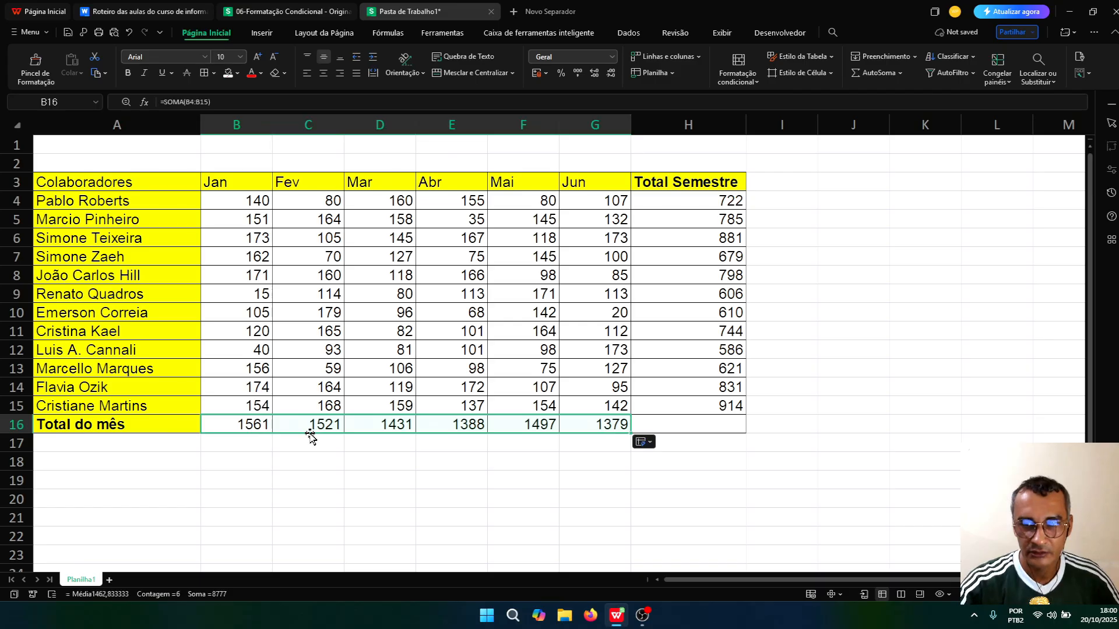
Step: Clear the monthly totals in B16:G16 and the semester totals in H4:H14, keeping the formula in H15
{"action": "key", "text": "Delete"}
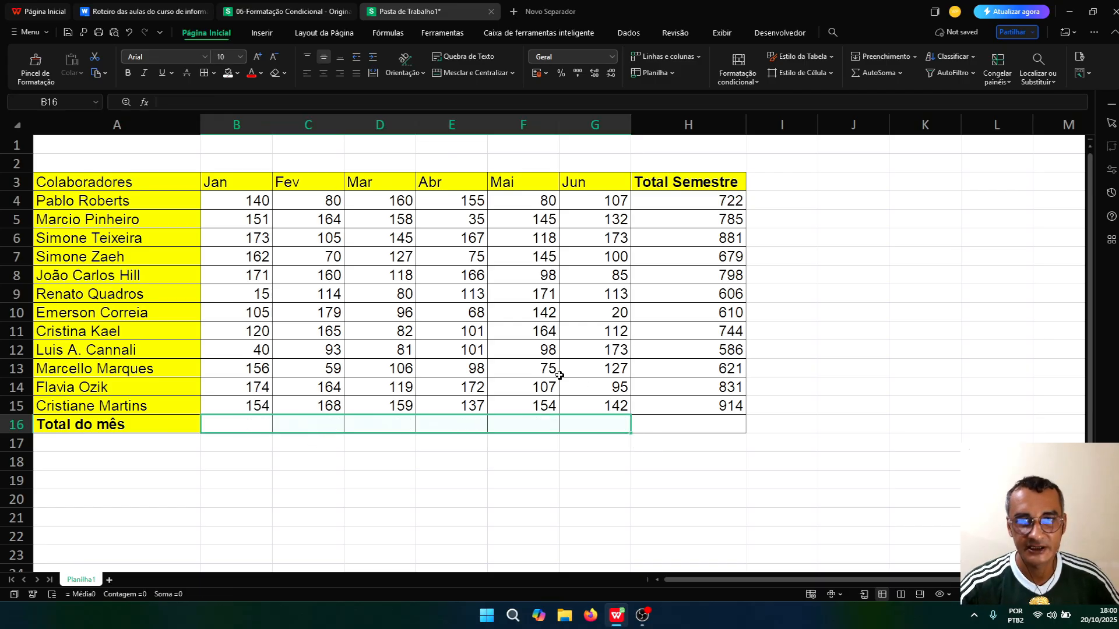
{"action": "left_click_drag", "start_coordinate": [688, 201], "coordinate": [704, 384]}
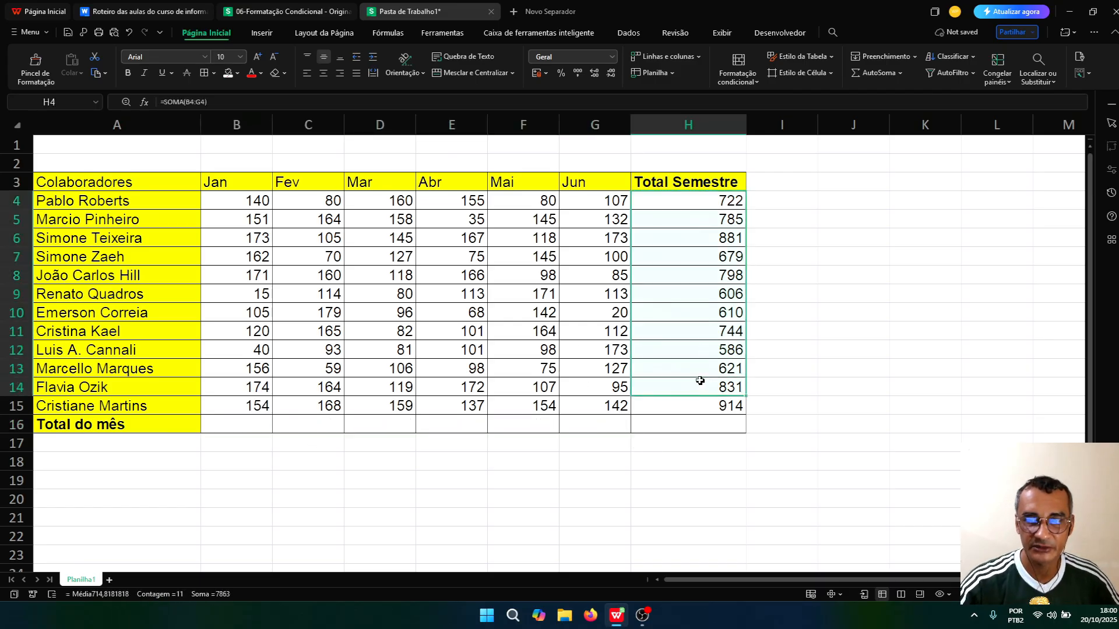
{"action": "key", "text": "Delete"}
Step: Fill the SOMA formula from H15 up into H14 and check that it references B14:G14
{"action": "left_click", "coordinate": [700, 407]}
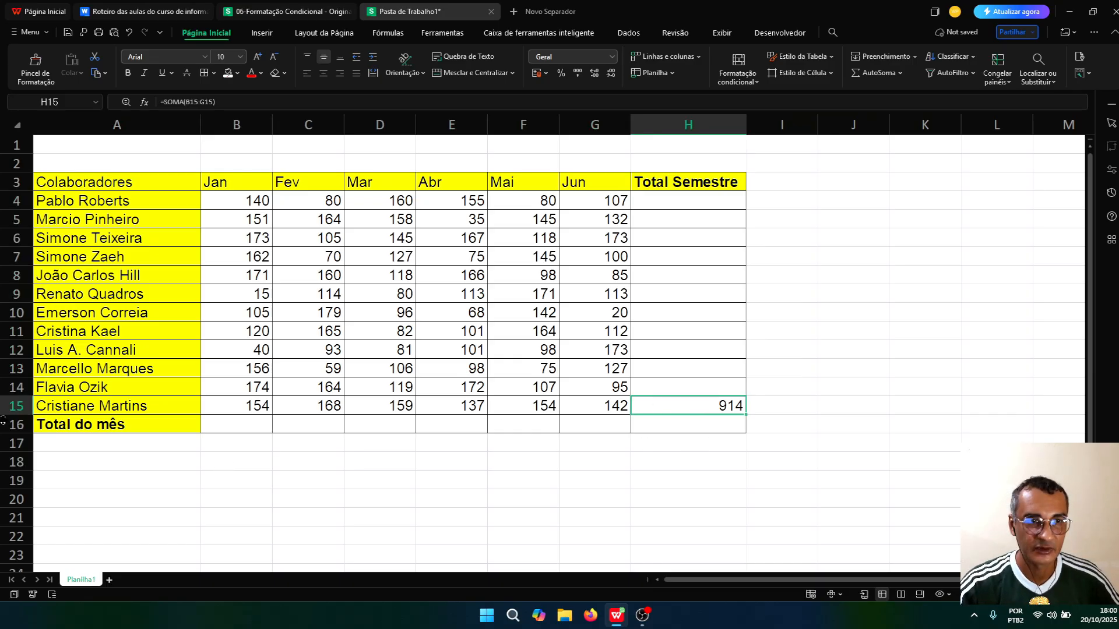
{"action": "left_click_drag", "start_coordinate": [745, 414], "coordinate": [742, 380]}
{"action": "double_click", "coordinate": [735, 386]}
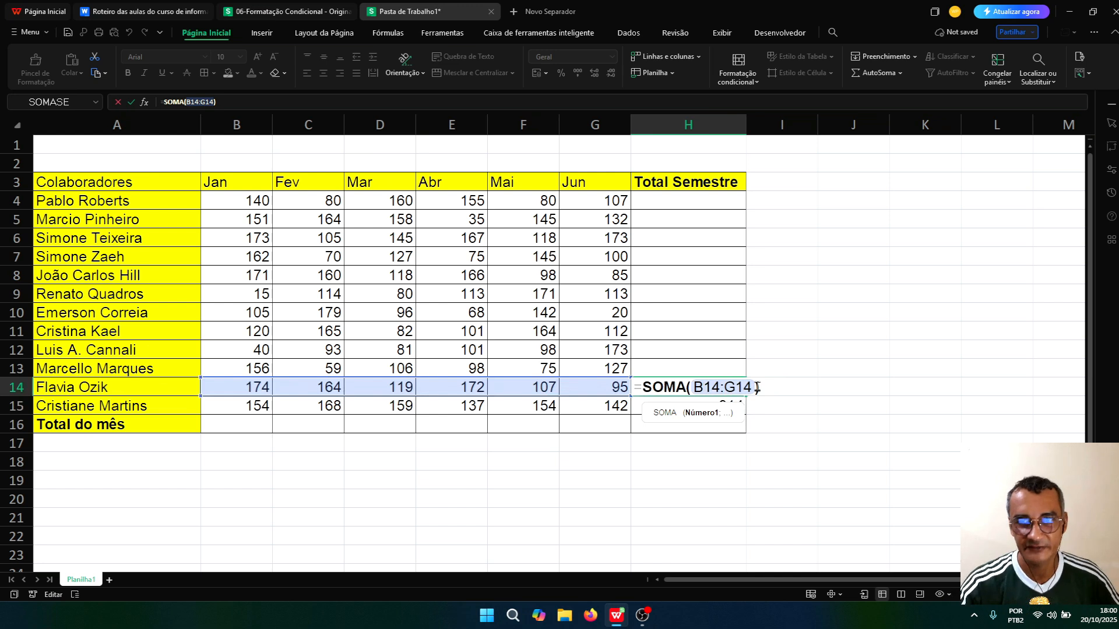
{"action": "key", "text": "Return"}
{"action": "key", "text": "Up"}
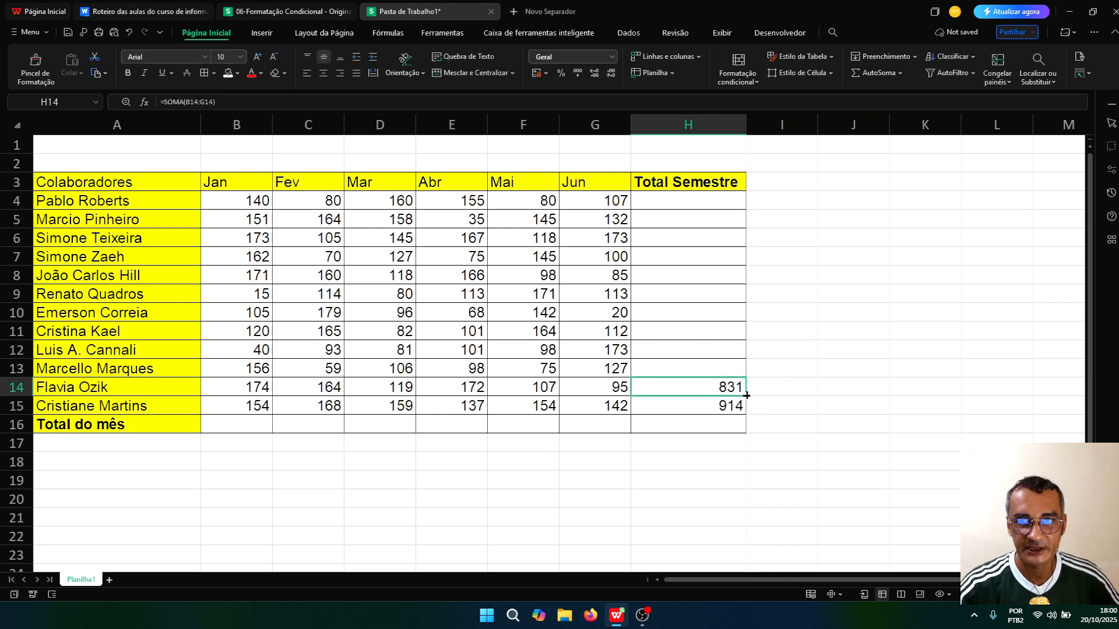
Step: Fill the SOMA formula from H14 up to H4 and check the range referenced in H6
{"action": "left_click_drag", "start_coordinate": [747, 396], "coordinate": [729, 200]}
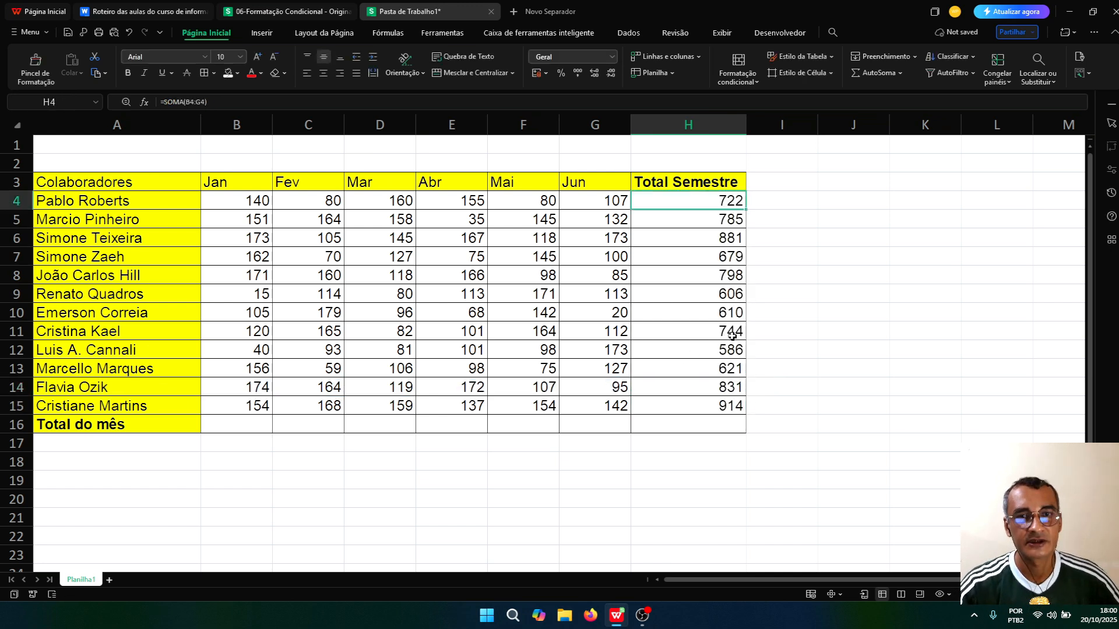
{"action": "double_click", "coordinate": [710, 241]}
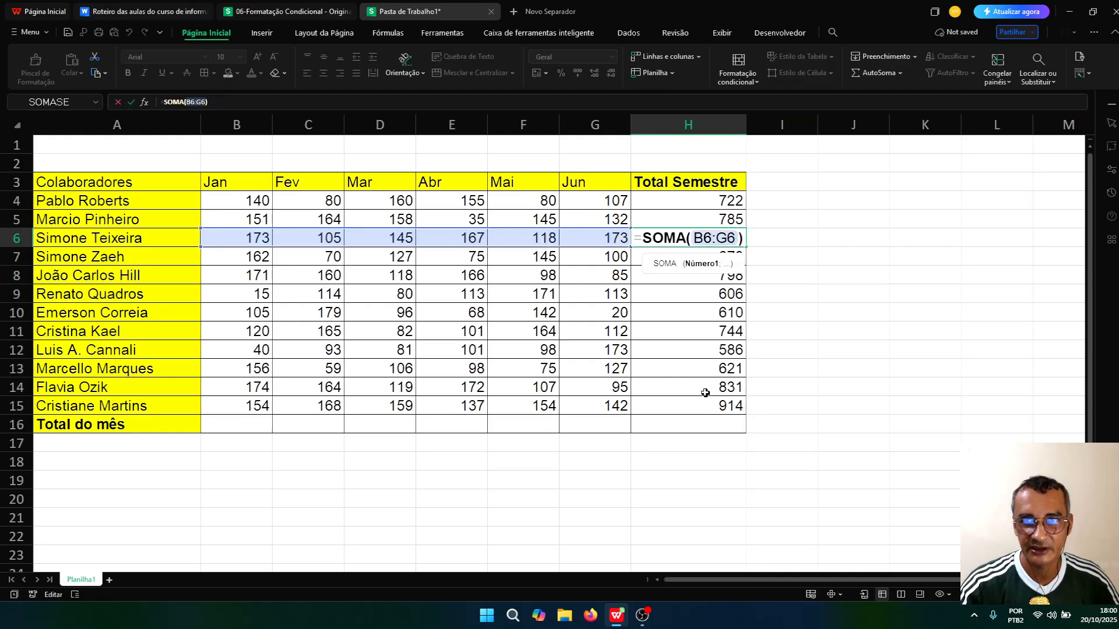
{"action": "key", "text": "Return"}
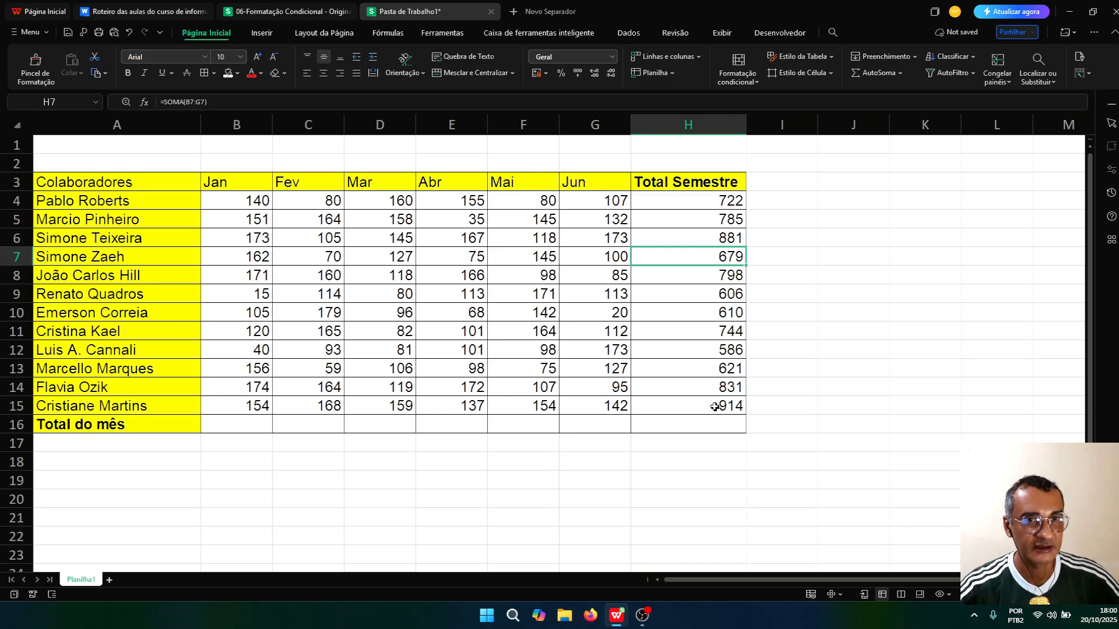
Step: Clear the semester totals in H5:H15, keeping the formula in H4
{"action": "left_click_drag", "start_coordinate": [714, 407], "coordinate": [715, 220]}
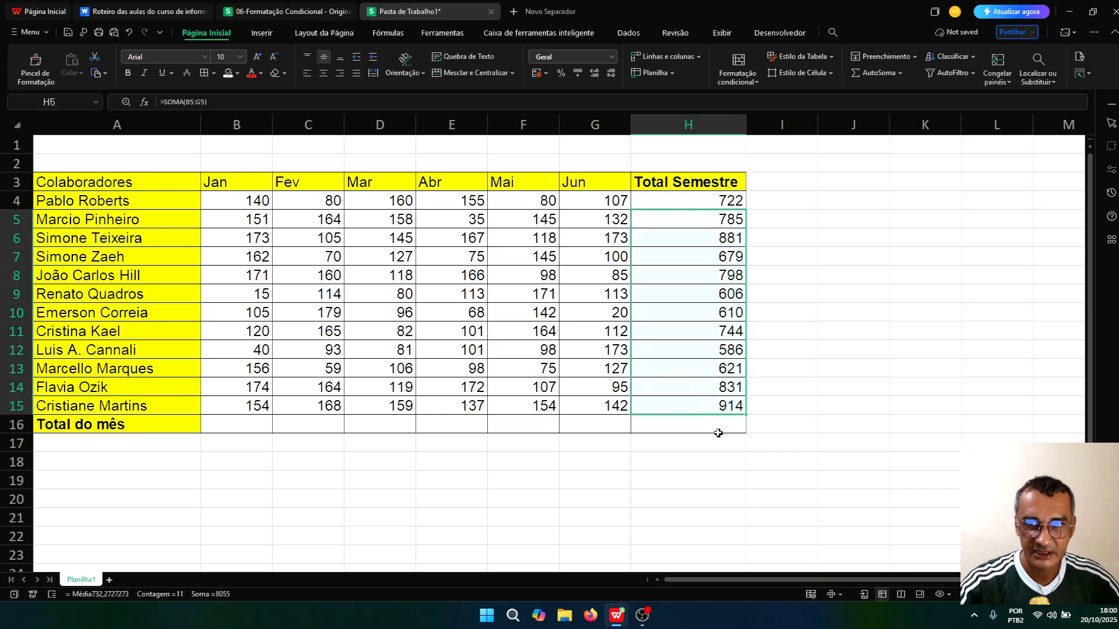
{"action": "key", "text": "Delete"}
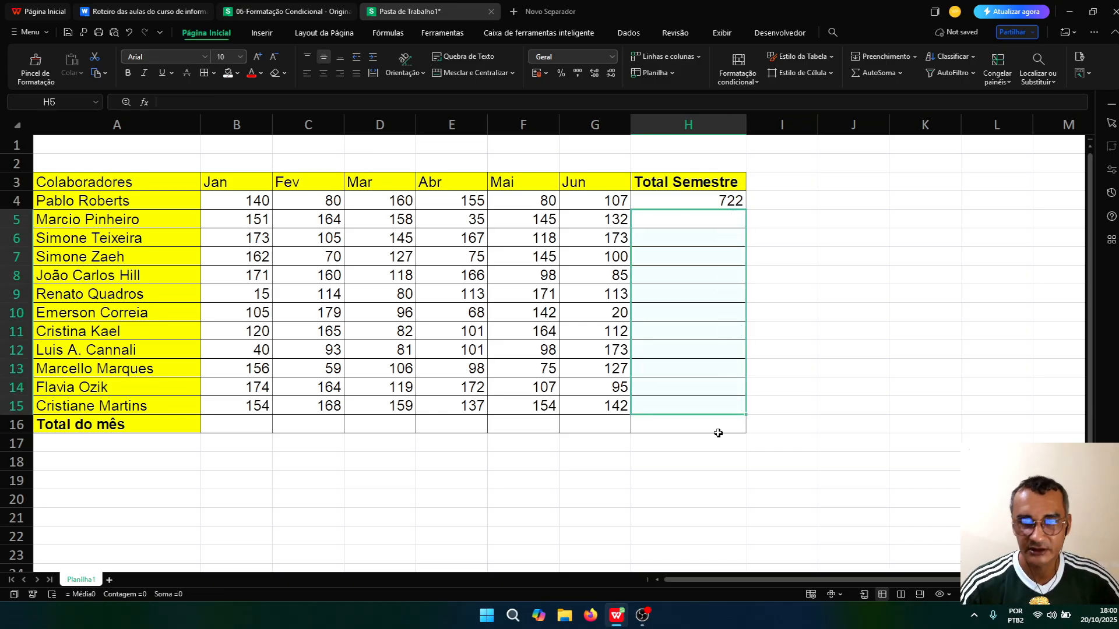
{"action": "left_click", "coordinate": [697, 293]}
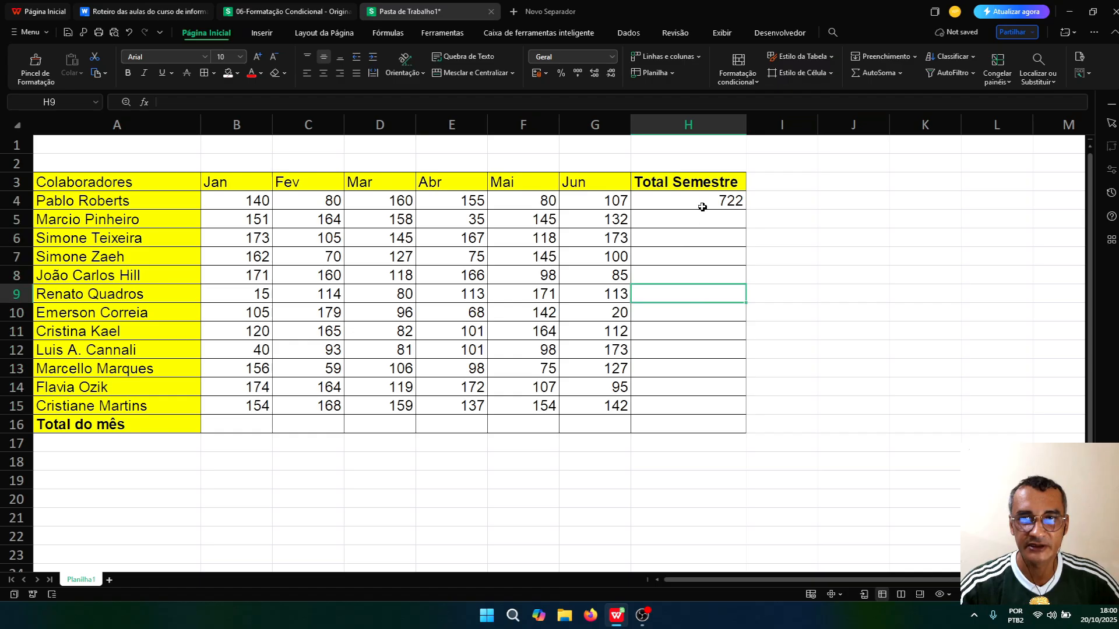
Step: Fill the SOMA formula from H4 down through H16
{"action": "left_click", "coordinate": [667, 202]}
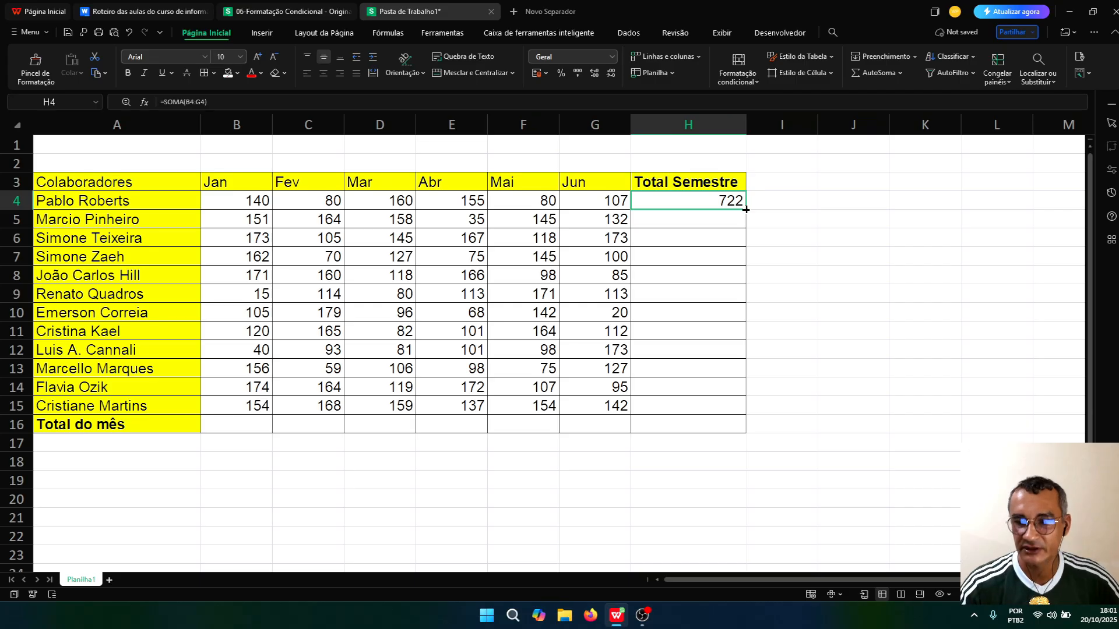
{"action": "left_click_drag", "start_coordinate": [746, 210], "coordinate": [688, 424]}
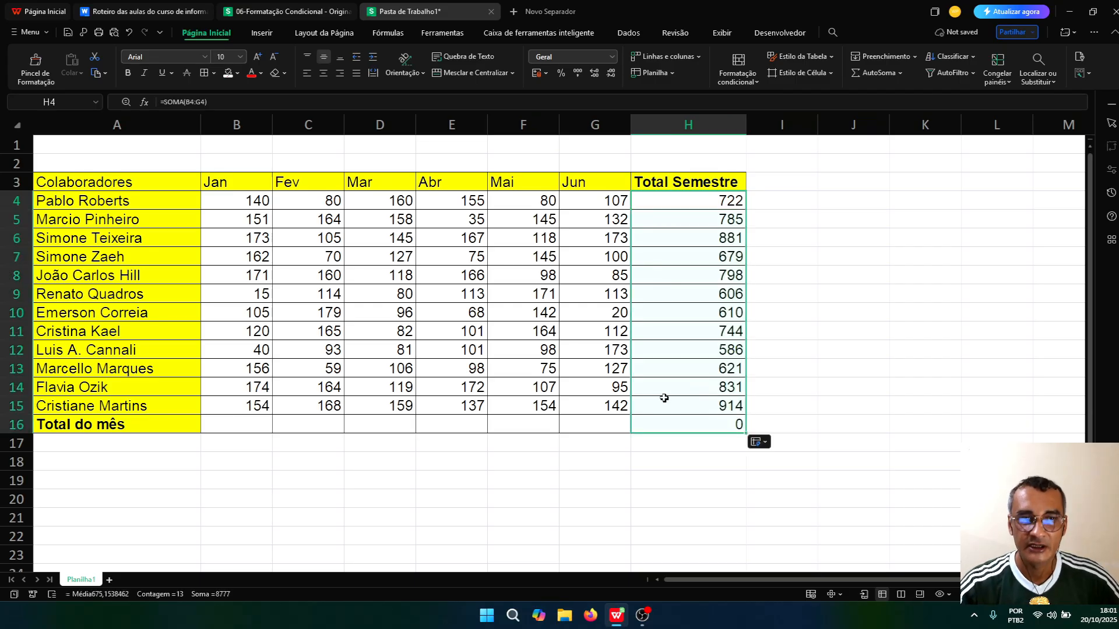
{"action": "left_click", "coordinate": [702, 405]}
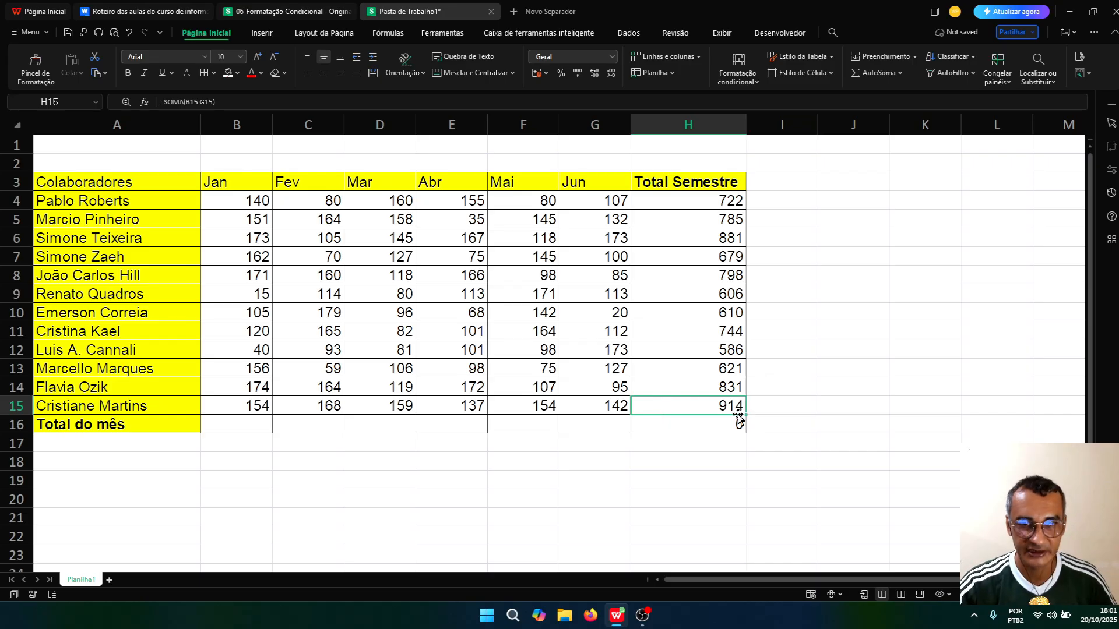
Step: Examine the empty monthly total cells B16:G16 and the SOMA formula in H16 that depends on them
{"action": "left_click", "coordinate": [477, 414]}
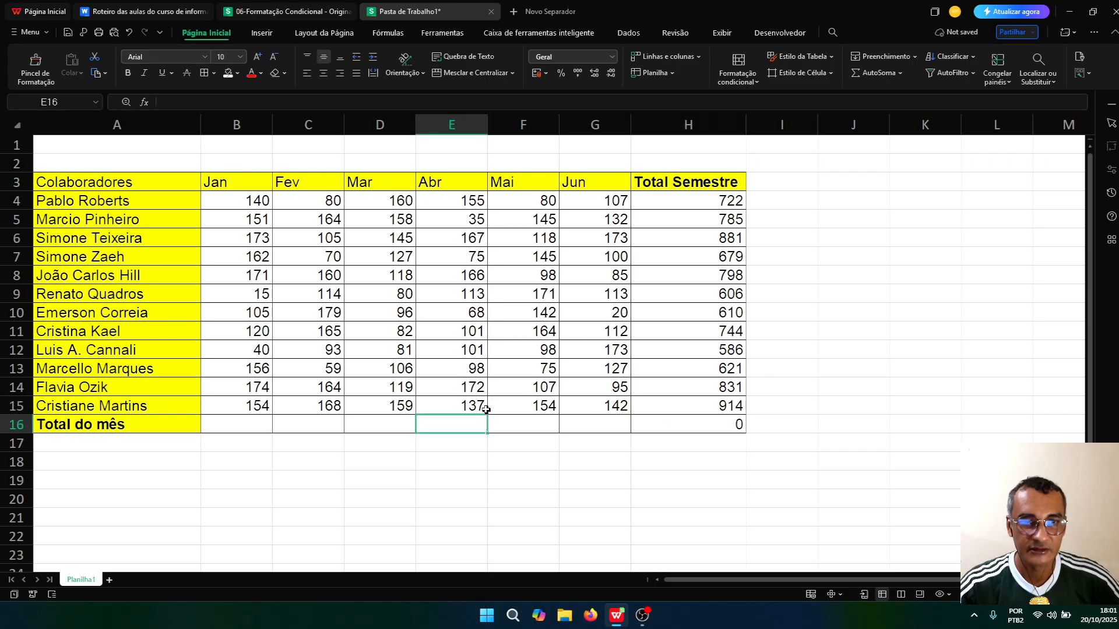
{"action": "left_click", "coordinate": [525, 407]}
{"action": "left_click", "coordinate": [565, 407]}
{"action": "left_click", "coordinate": [497, 402]}
{"action": "left_click", "coordinate": [461, 403]}
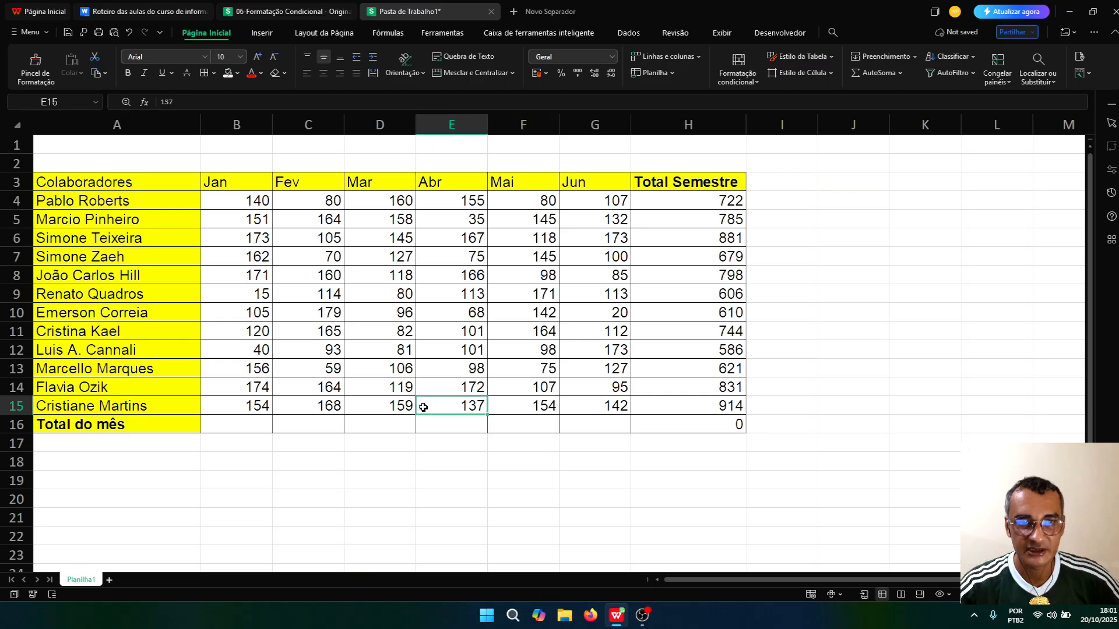
{"action": "left_click", "coordinate": [411, 412]}
{"action": "left_click", "coordinate": [704, 425]}
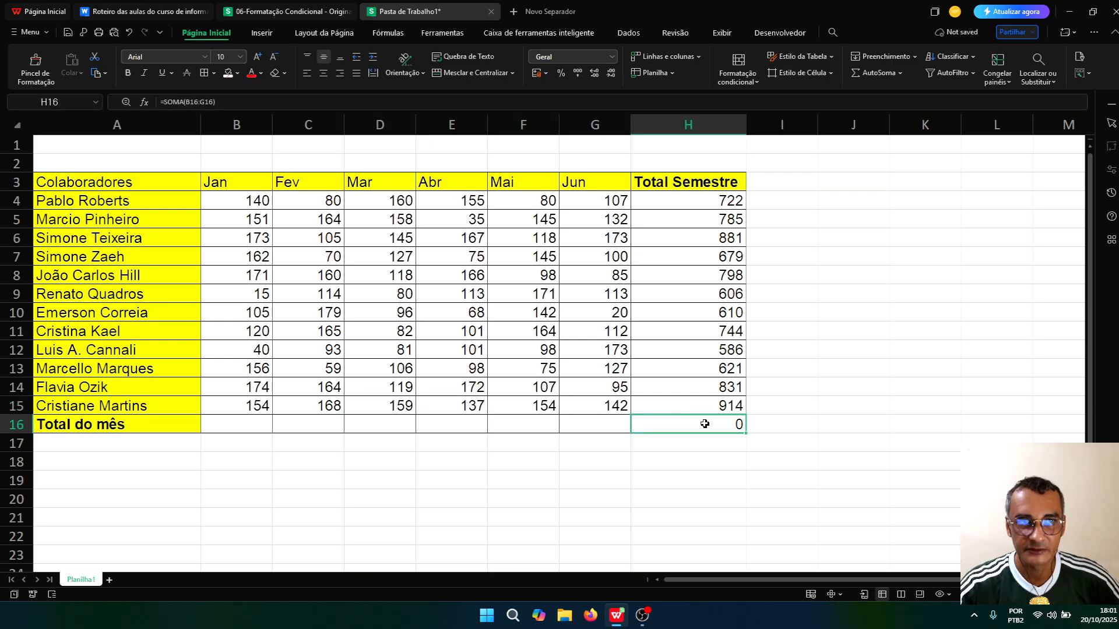
{"action": "left_click", "coordinate": [154, 430]}
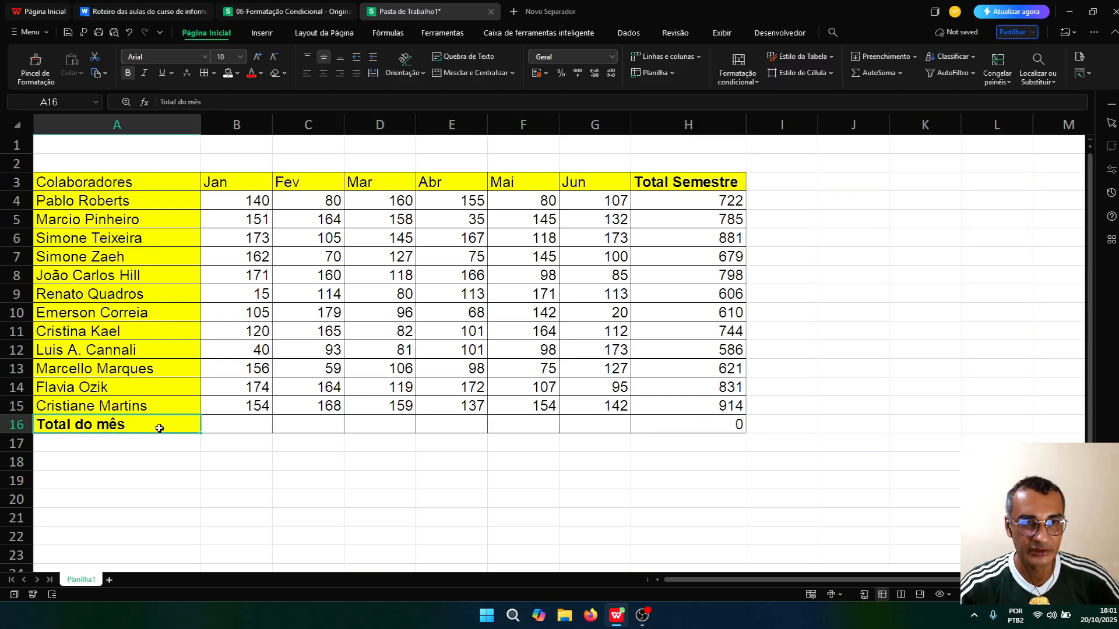
{"action": "left_click", "coordinate": [265, 431]}
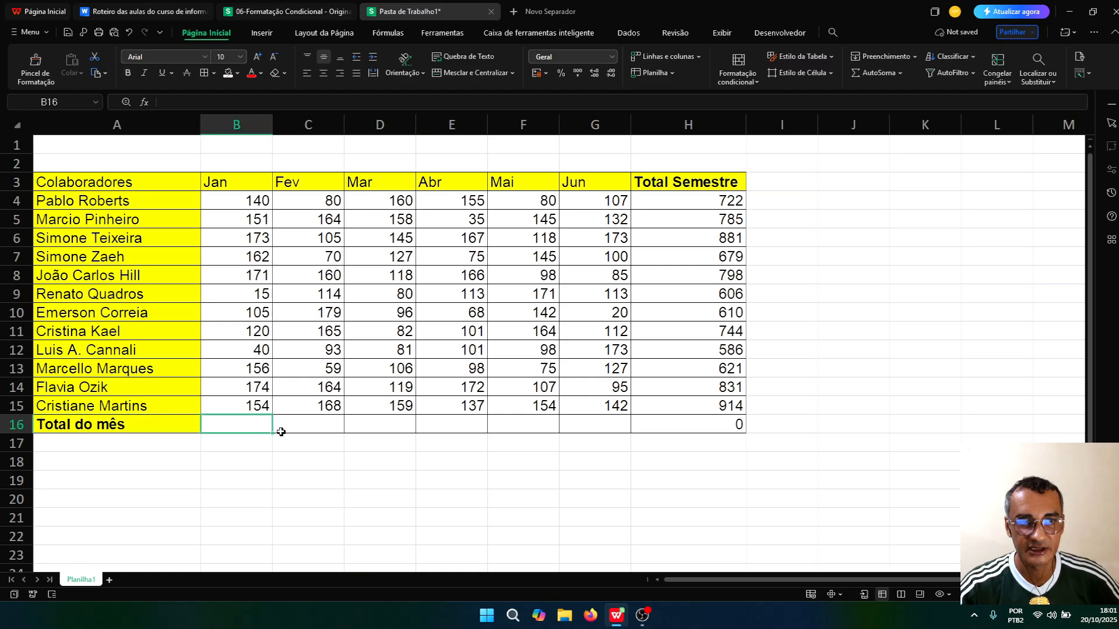
{"action": "left_click", "coordinate": [291, 433]}
{"action": "left_click", "coordinate": [374, 430]}
{"action": "left_click", "coordinate": [524, 427]}
{"action": "left_click", "coordinate": [591, 425]}
{"action": "left_click", "coordinate": [681, 426]}
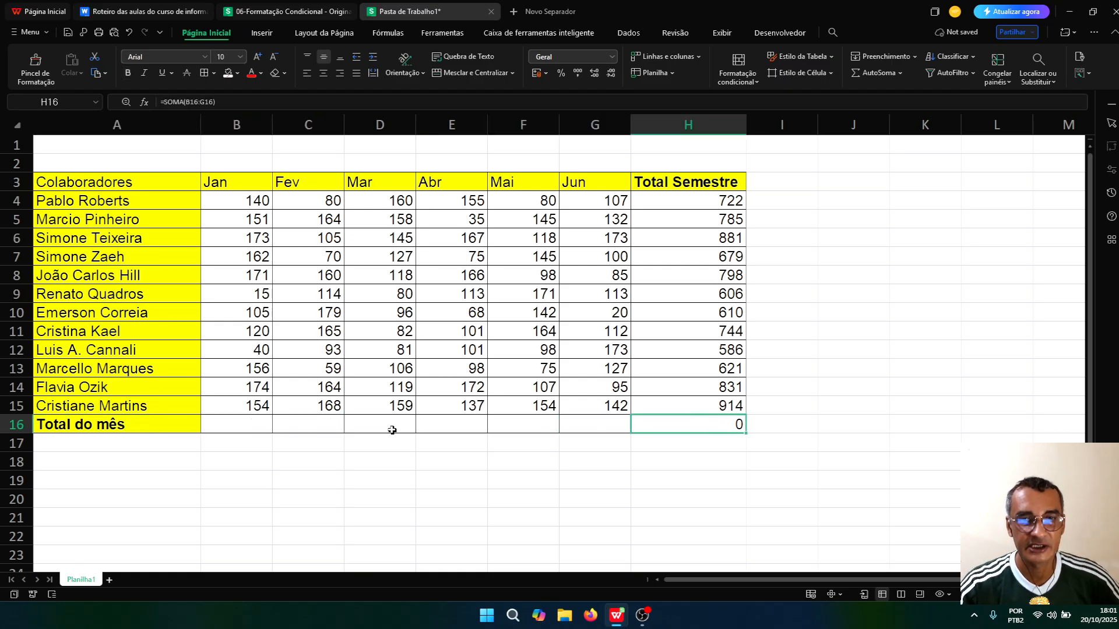
{"action": "left_click", "coordinate": [308, 461]}
{"action": "left_click", "coordinate": [687, 430]}
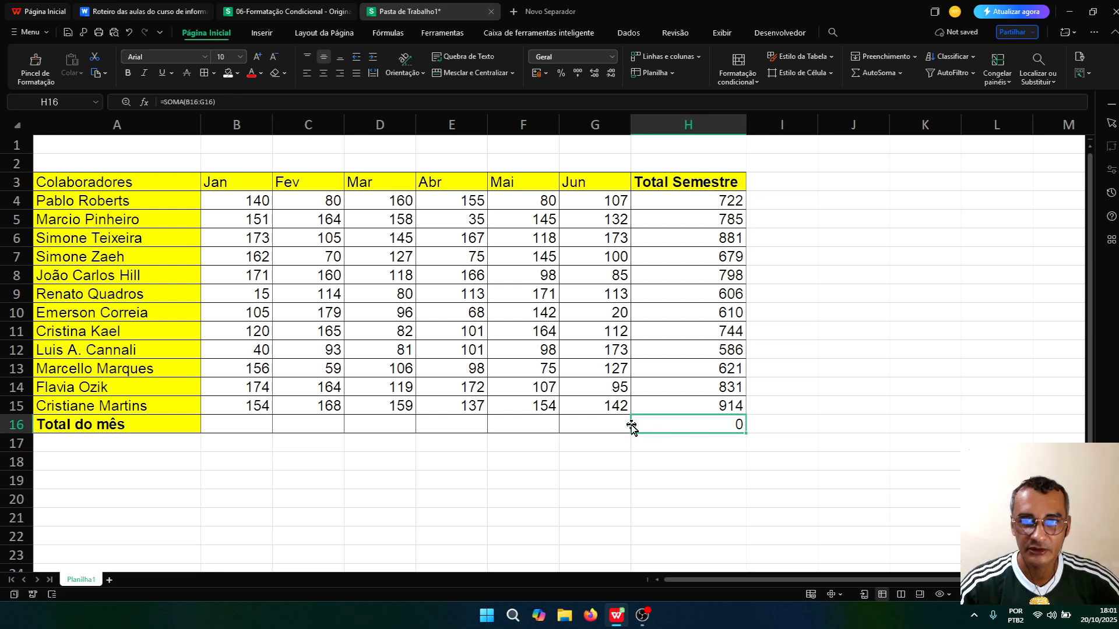
{"action": "left_click", "coordinate": [248, 430]}
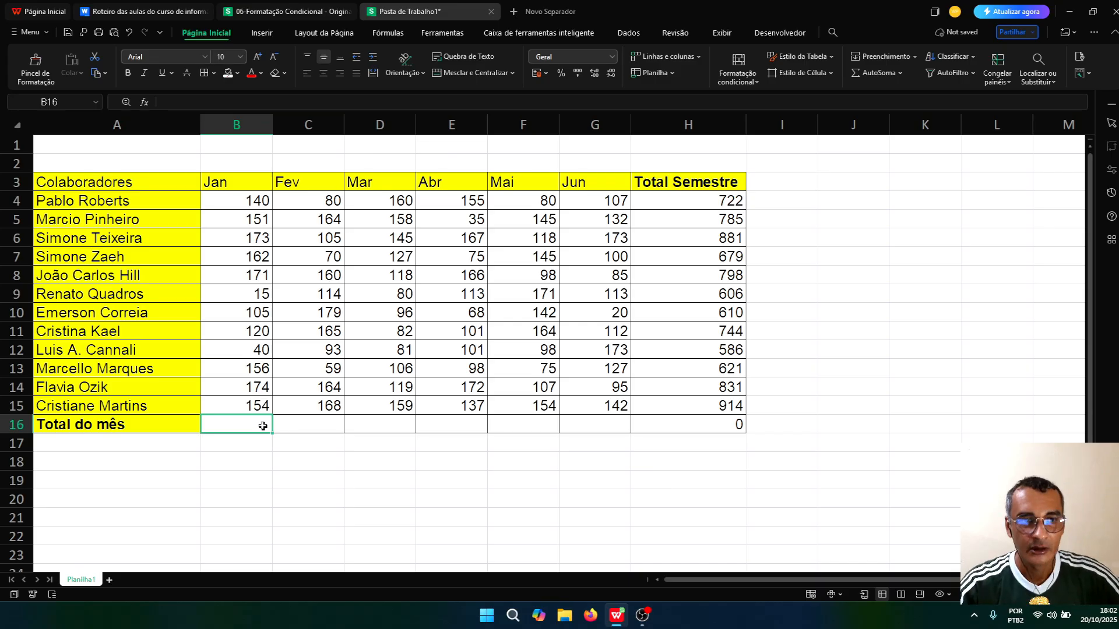
{"action": "left_click", "coordinate": [290, 424]}
{"action": "left_click", "coordinate": [408, 426]}
{"action": "left_click", "coordinate": [432, 426]}
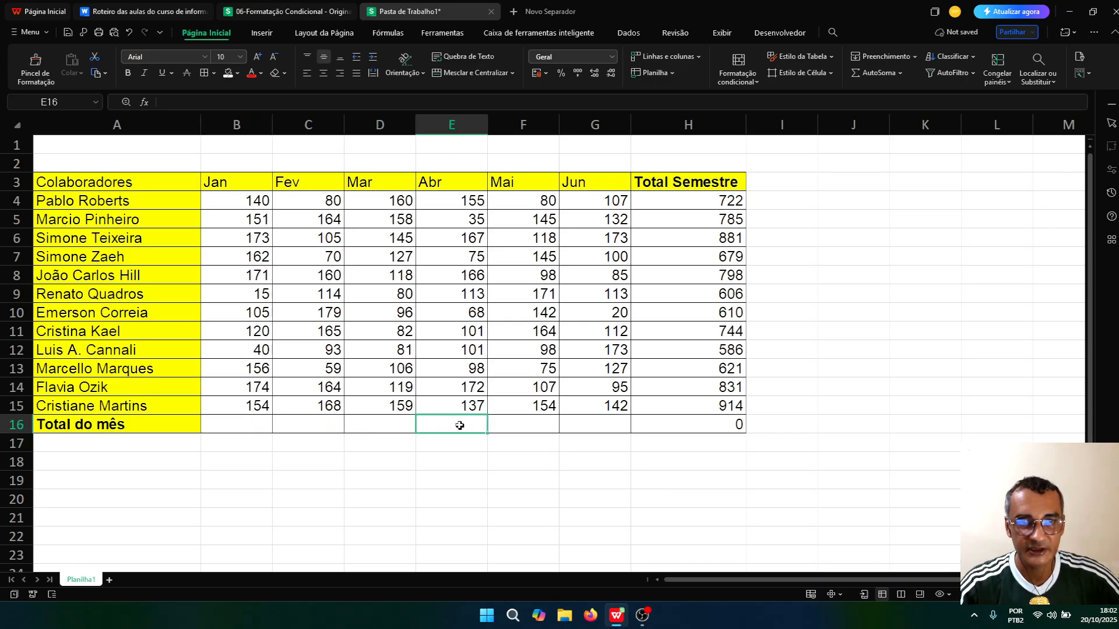
{"action": "left_click", "coordinate": [516, 425]}
{"action": "left_click", "coordinate": [577, 423]}
{"action": "left_click", "coordinate": [247, 422]}
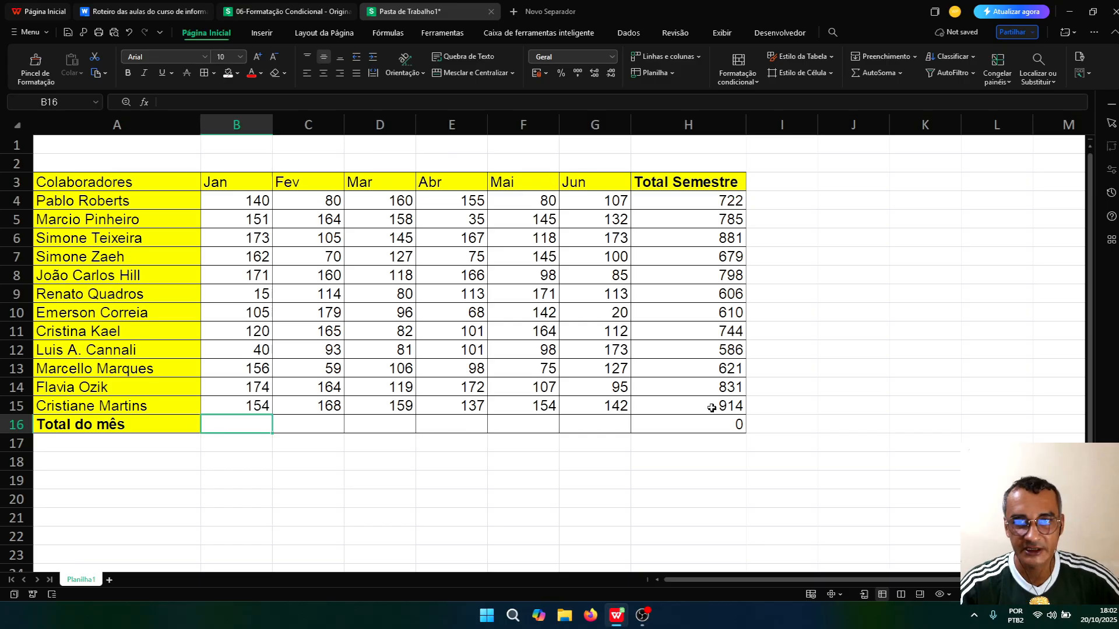
{"action": "left_click", "coordinate": [703, 423]}
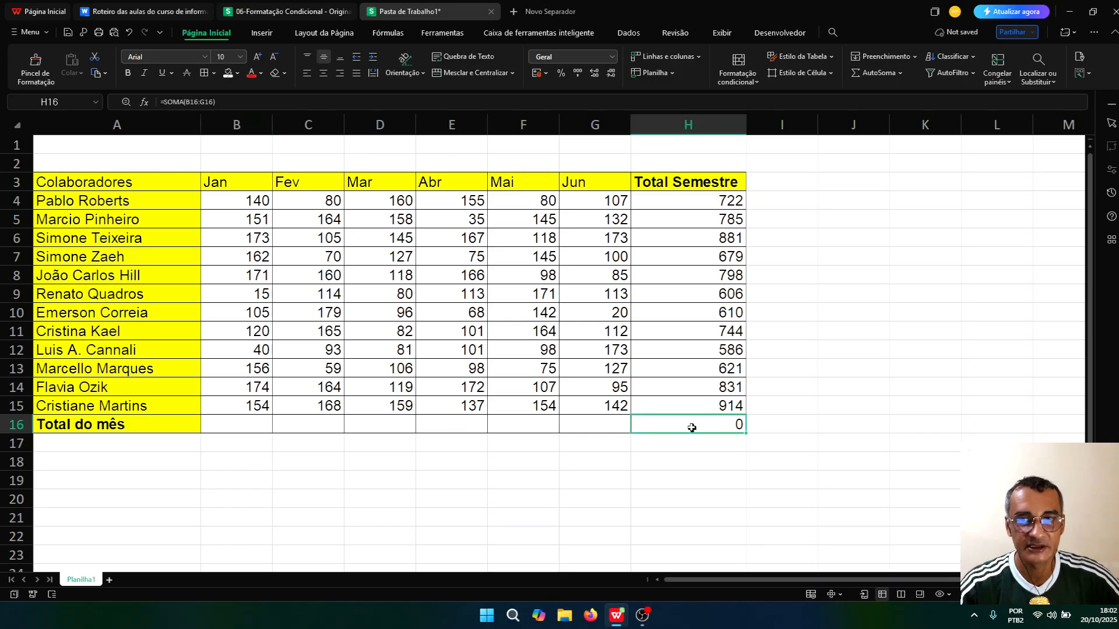
Step: Total January in B16 with =SOMA(B4:B15) and check the effect on the grand total in H16
{"action": "left_click", "coordinate": [250, 424]}
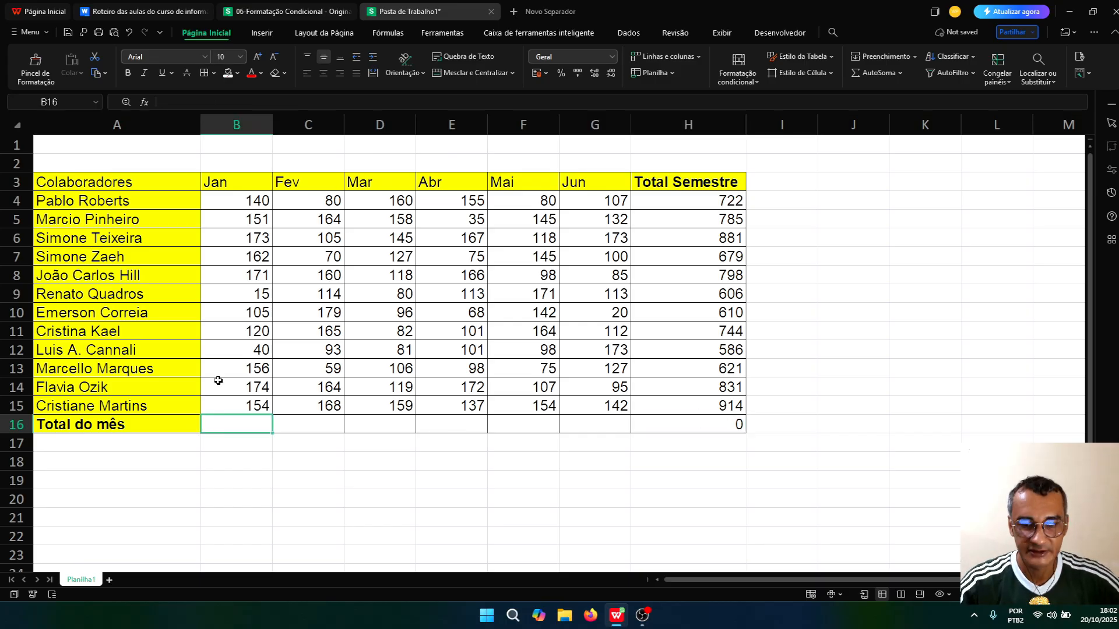
{"action": "type", "text": "=som"}
{"action": "key", "text": "Tab"}
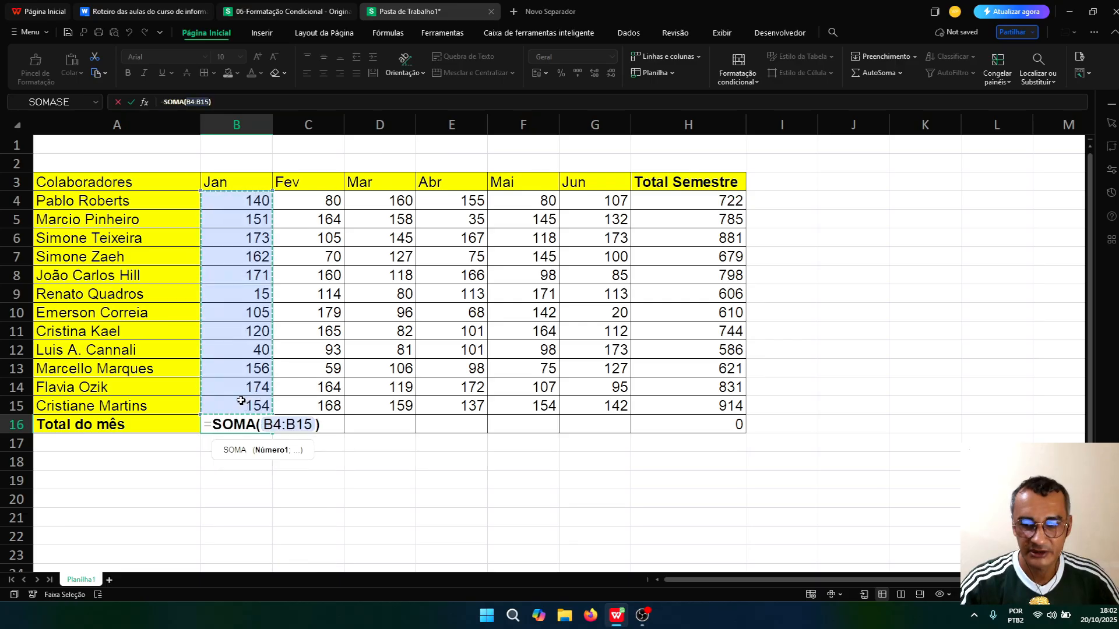
{"action": "key", "text": "Return"}
{"action": "left_click", "coordinate": [236, 428]}
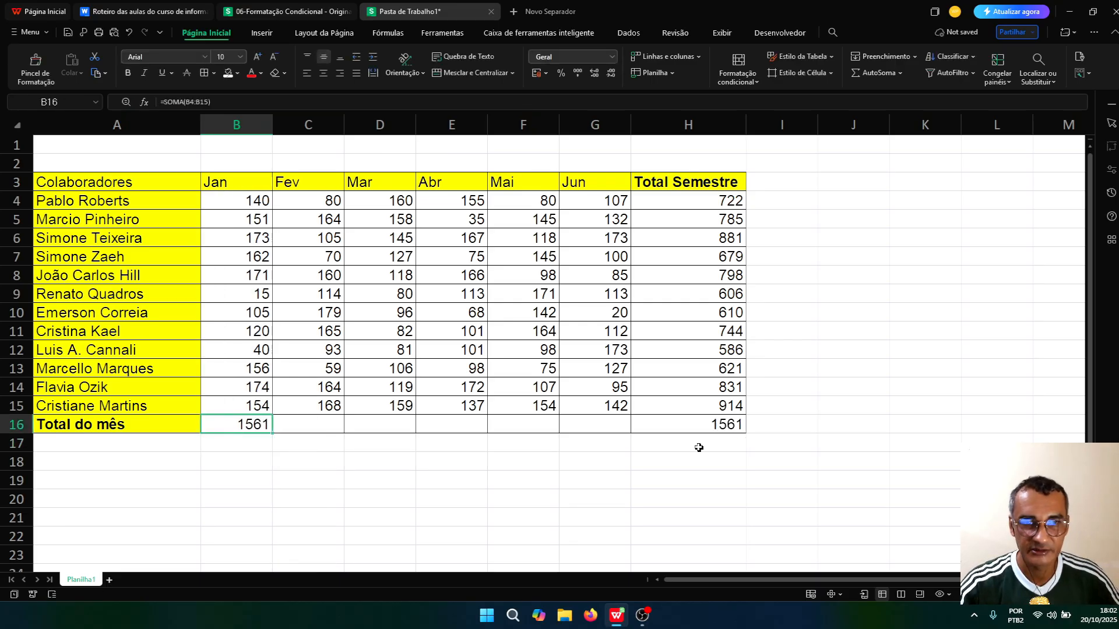
{"action": "left_click", "coordinate": [727, 432]}
{"action": "left_click", "coordinate": [336, 430]}
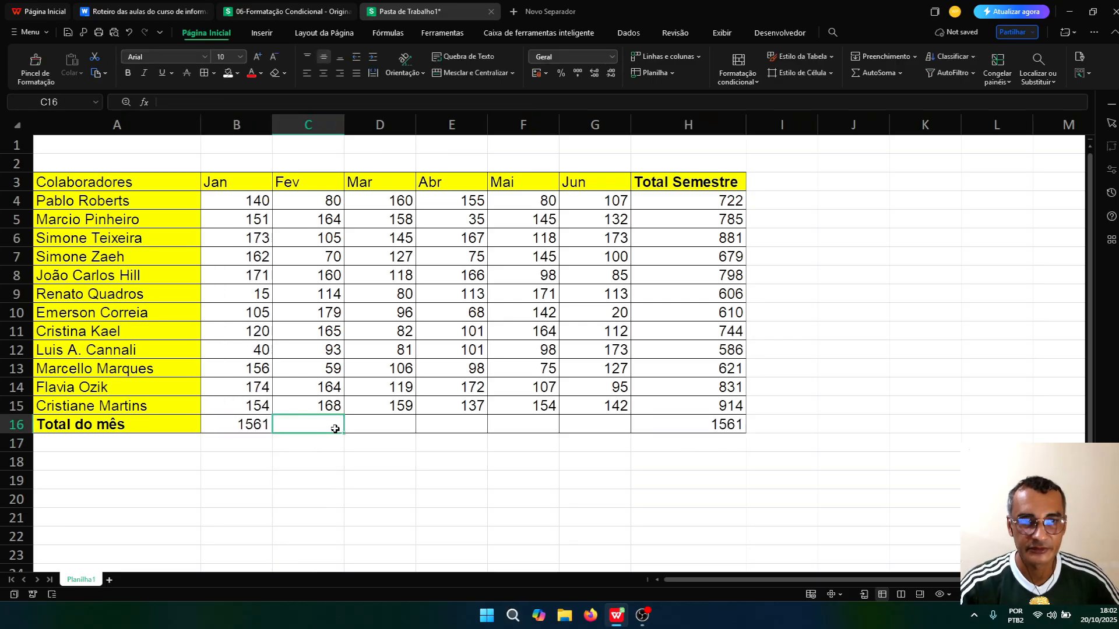
Step: Fill the January total formula from B16 across to June in G16, and check that H16 sums B16:G16
{"action": "left_click", "coordinate": [259, 425]}
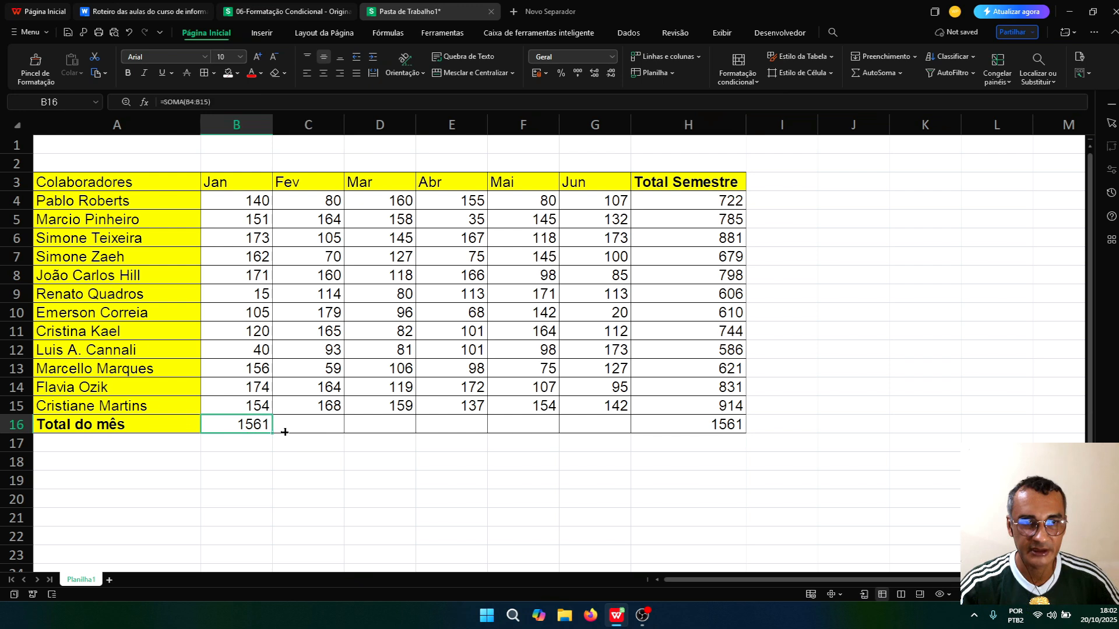
{"action": "left_click_drag", "start_coordinate": [284, 432], "coordinate": [618, 433]}
{"action": "left_click", "coordinate": [642, 430]}
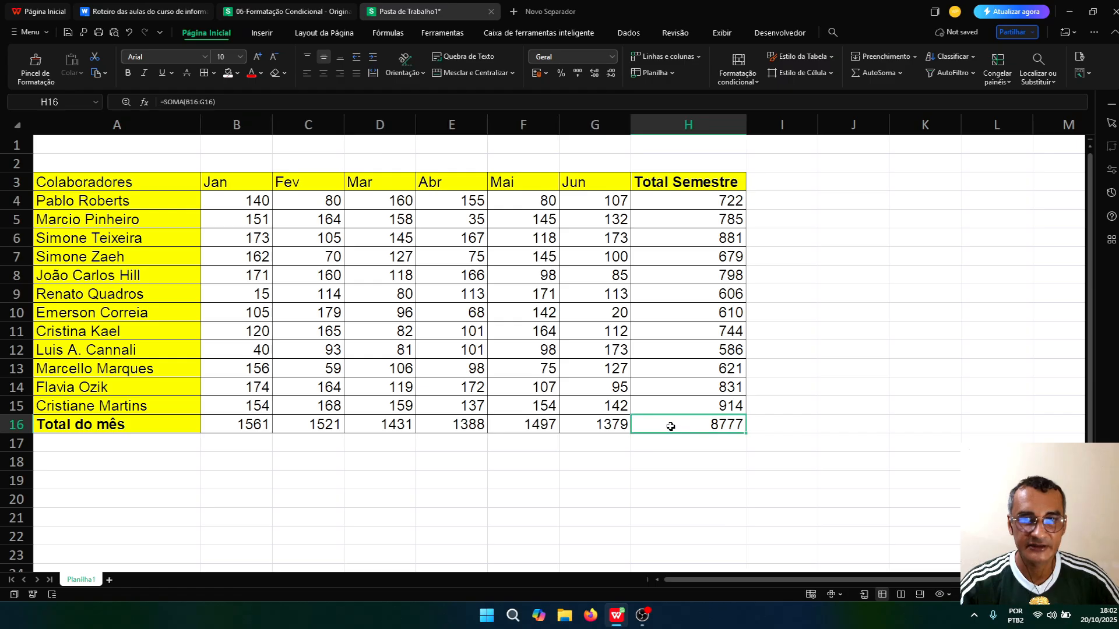
{"action": "left_click", "coordinate": [620, 426]}
{"action": "left_click", "coordinate": [544, 425]}
{"action": "double_click", "coordinate": [633, 430]}
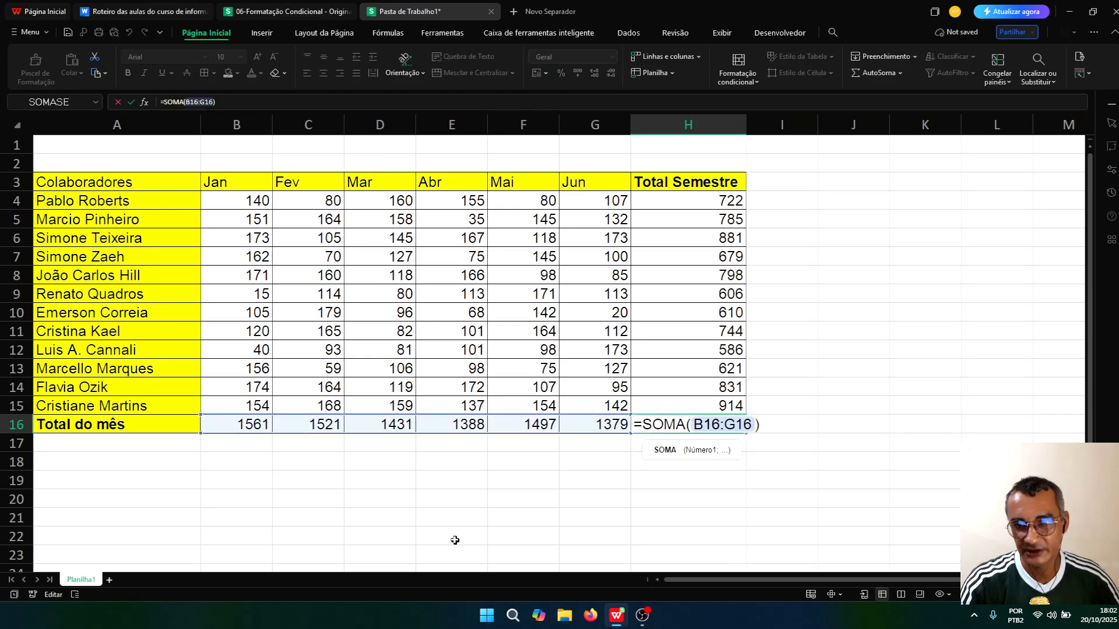
{"action": "key", "text": "Return"}
Step: Clear the monthly totals in B16:G16 and the semester totals in H4:H16
{"action": "left_click_drag", "start_coordinate": [263, 425], "coordinate": [580, 426]}
{"action": "key", "text": "Delete"}
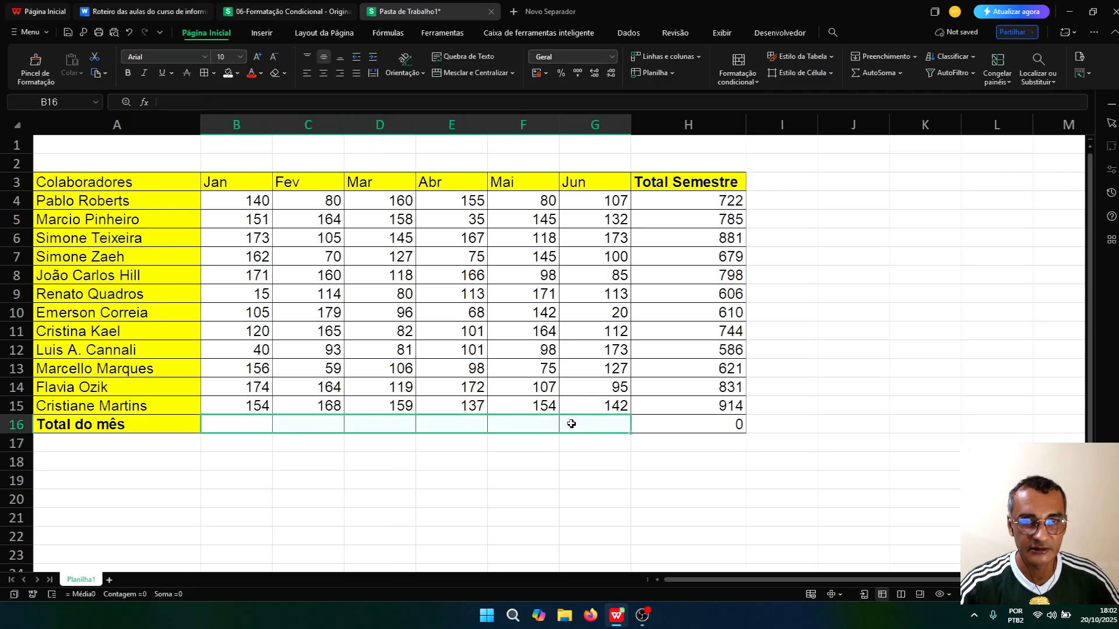
{"action": "left_click", "coordinate": [604, 426]}
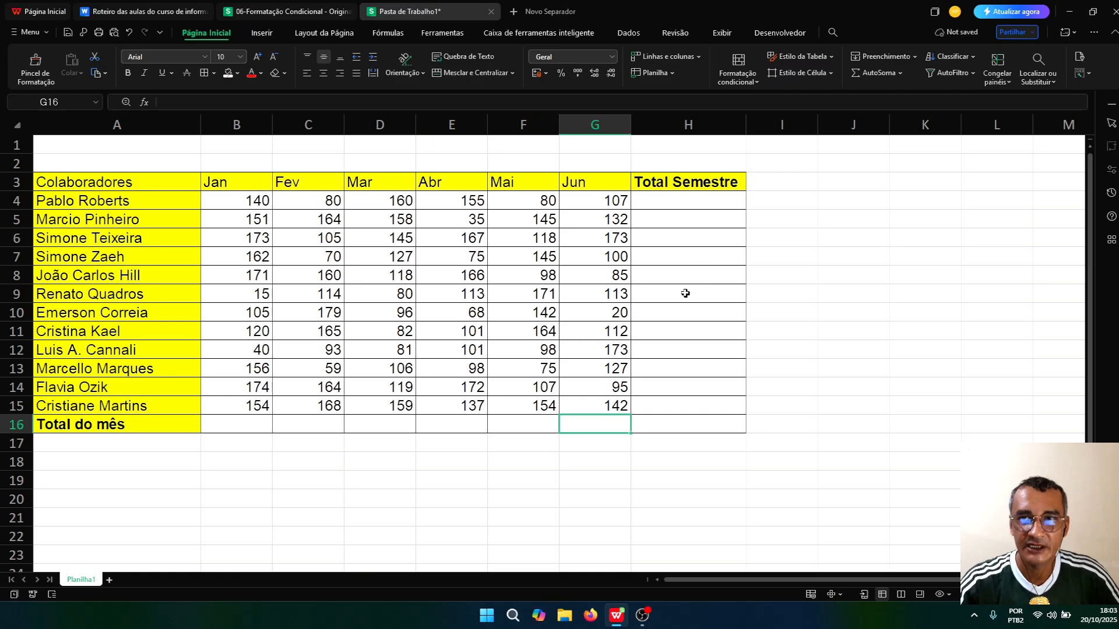
Step: Total the first employee's semester in H4 with AutoSoma over B4:G4
{"action": "left_click", "coordinate": [683, 201]}
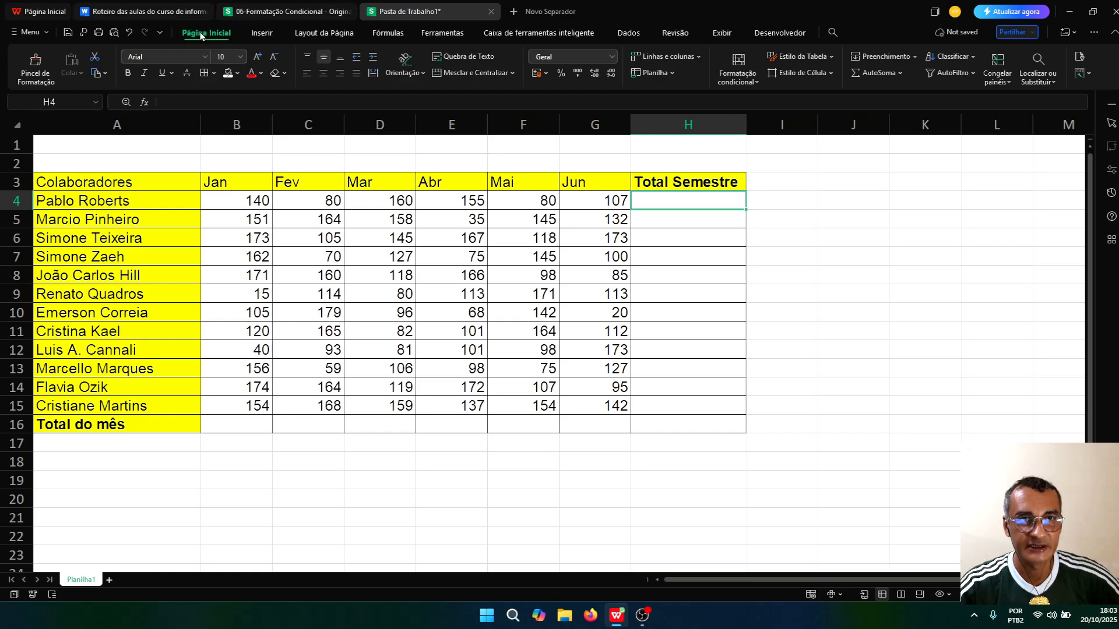
{"action": "left_click", "coordinate": [901, 74]}
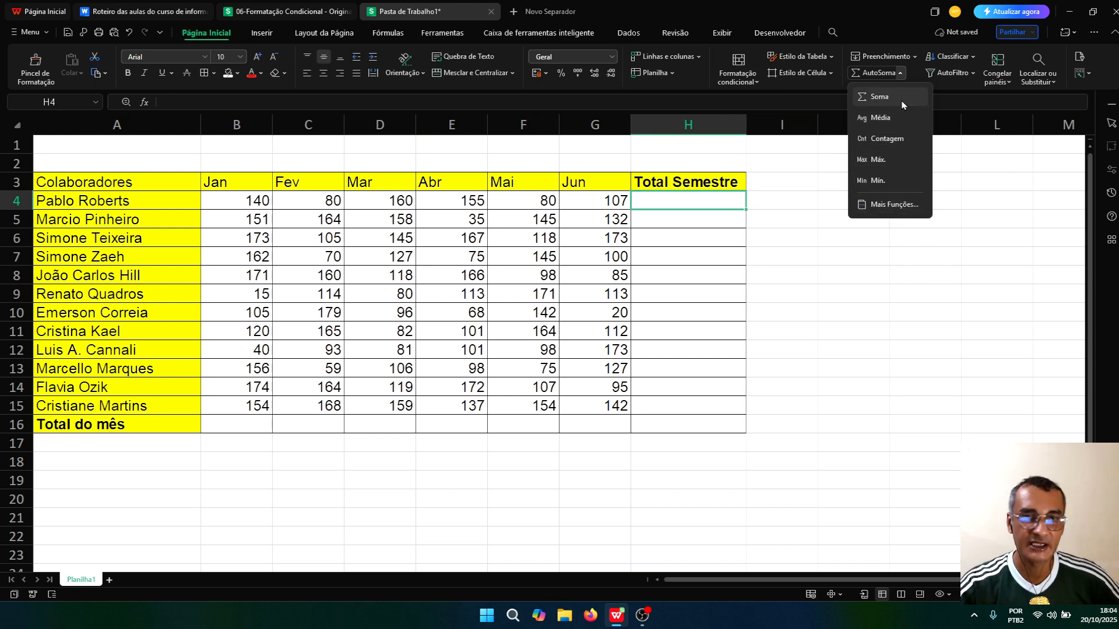
{"action": "left_click", "coordinate": [691, 203]}
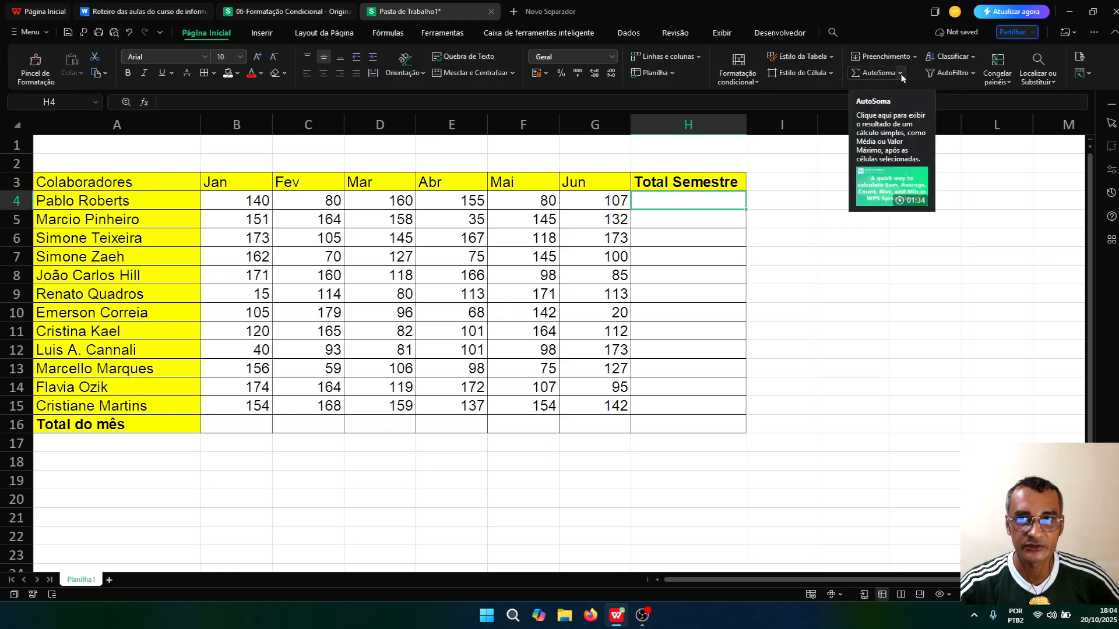
{"action": "left_click", "coordinate": [867, 76]}
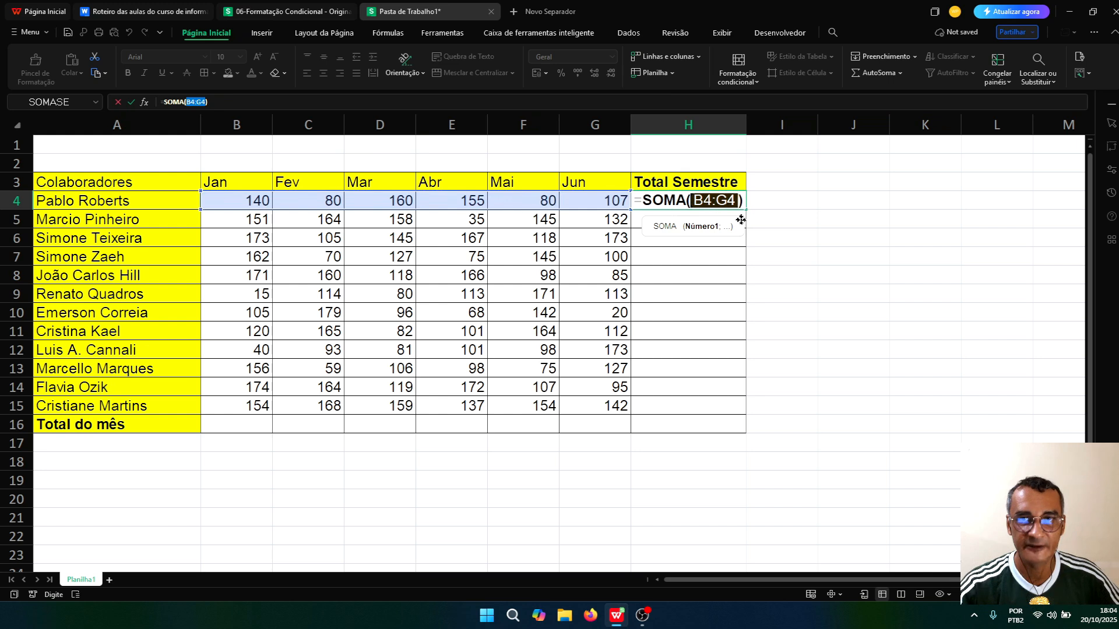
{"action": "key", "text": "Return"}
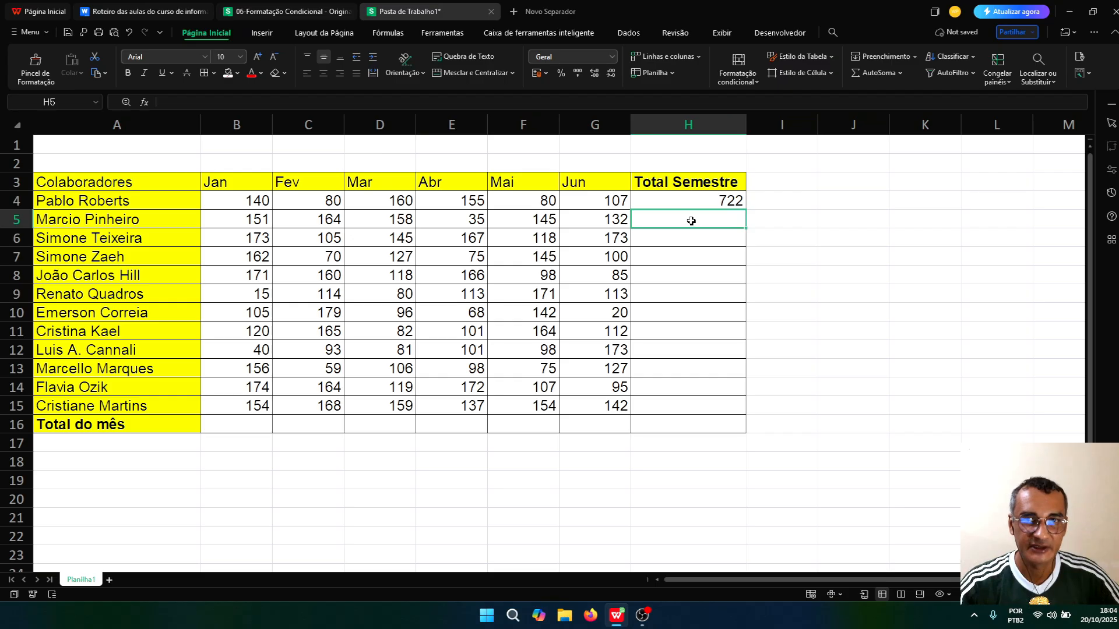
Step: Total the second employee's semester in H5 with AutoSoma, changing the suggested range to B5:G5
{"action": "left_click", "coordinate": [870, 75]}
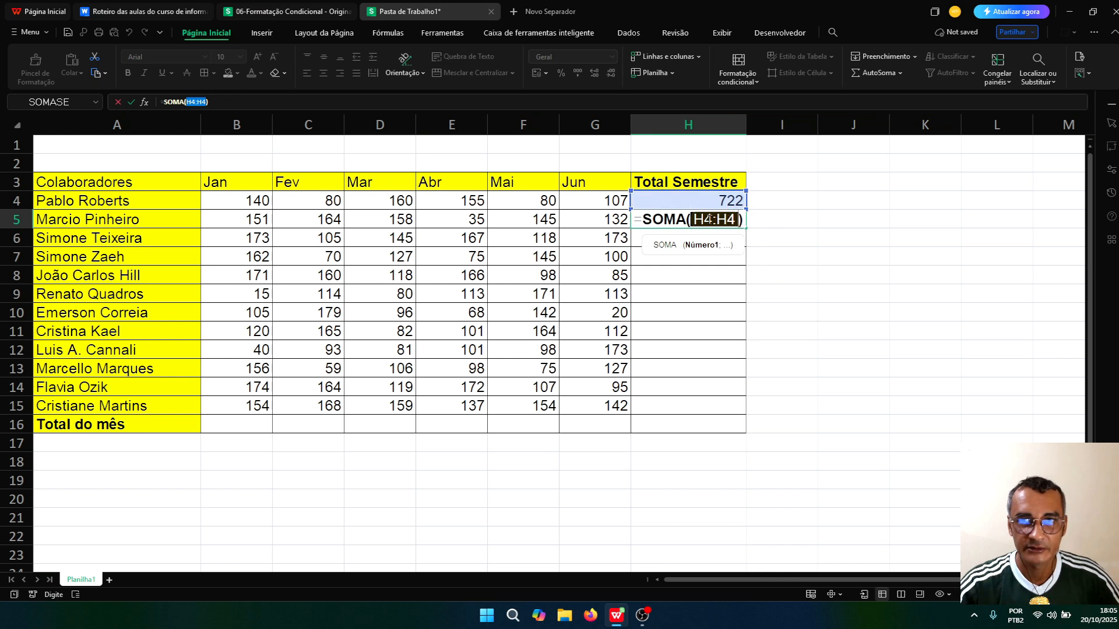
{"action": "left_click_drag", "start_coordinate": [245, 225], "coordinate": [575, 219]}
{"action": "key", "text": "Return"}
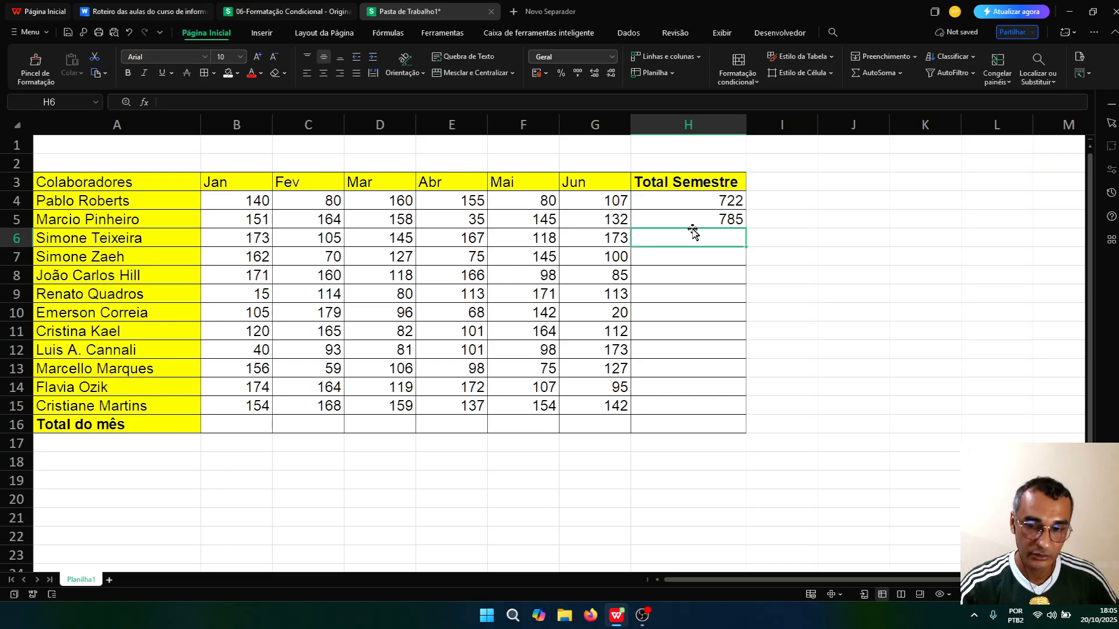
Step: Clear the semester totals in H5 and H4
{"action": "key", "text": "Up"}
{"action": "key", "text": "Delete"}
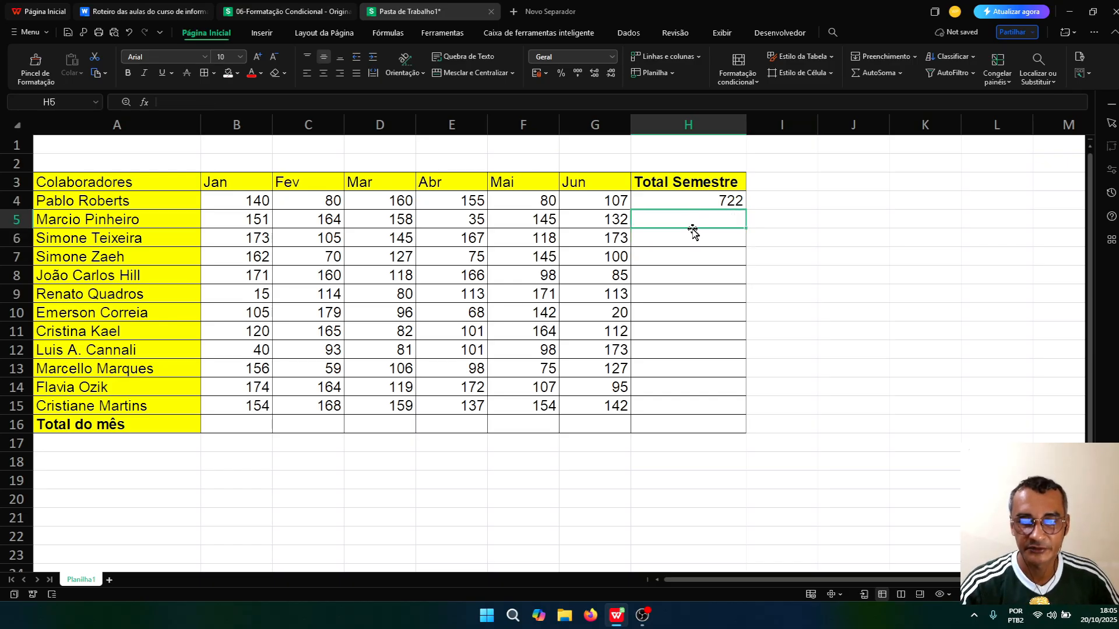
{"action": "key", "text": "Up"}
{"action": "key", "text": "Delete"}
{"action": "left_click", "coordinate": [692, 228]}
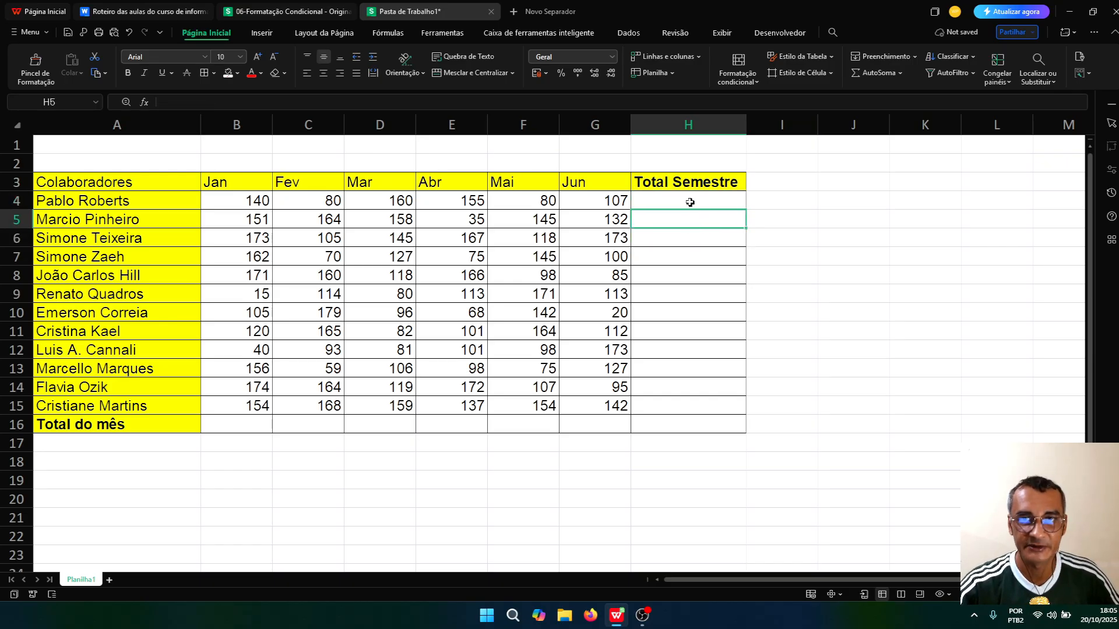
Step: Total B4:G4 in H4 with AutoSoma and fill the formula down to the last employee in H15
{"action": "left_click", "coordinate": [690, 201]}
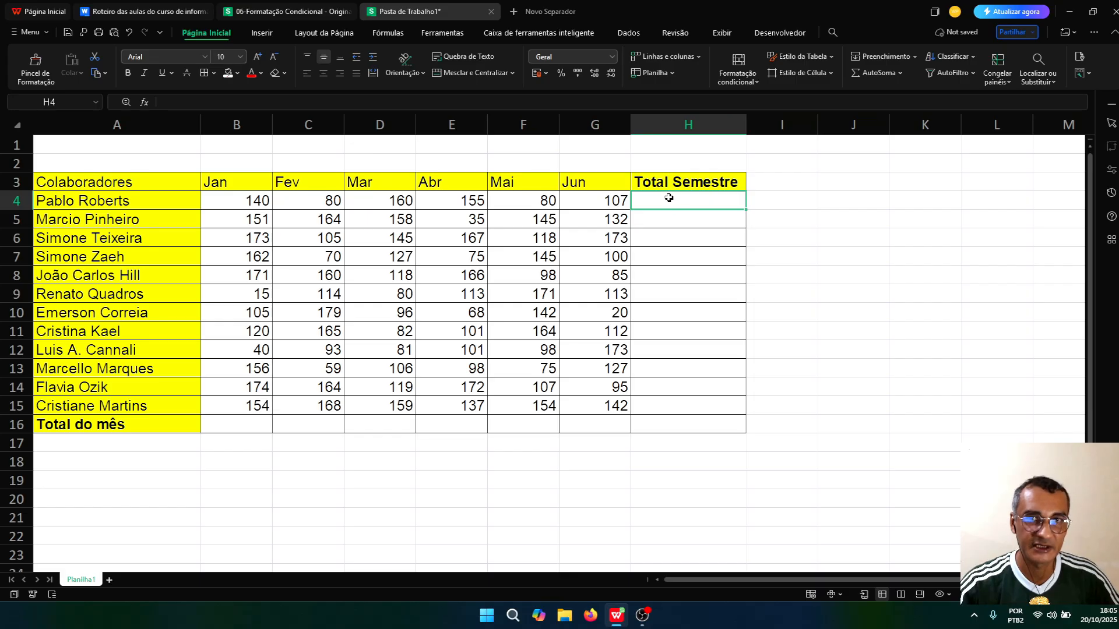
{"action": "left_click", "coordinate": [870, 75]}
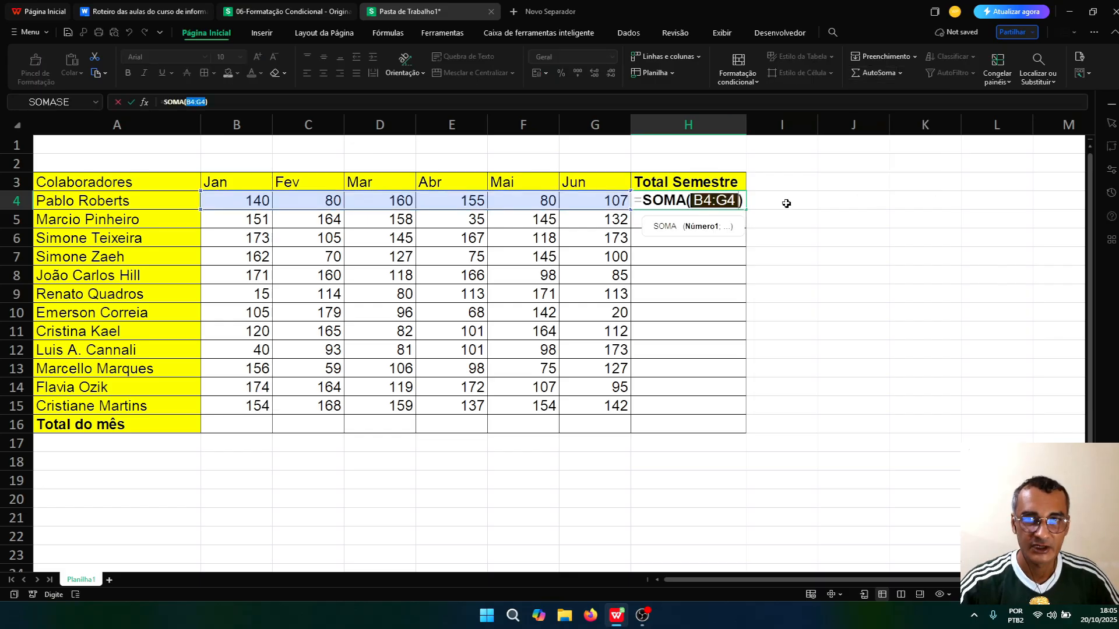
{"action": "key", "text": "Return"}
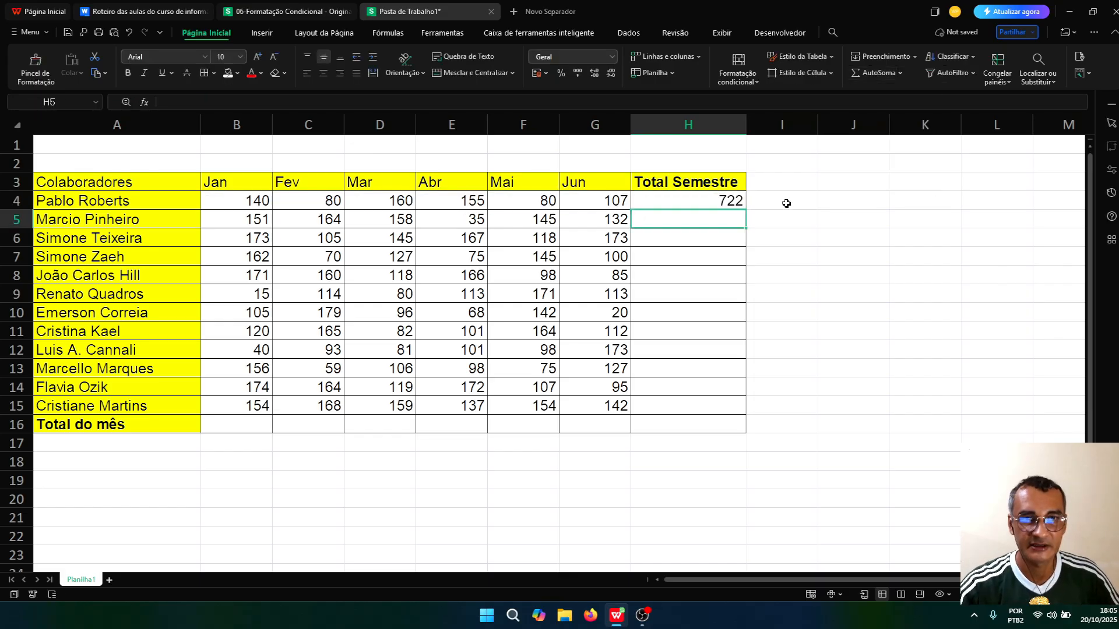
{"action": "left_click", "coordinate": [723, 202]}
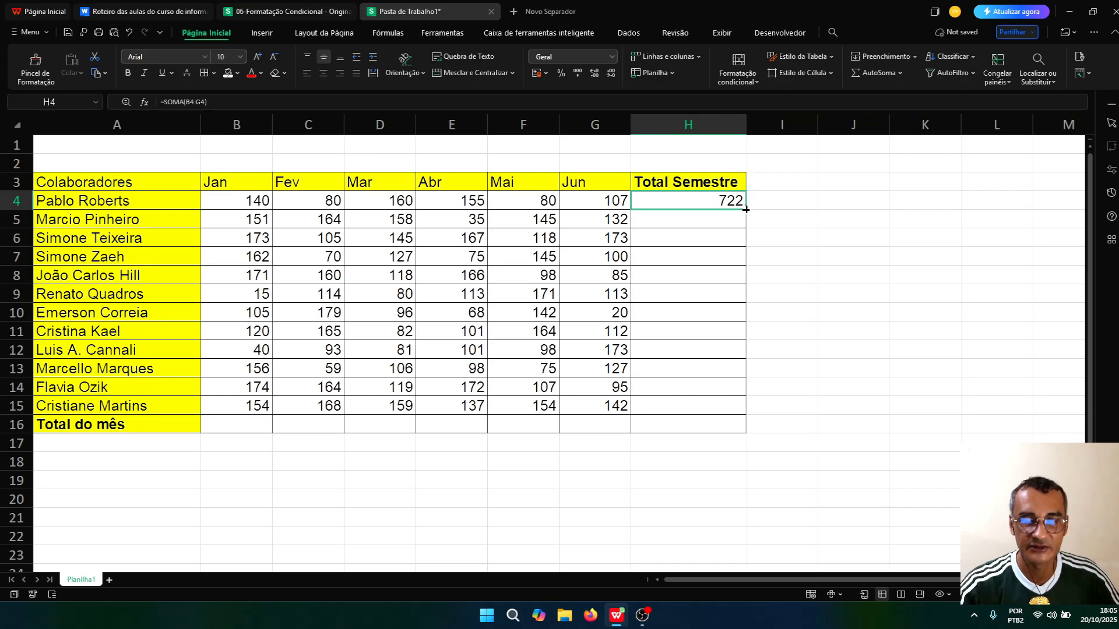
{"action": "left_click_drag", "start_coordinate": [746, 209], "coordinate": [750, 419]}
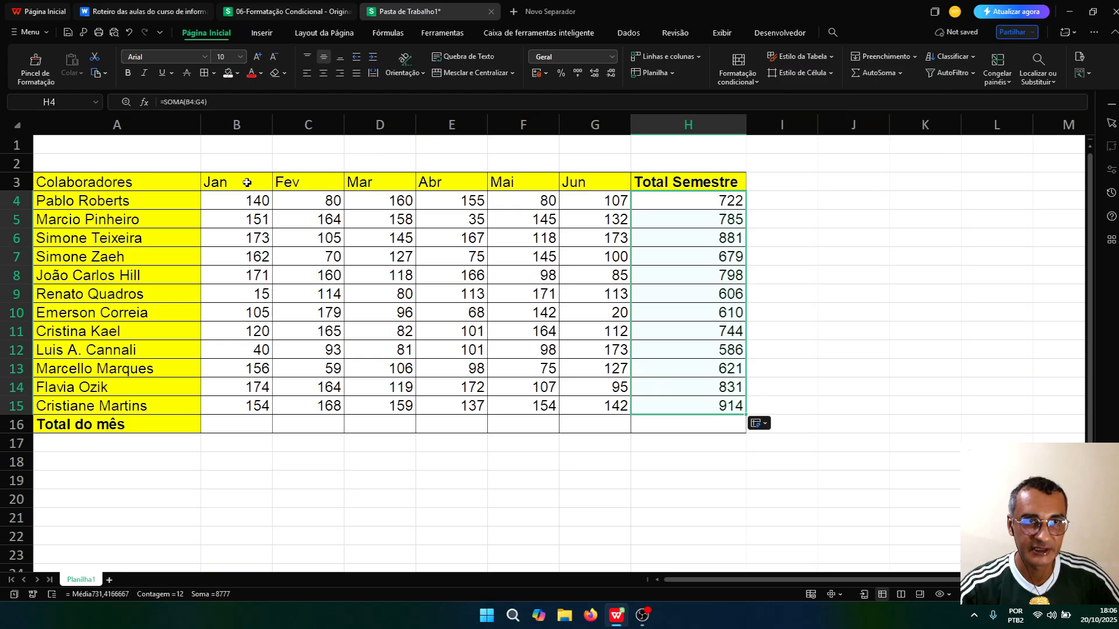
Step: Total January in B16 with AutoSoma over B4:B15
{"action": "left_click", "coordinate": [238, 427]}
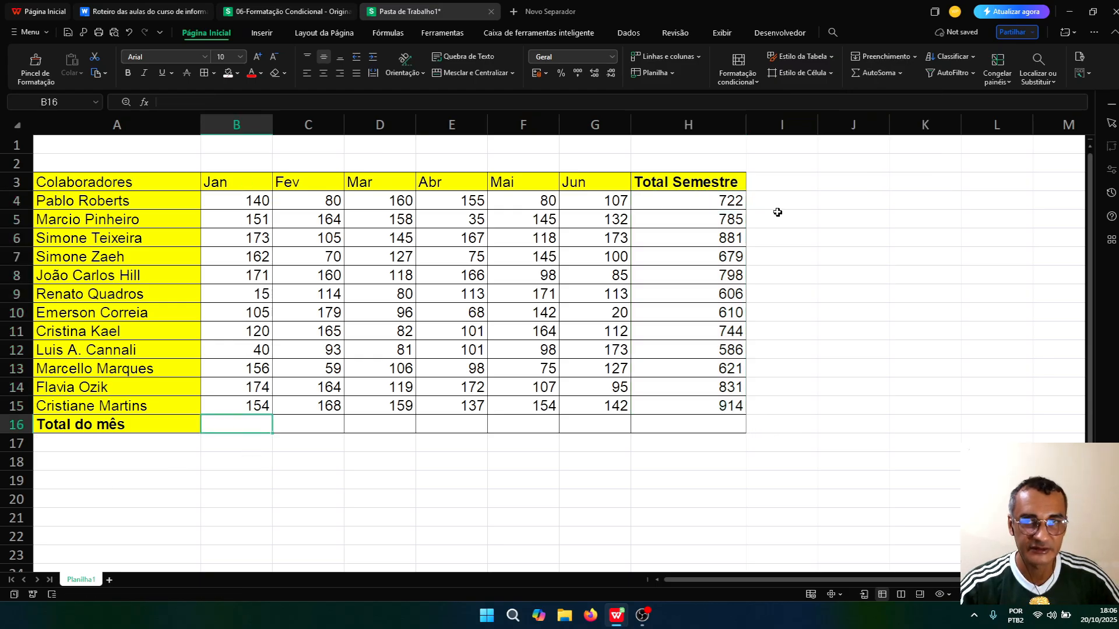
{"action": "left_click", "coordinate": [873, 75]}
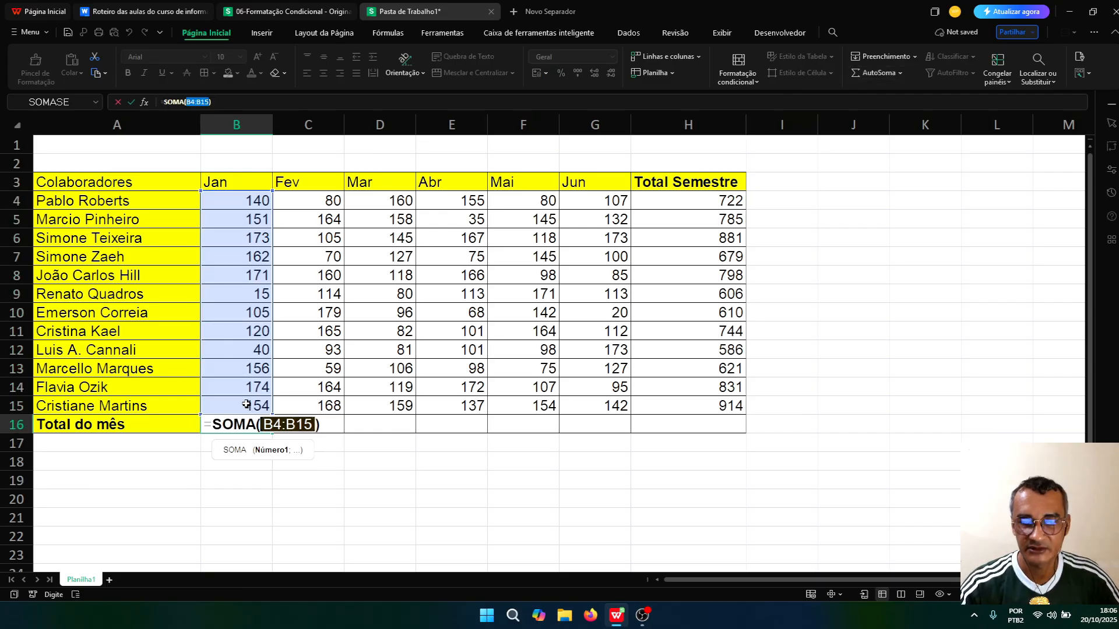
{"action": "key", "text": "Tab"}
Step: Total February in C16 with AutoSoma over C4:C15 and fill the formula across to June in G16
{"action": "key", "text": "alt+equal"}
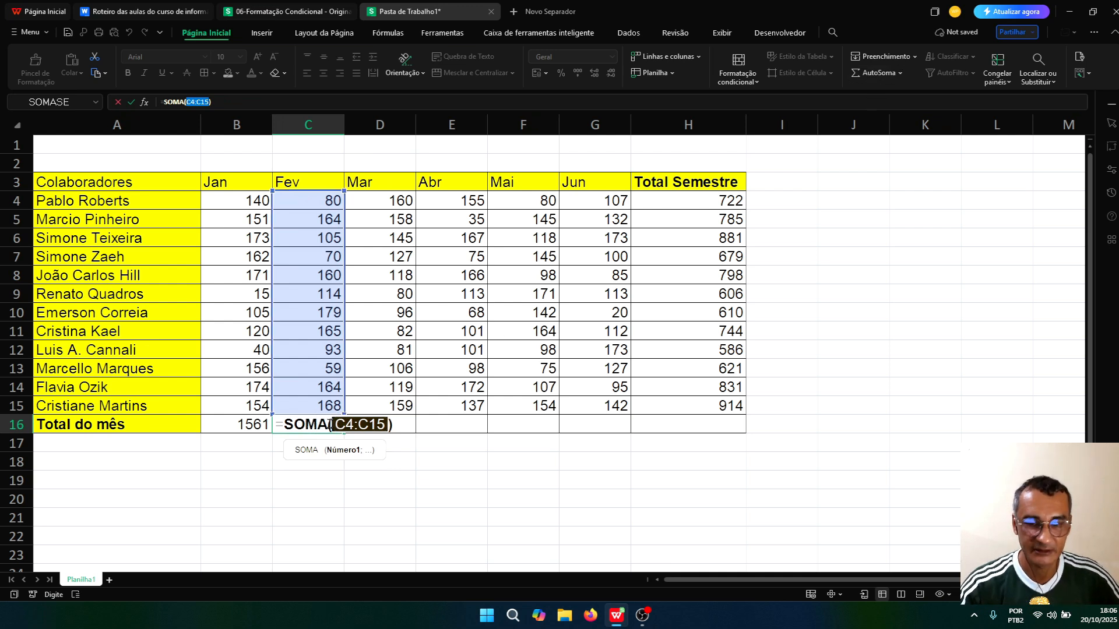
{"action": "key", "text": "Return"}
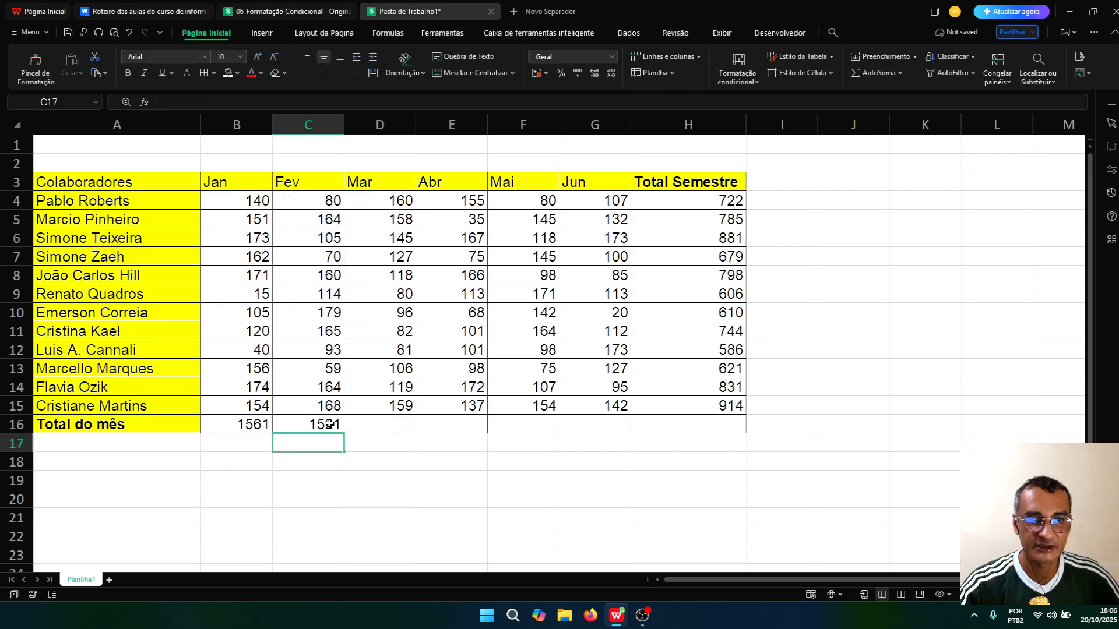
{"action": "left_click", "coordinate": [329, 424]}
{"action": "left_click_drag", "start_coordinate": [343, 433], "coordinate": [619, 432]}
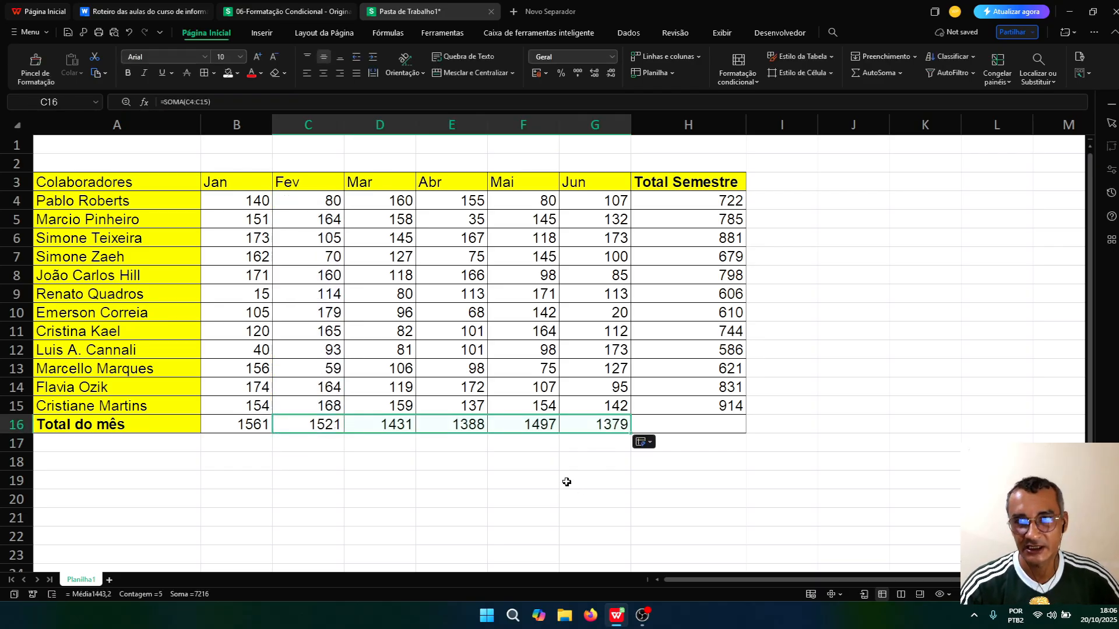
{"action": "left_click", "coordinate": [395, 462]}
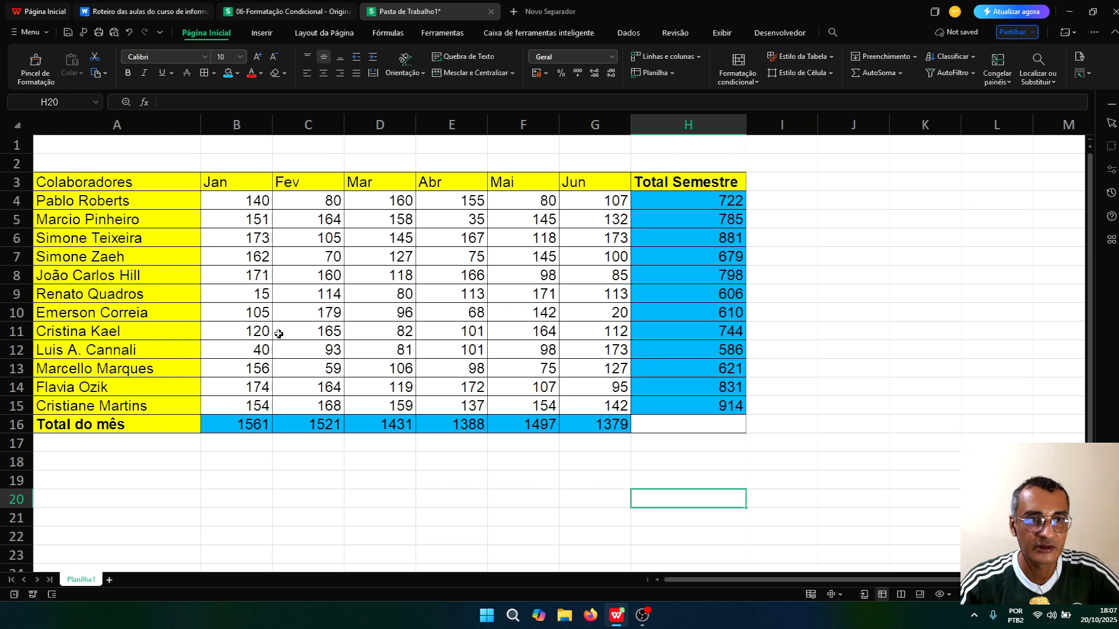
Step: Examine the April and January total formulas in E16 and B16 and the semester total formula in H9
{"action": "left_click", "coordinate": [125, 312]}
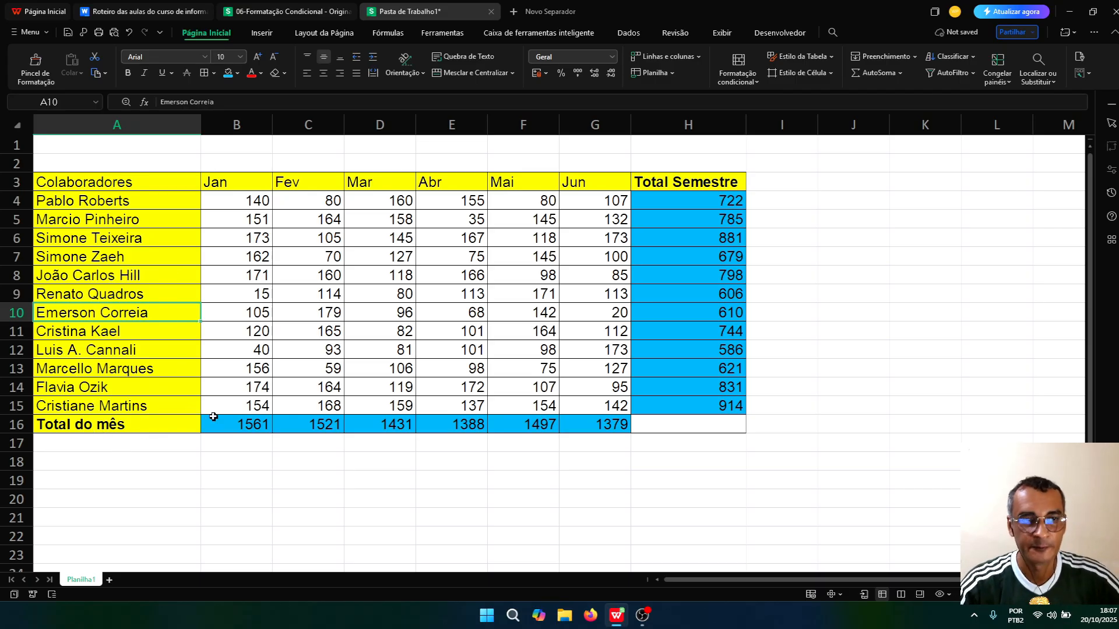
{"action": "left_click", "coordinate": [447, 427]}
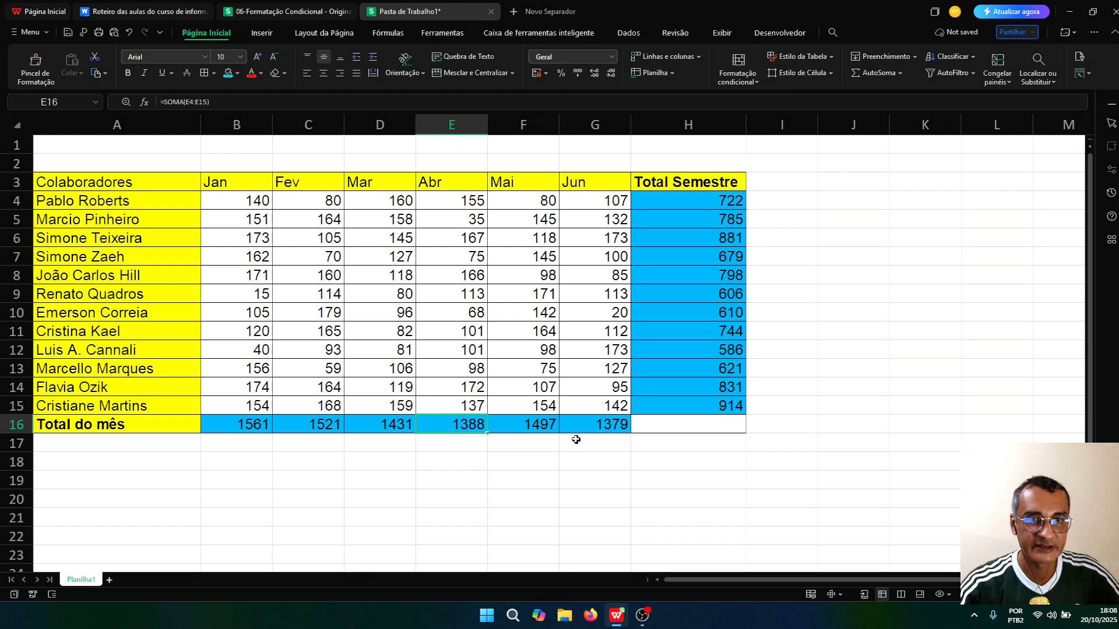
{"action": "left_click", "coordinate": [170, 368]}
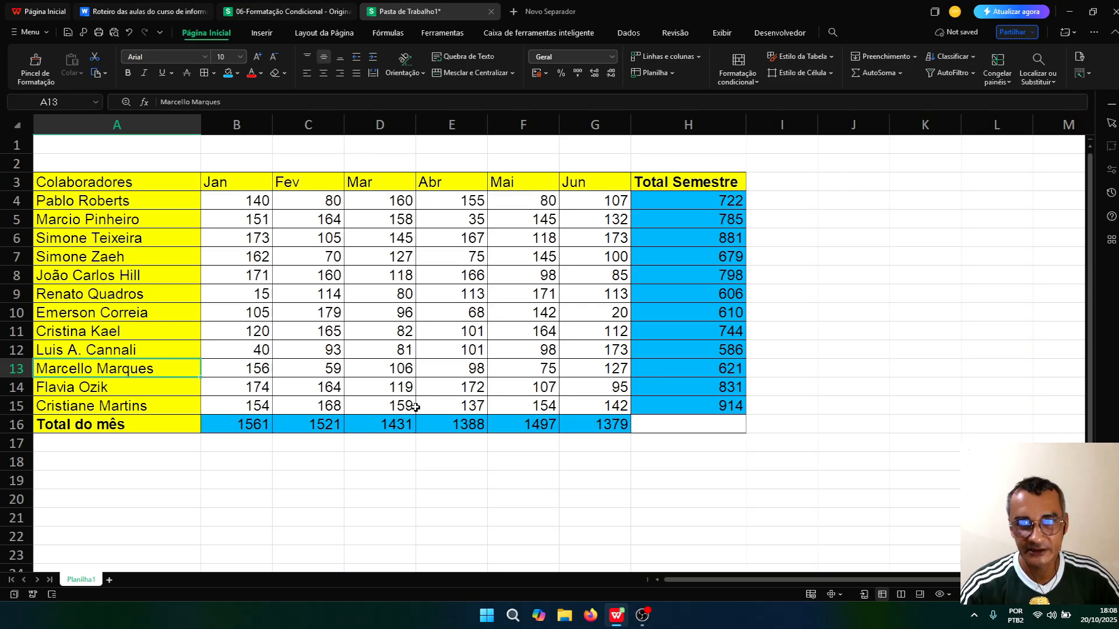
{"action": "left_click", "coordinate": [259, 430]}
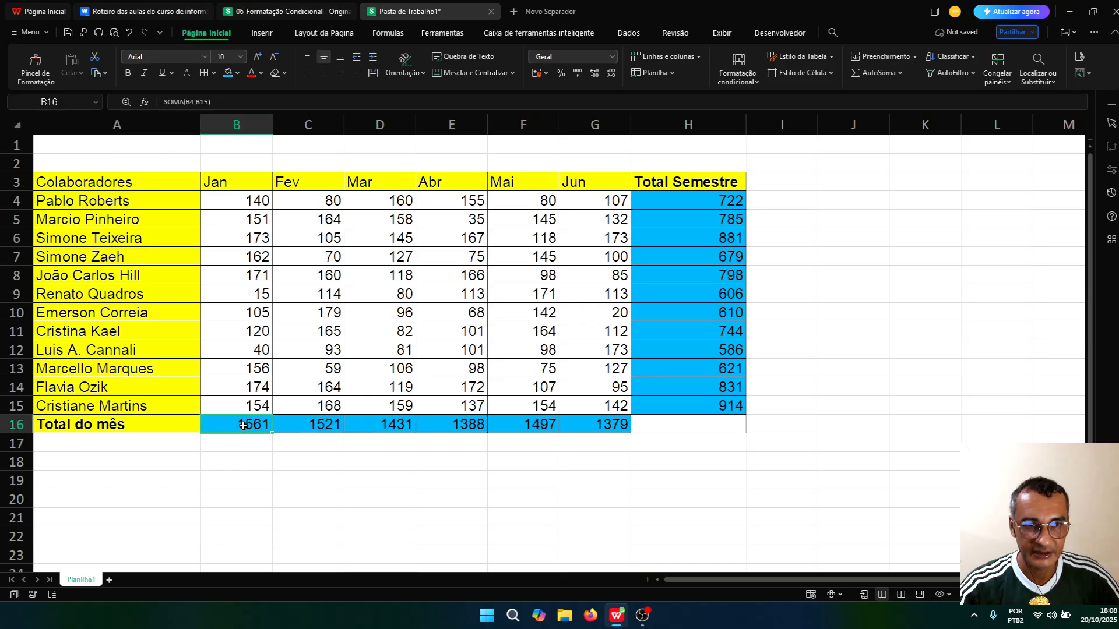
{"action": "left_click", "coordinate": [665, 298]}
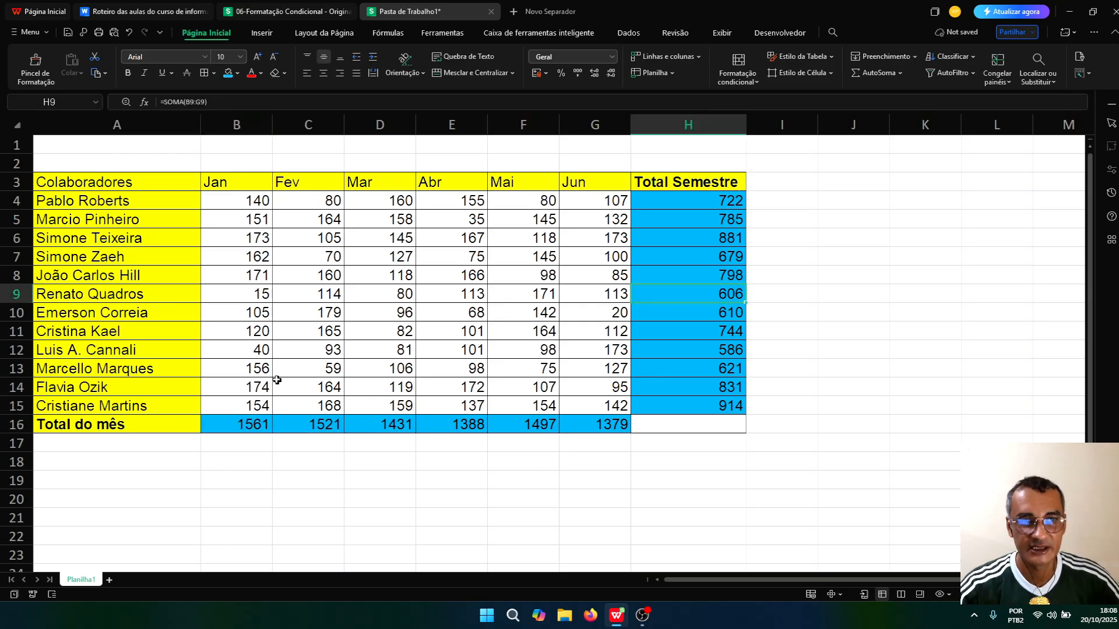
Step: Examine the names and monthly values in rows 10 and 11 to locate where a new employee row would go
{"action": "left_click", "coordinate": [50, 331]}
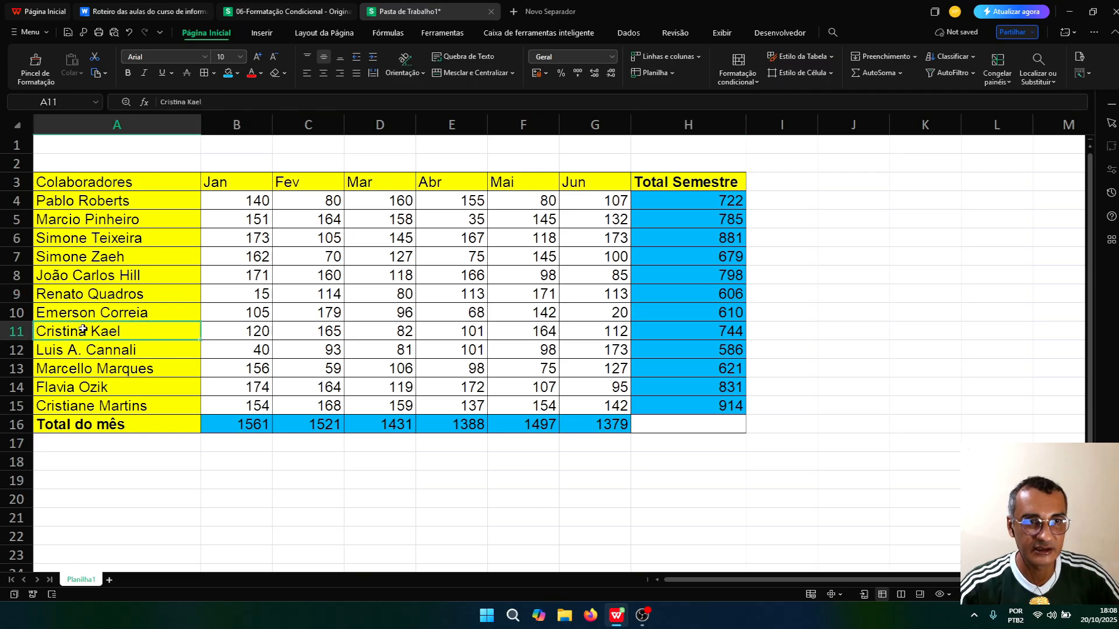
{"action": "left_click", "coordinate": [65, 315]}
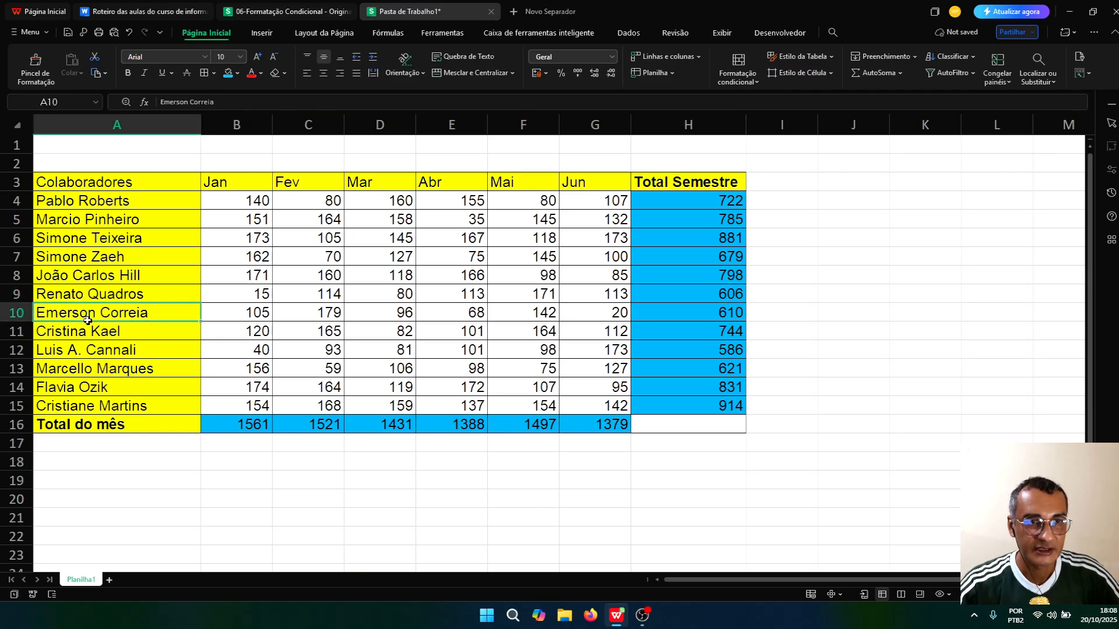
{"action": "left_click", "coordinate": [120, 332]}
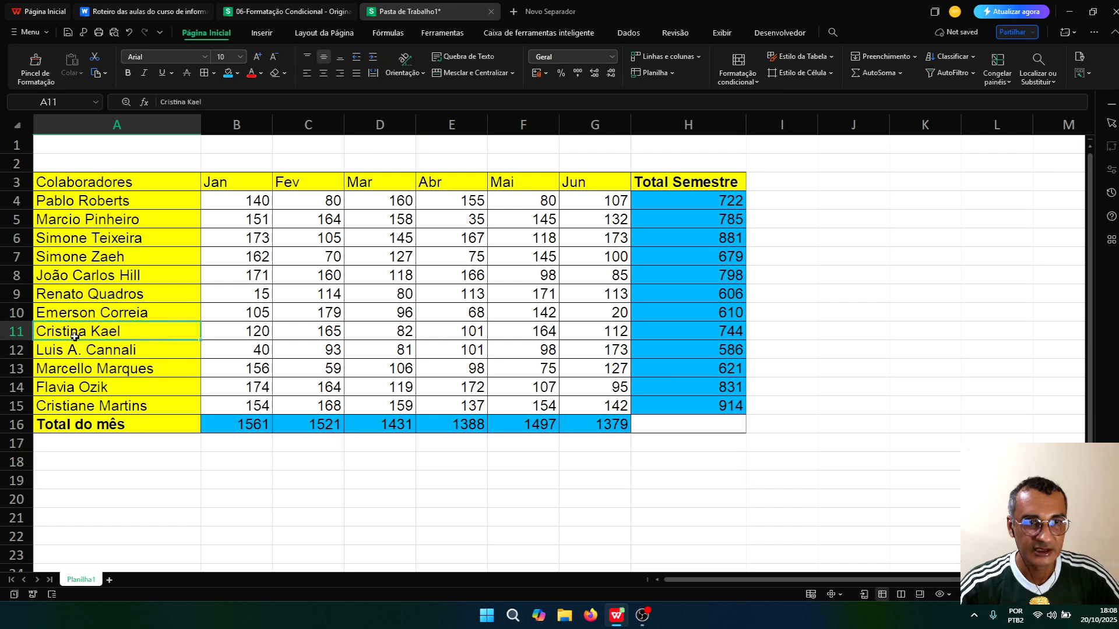
{"action": "left_click", "coordinate": [216, 333]}
{"action": "left_click", "coordinate": [289, 335]}
{"action": "left_click", "coordinate": [352, 336]}
{"action": "left_click", "coordinate": [444, 334]}
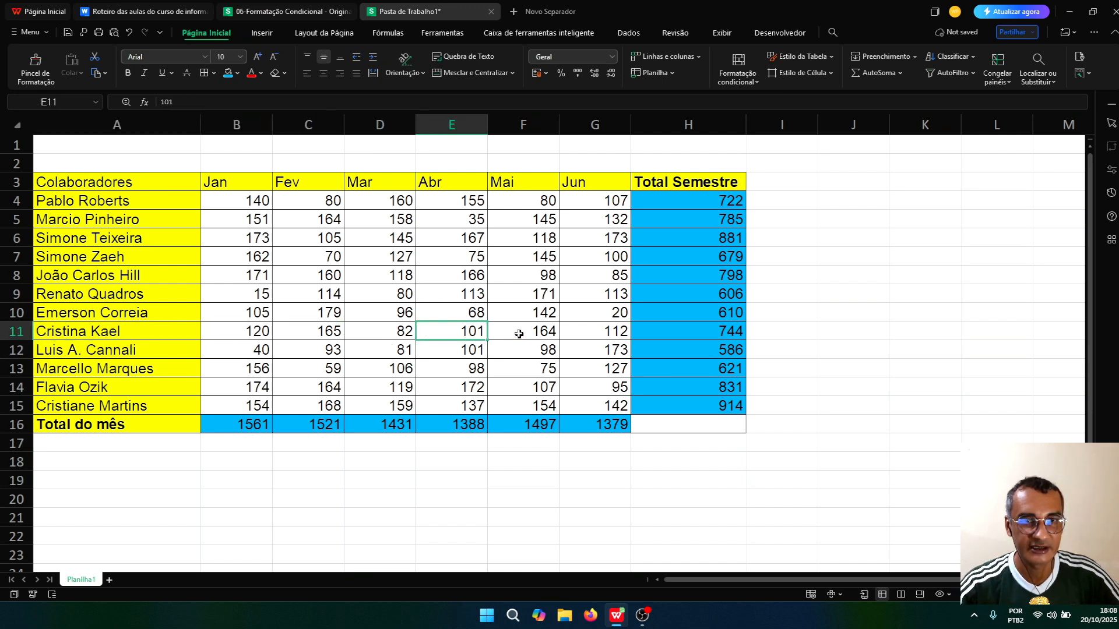
{"action": "left_click", "coordinate": [525, 334]}
{"action": "left_click", "coordinate": [609, 333]}
{"action": "left_click", "coordinate": [260, 334]}
{"action": "left_click", "coordinate": [178, 345]}
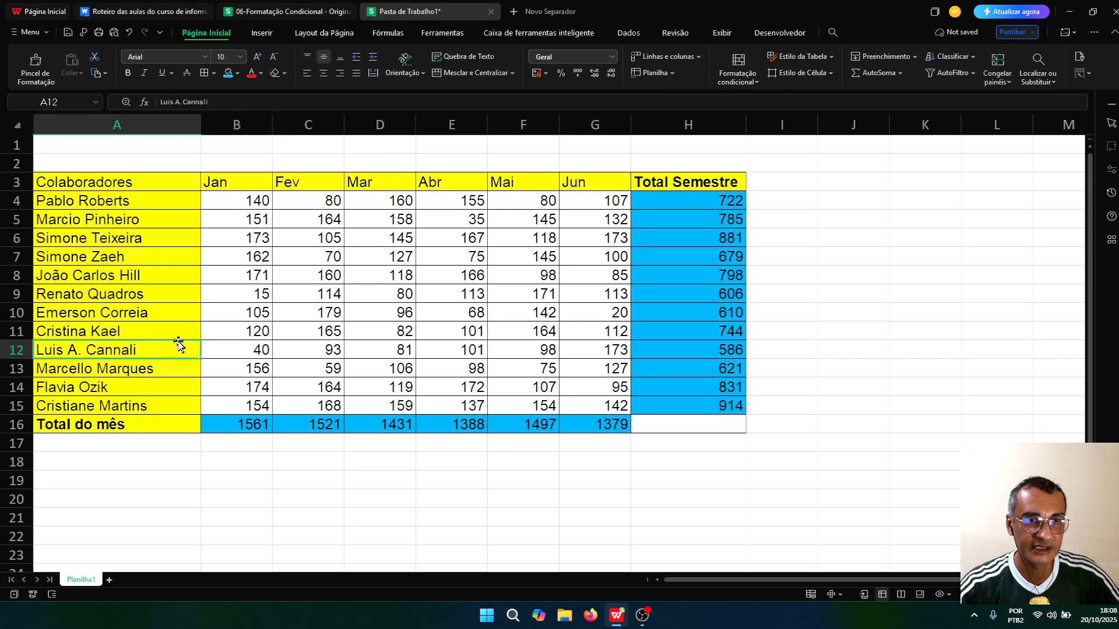
{"action": "left_click", "coordinate": [188, 331]}
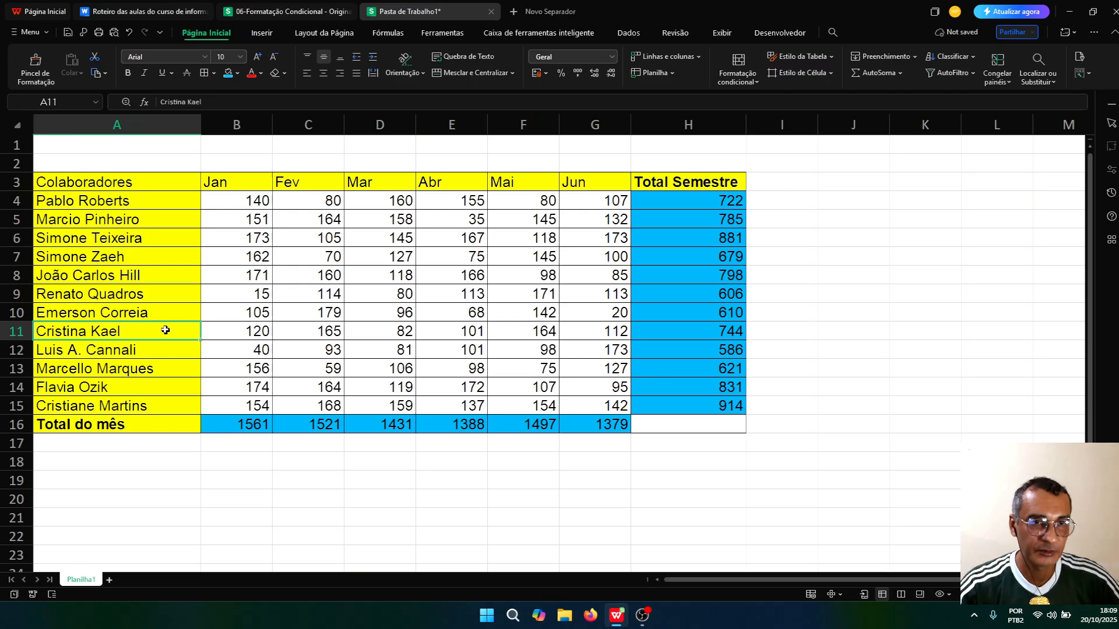
{"action": "left_click", "coordinate": [163, 313]}
{"action": "left_click", "coordinate": [291, 318]}
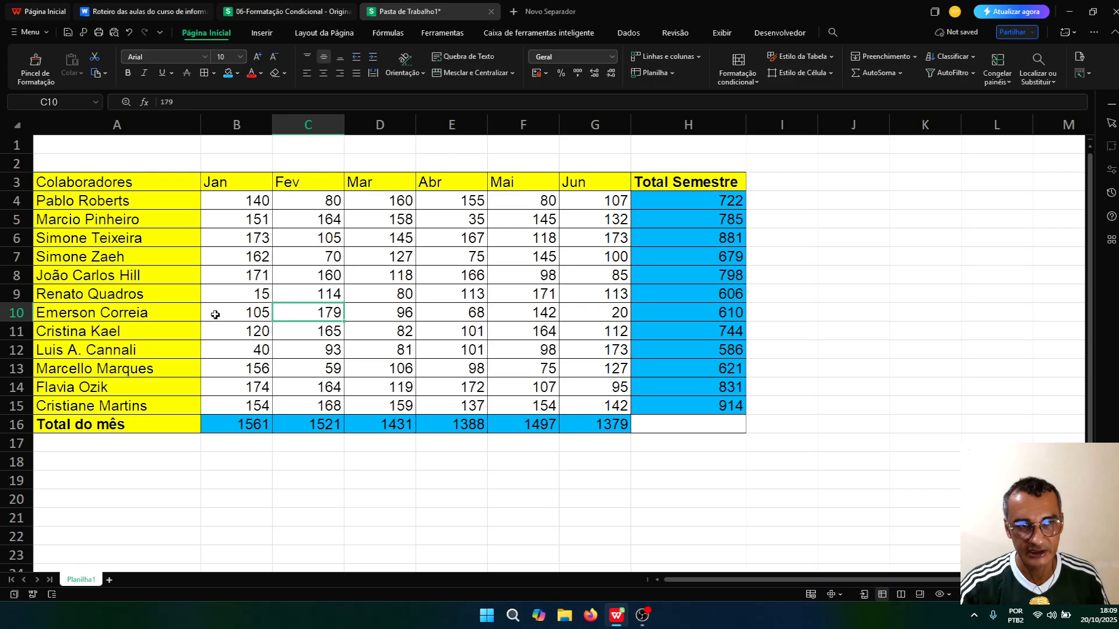
Step: Insert one row above the employee in row 11 and undo the insertion
{"action": "left_click", "coordinate": [109, 332]}
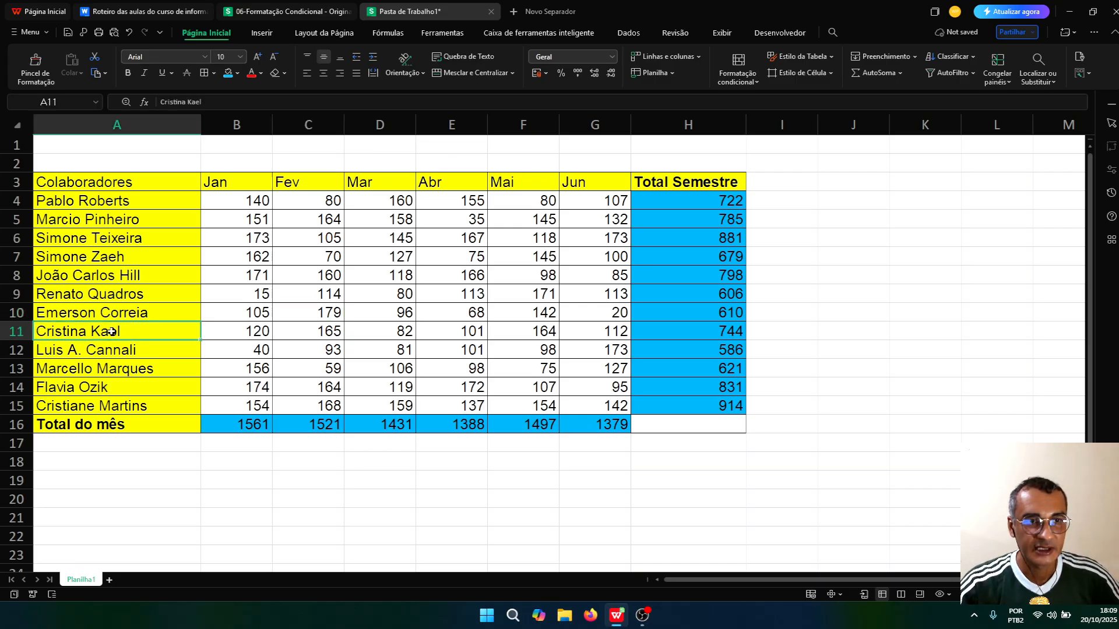
{"action": "right_click", "coordinate": [146, 333]}
{"action": "mouse_move", "coordinate": [219, 63]}
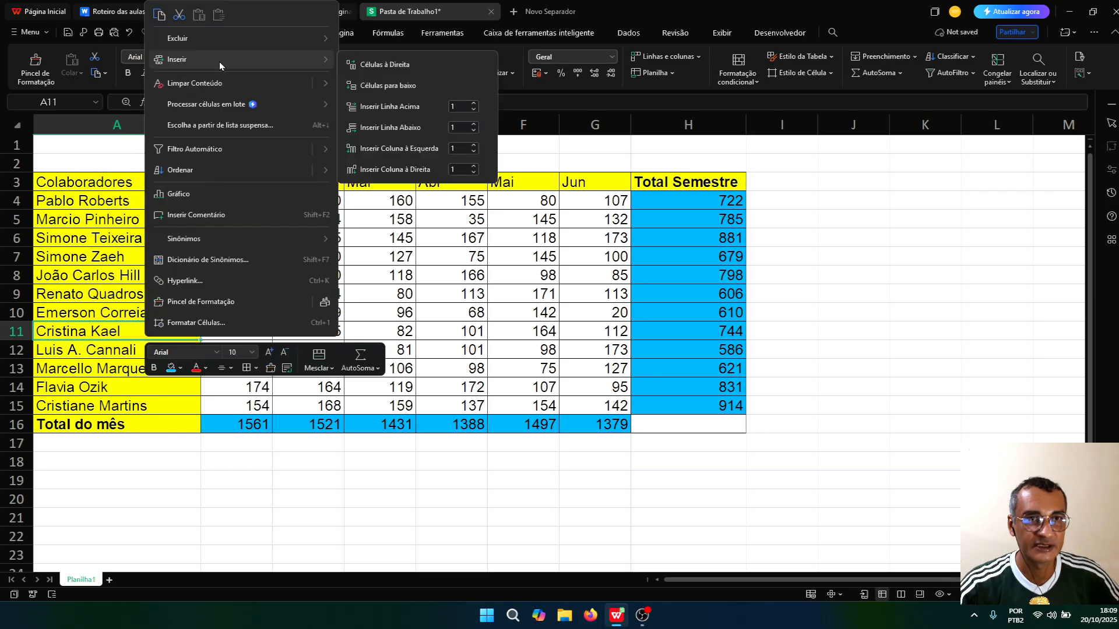
{"action": "left_click", "coordinate": [414, 111]}
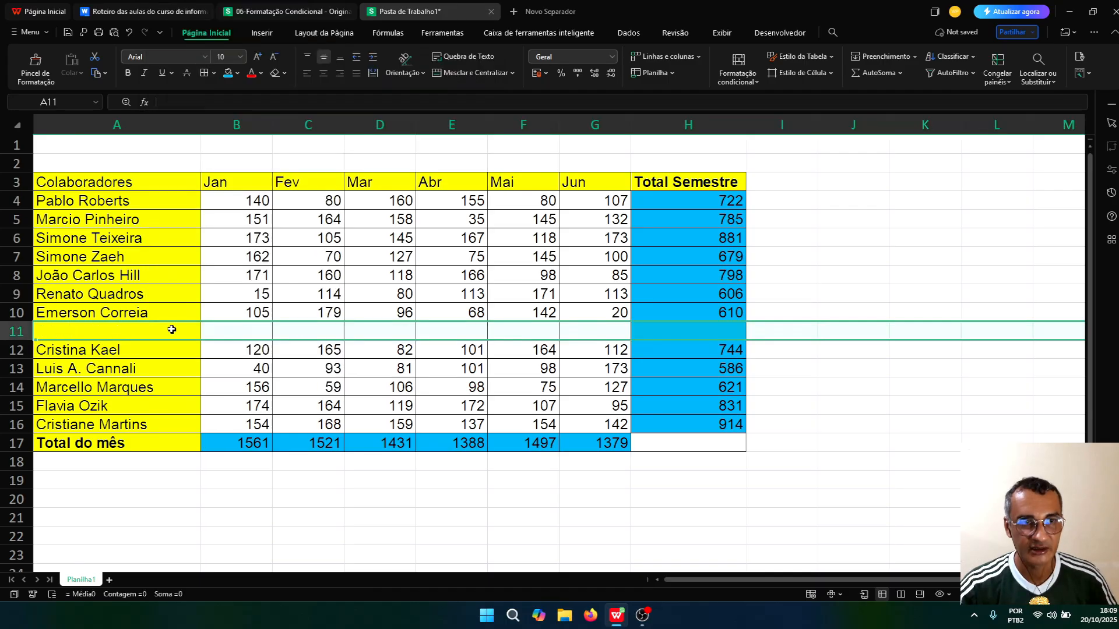
{"action": "key", "text": "ctrl+z"}
Step: Insert one row below the employee in row 10, undo the insertion, and reselect A10
{"action": "left_click", "coordinate": [145, 312]}
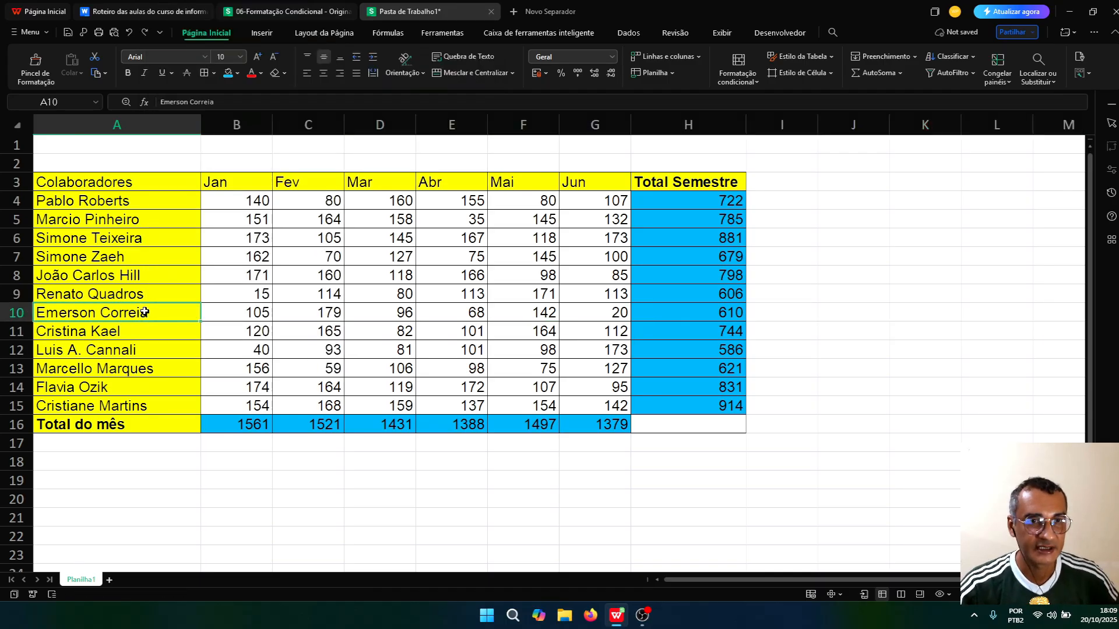
{"action": "right_click", "coordinate": [144, 313]}
{"action": "mouse_move", "coordinate": [251, 54]}
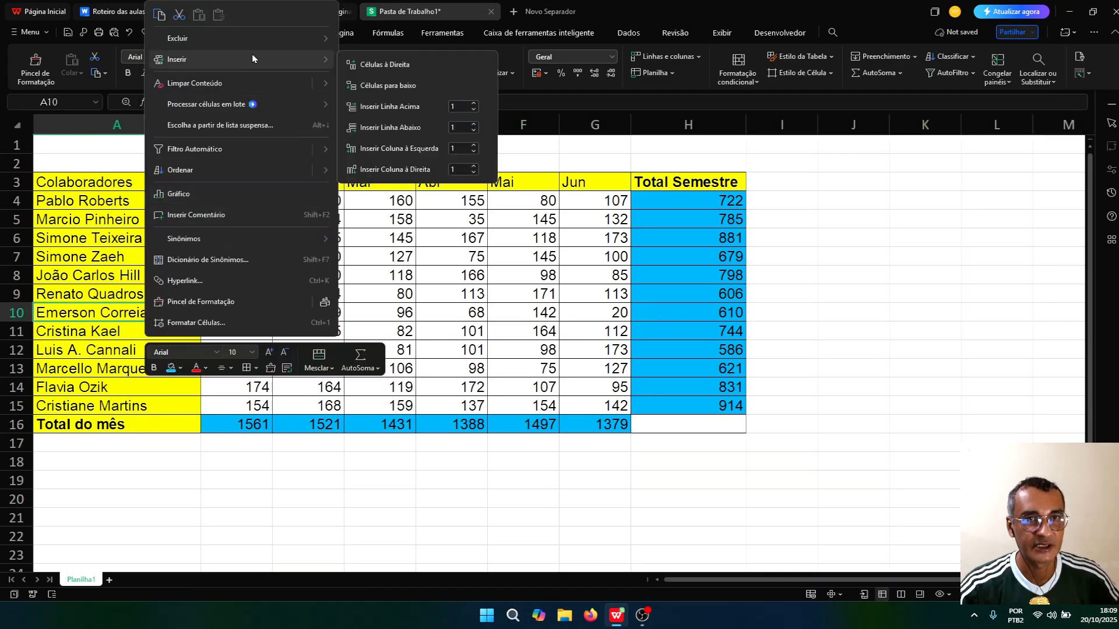
{"action": "left_click", "coordinate": [414, 128]}
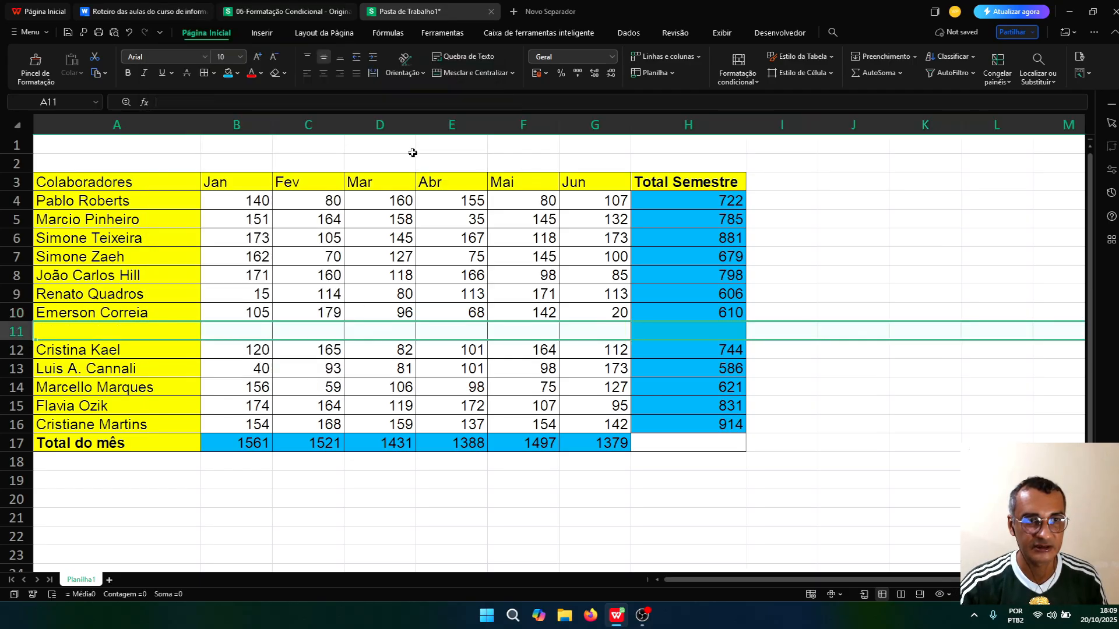
{"action": "key", "text": "ctrl+z"}
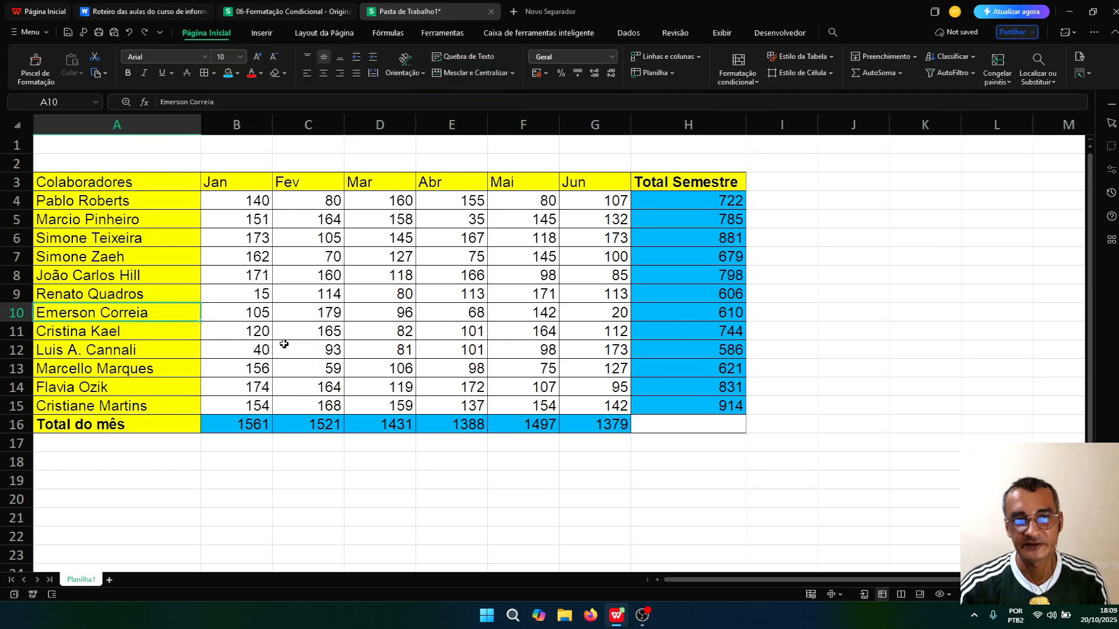
{"action": "left_click", "coordinate": [222, 318]}
{"action": "left_click", "coordinate": [191, 314]}
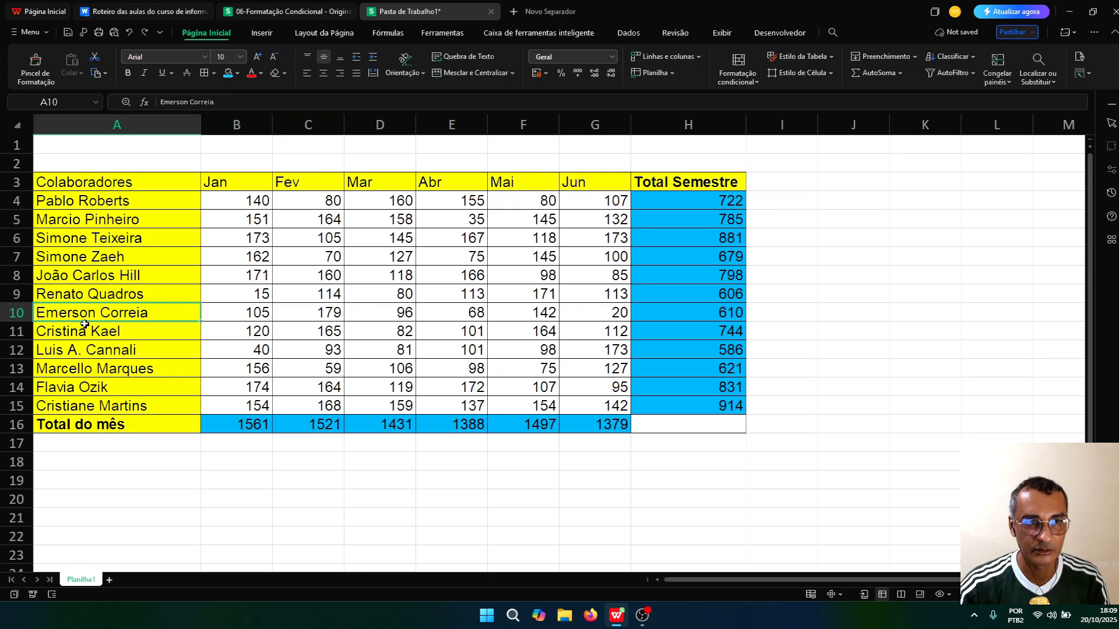
Step: Insert one row above the employee in row 11 and enter the new employee's name in A11
{"action": "right_click", "coordinate": [14, 313]}
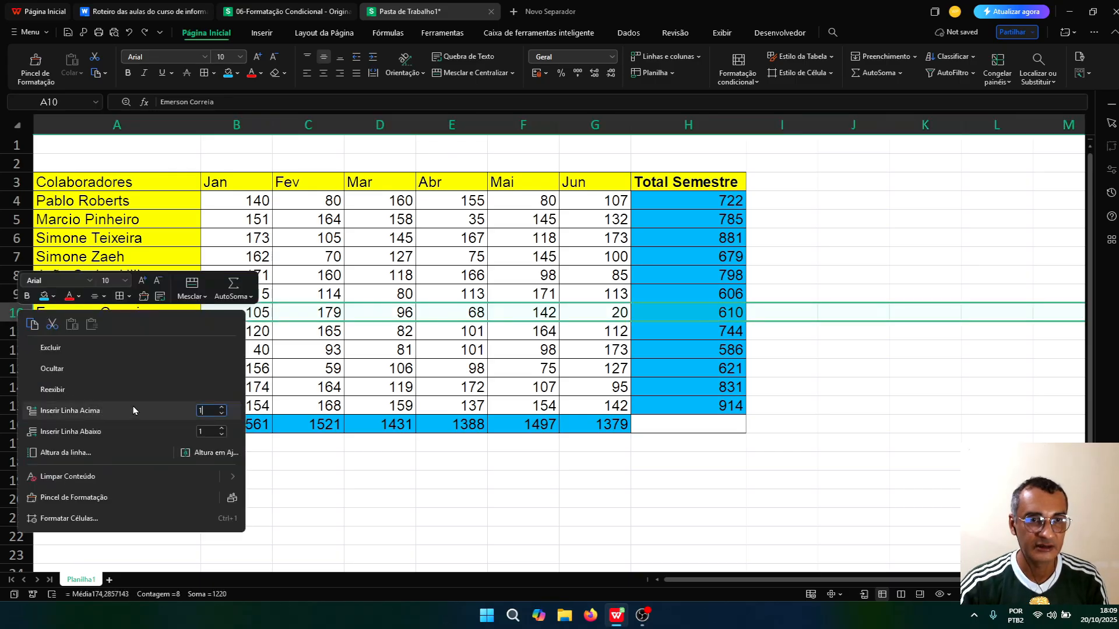
{"action": "left_click", "coordinate": [308, 312]}
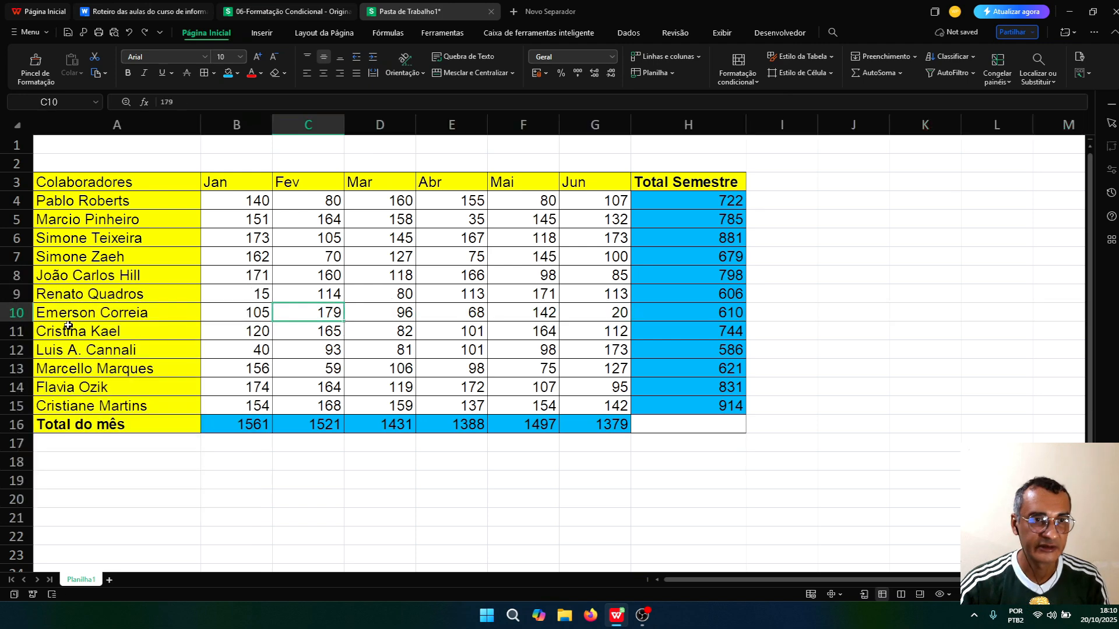
{"action": "right_click", "coordinate": [19, 331]}
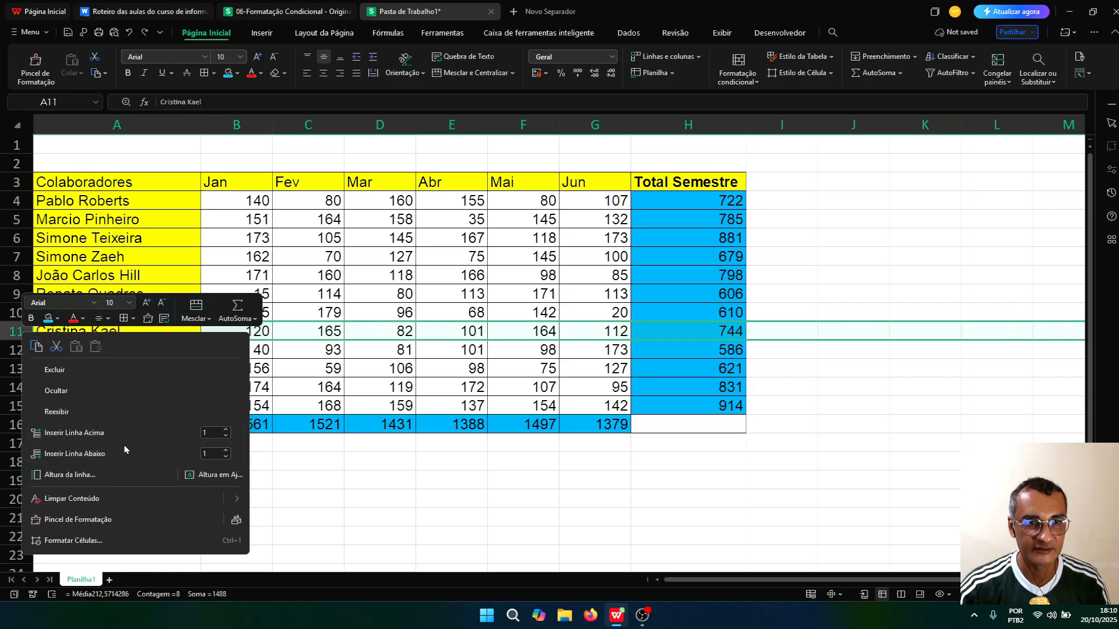
{"action": "left_click", "coordinate": [74, 433]}
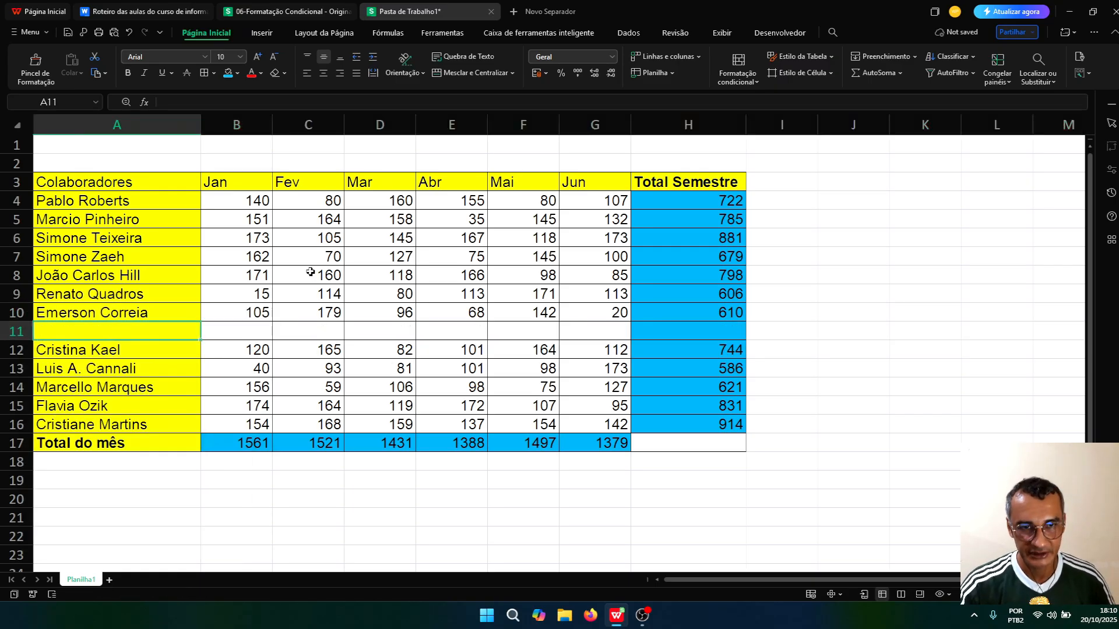
{"action": "type", "text": "zé ninguém"}
{"action": "key", "text": "Tab"}
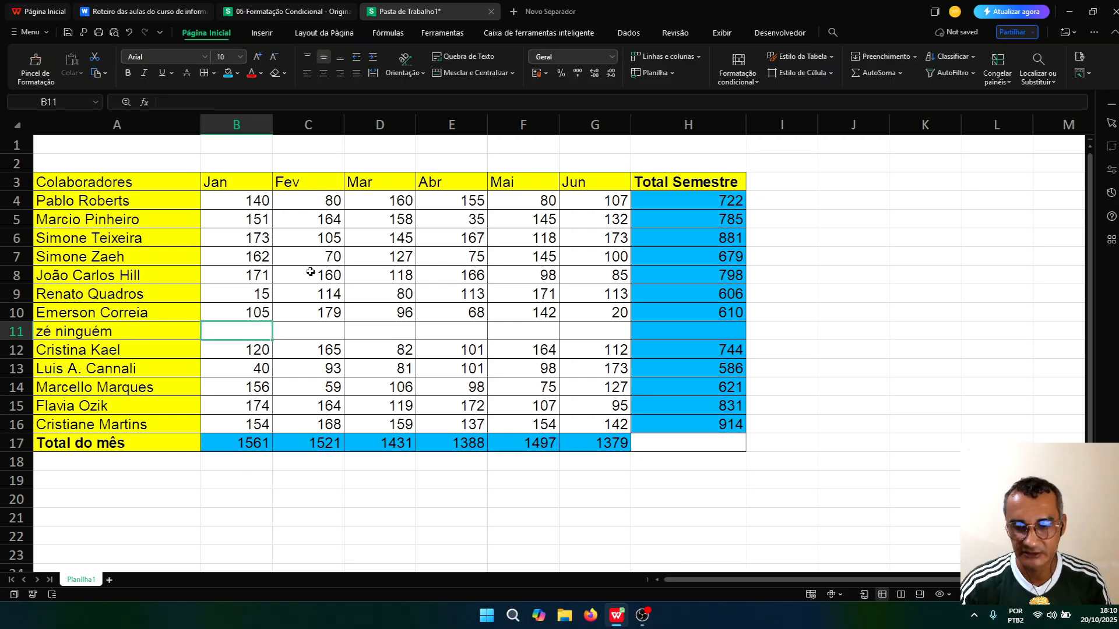
Step: Enter 10, 20 and 10 as the new employee's January, February and March values in row 11
{"action": "type", "text": "10"}
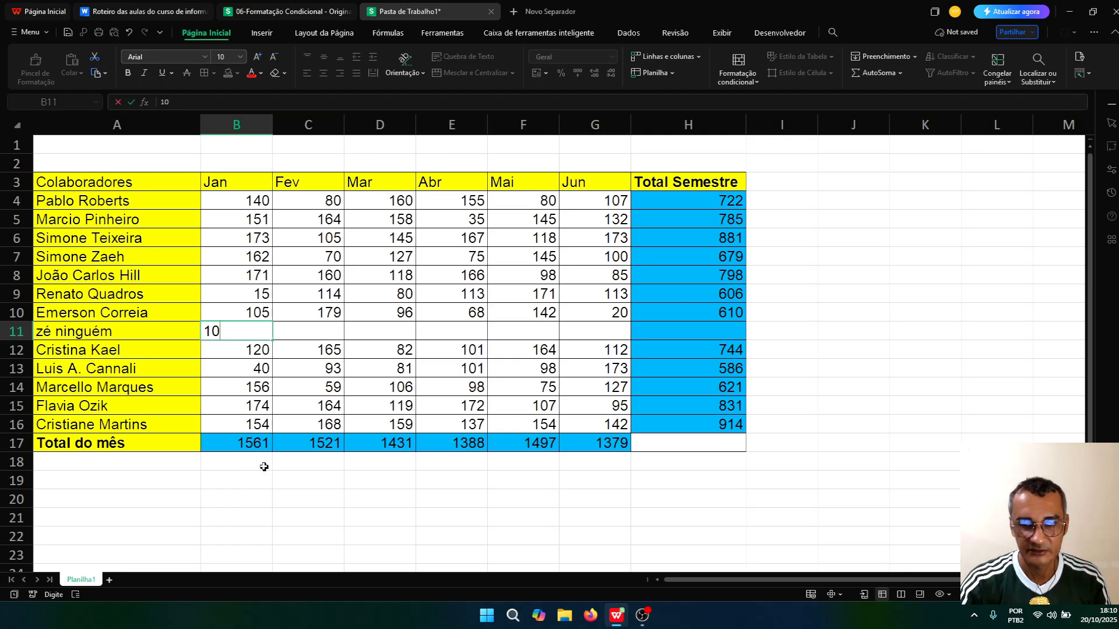
{"action": "key", "text": "Tab"}
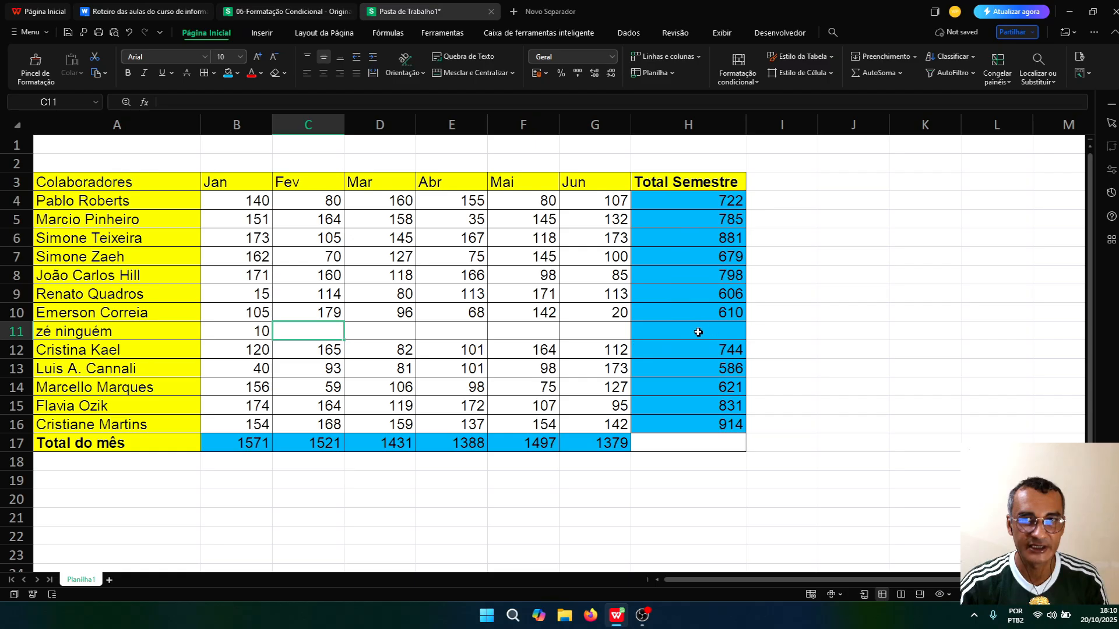
{"action": "type", "text": "20"}
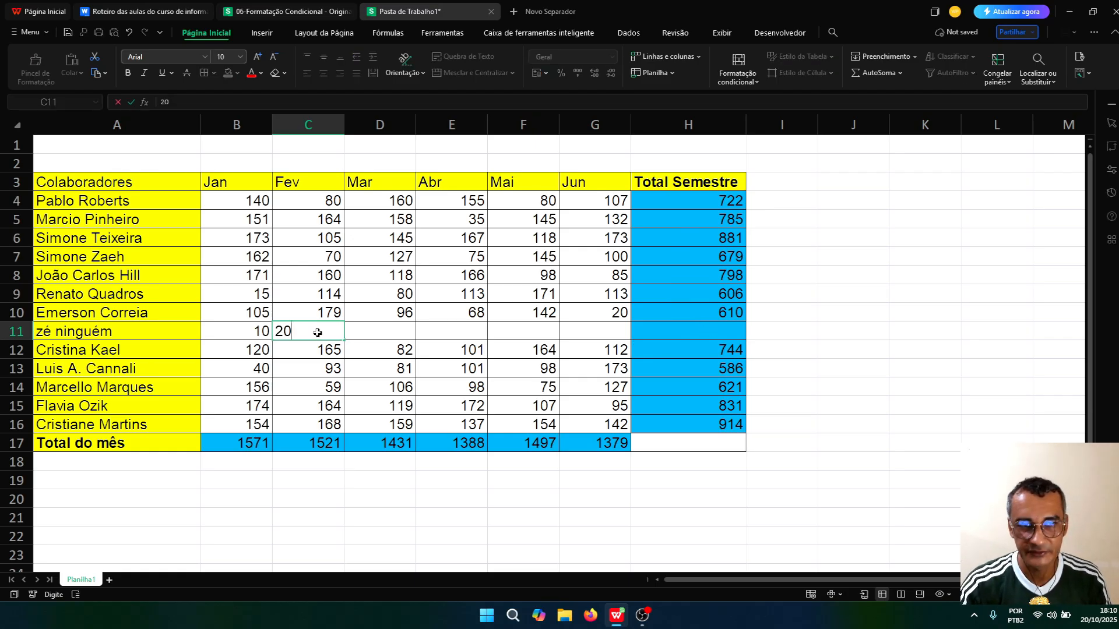
{"action": "left_click", "coordinate": [369, 327]}
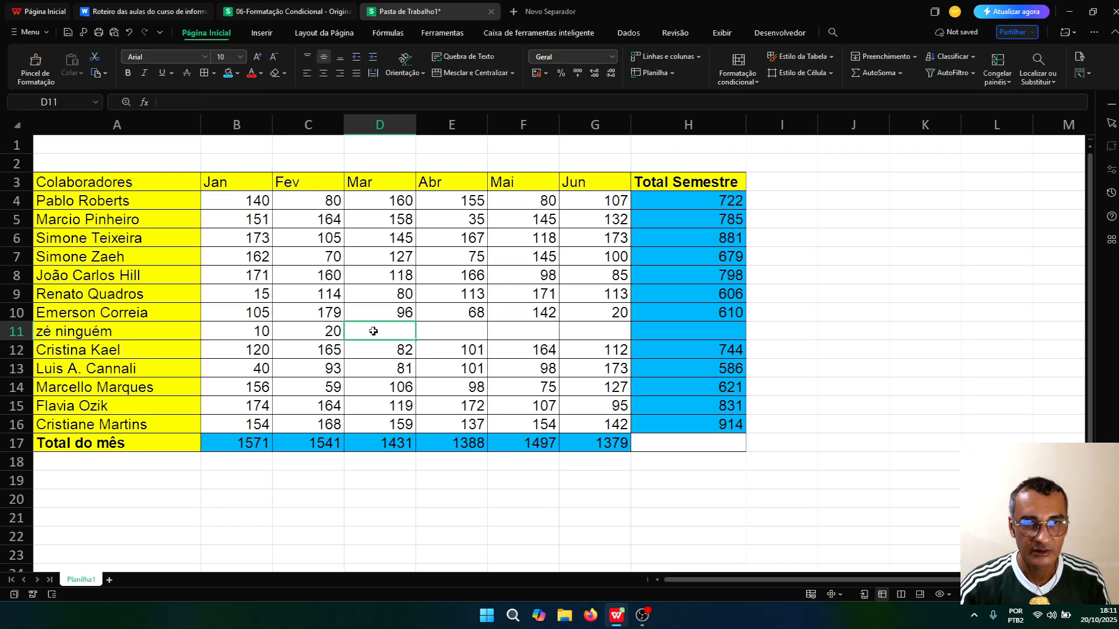
{"action": "type", "text": "10"}
{"action": "left_click", "coordinate": [457, 337]}
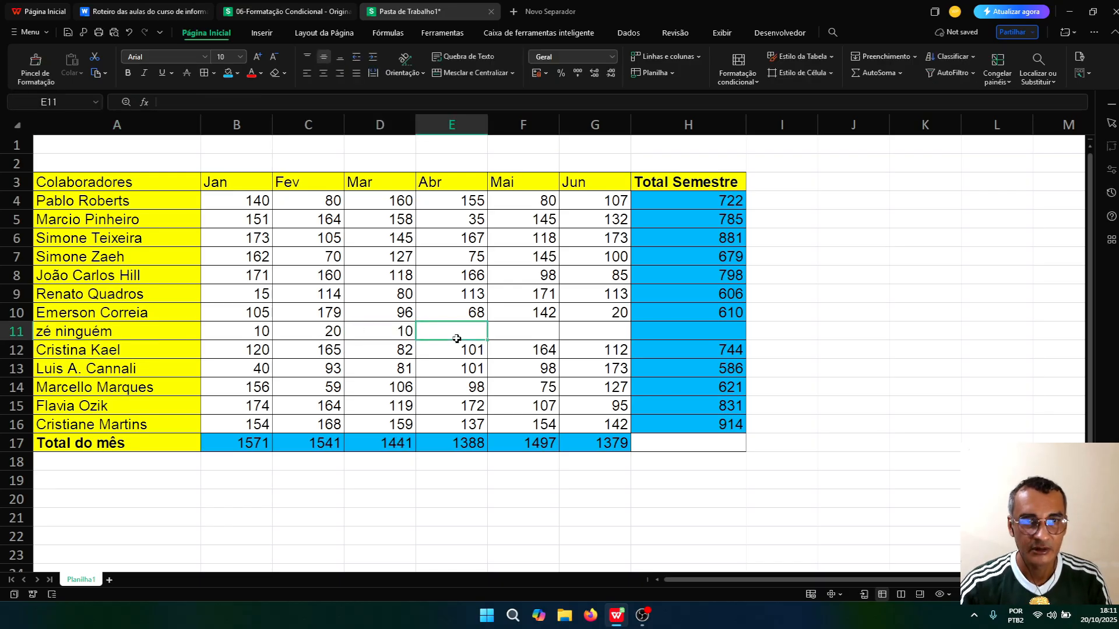
Step: Enter 52, 45 and 558 as the new employee's April, May and June values in row 11
{"action": "left_click_drag", "start_coordinate": [387, 200], "coordinate": [375, 434]}
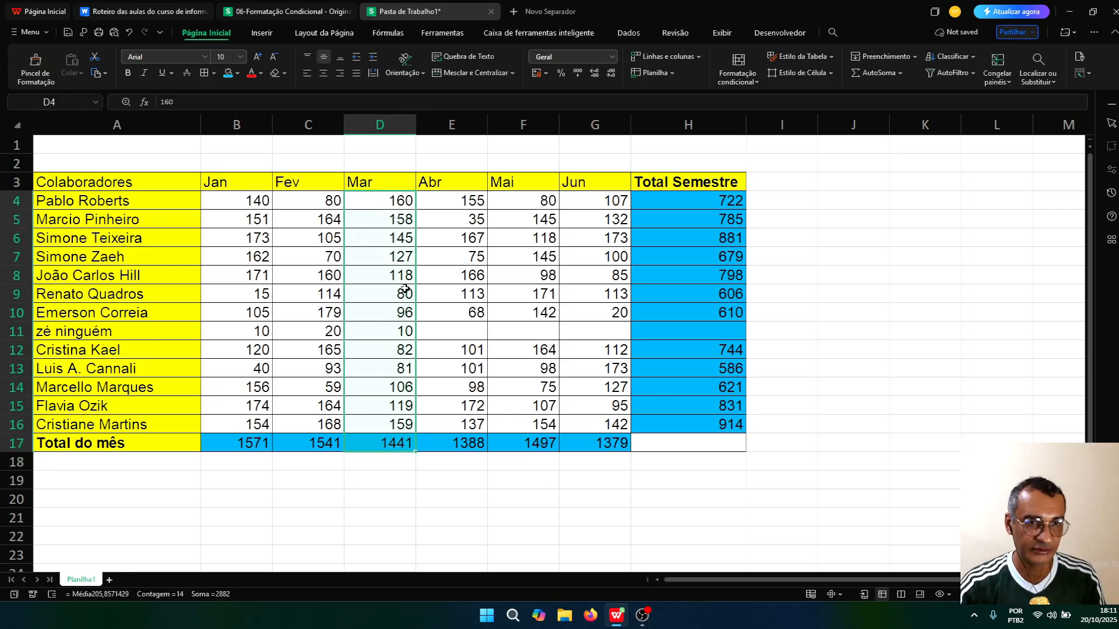
{"action": "left_click", "coordinate": [451, 331]}
{"action": "left_click", "coordinate": [701, 330]}
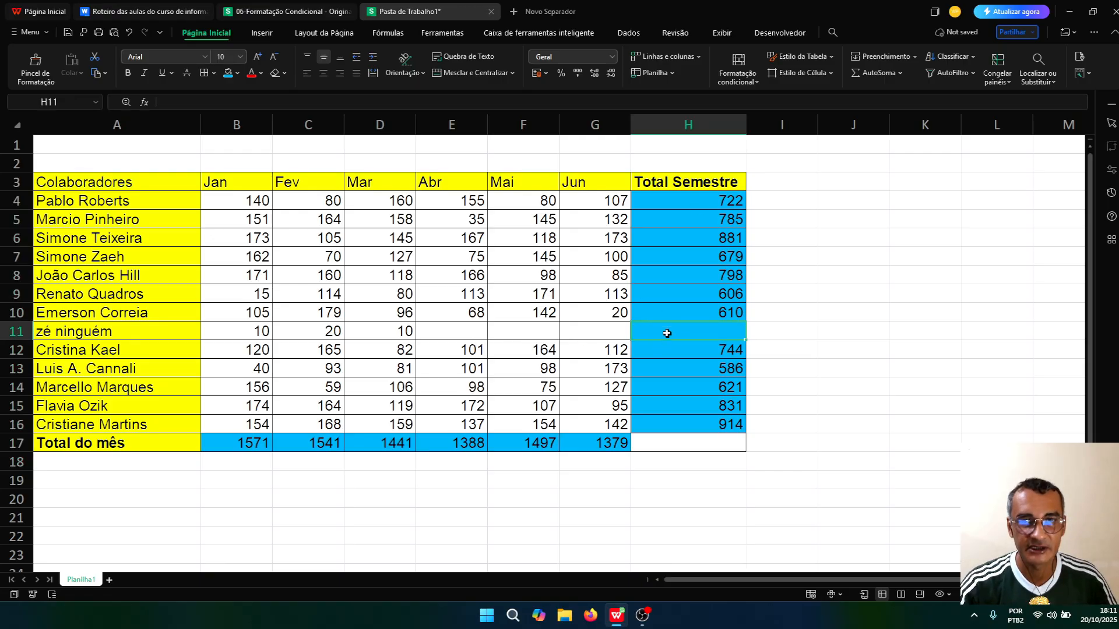
{"action": "left_click", "coordinate": [463, 335]}
{"action": "type", "text": "52"}
{"action": "key", "text": "Tab"}
{"action": "type", "text": "45"}
{"action": "key", "text": "Tab"}
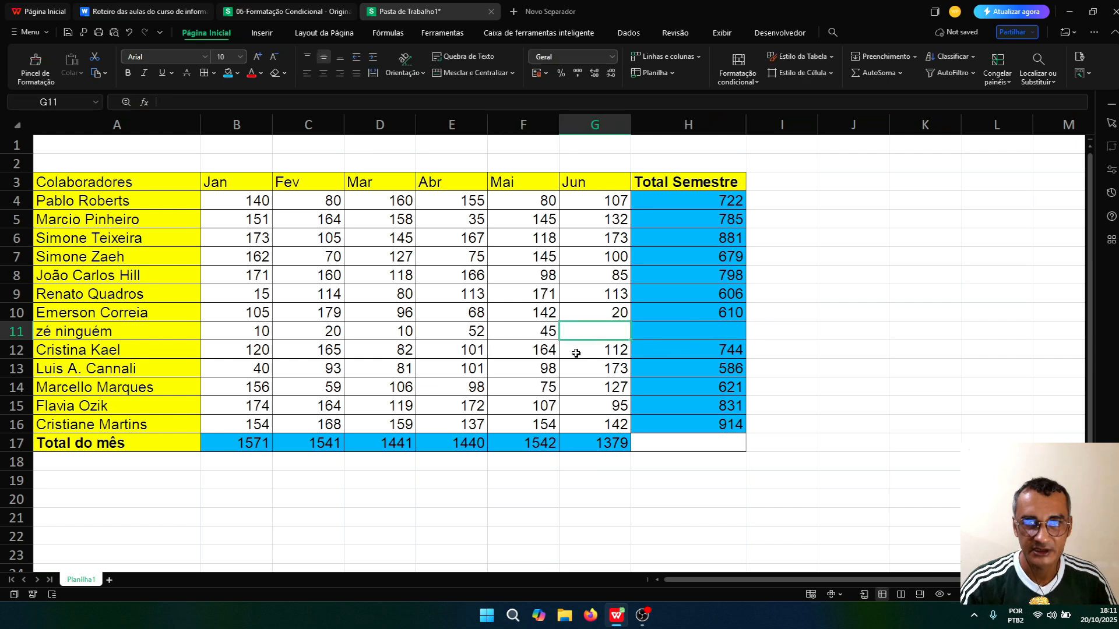
{"action": "type", "text": "558"}
{"action": "key", "text": "Tab"}
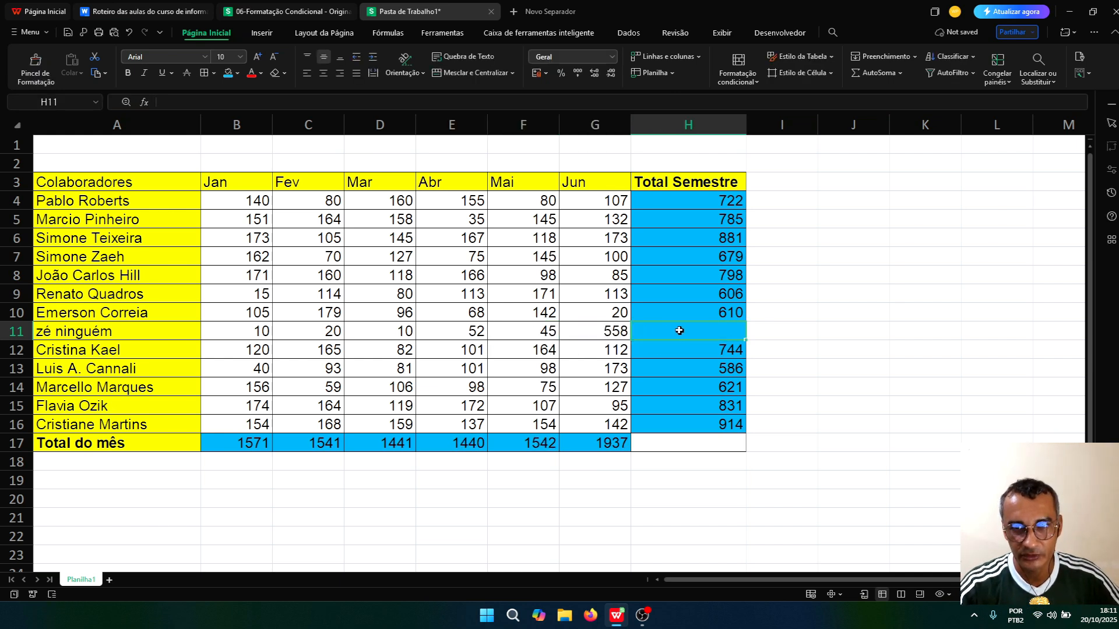
{"action": "left_click", "coordinate": [225, 331]}
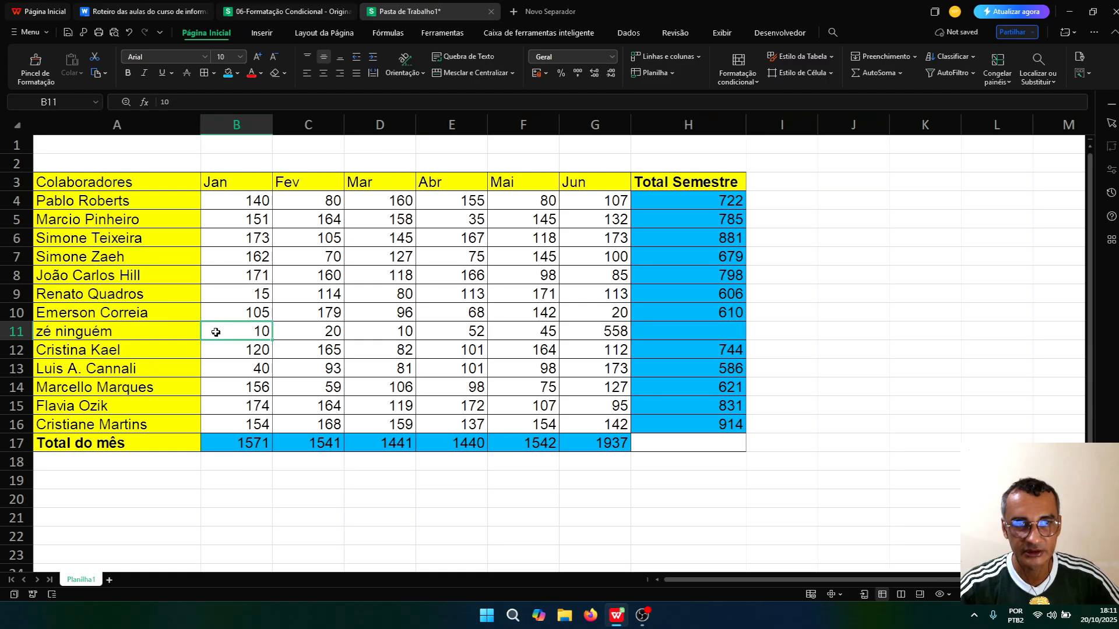
{"action": "left_click_drag", "start_coordinate": [215, 331], "coordinate": [687, 327]}
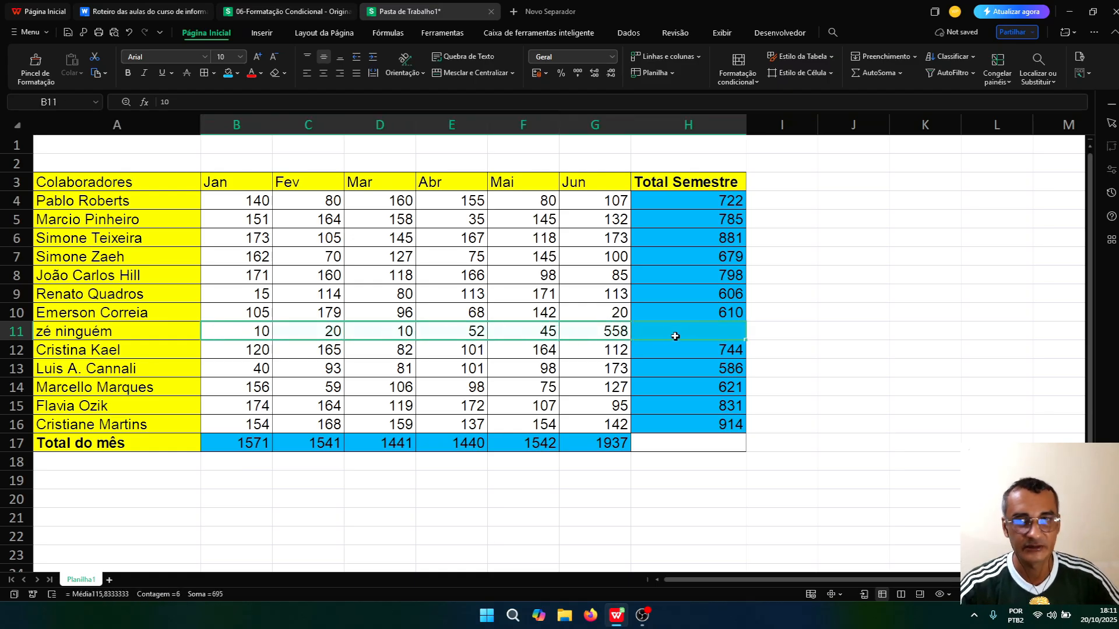
{"action": "left_click", "coordinate": [675, 335]}
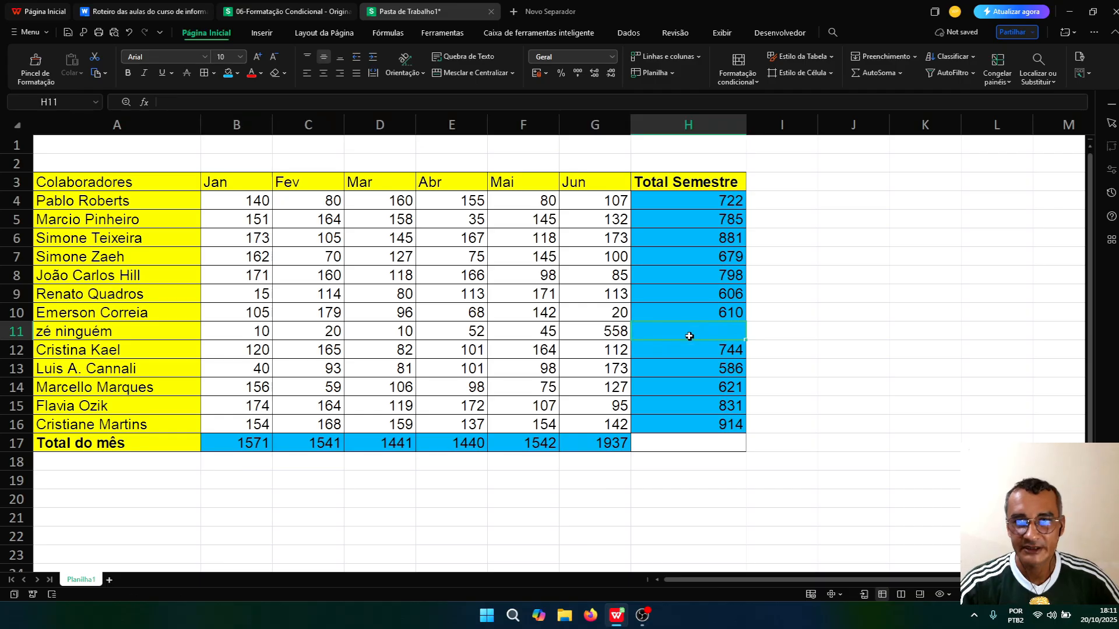
{"action": "type", "text": "=som"}
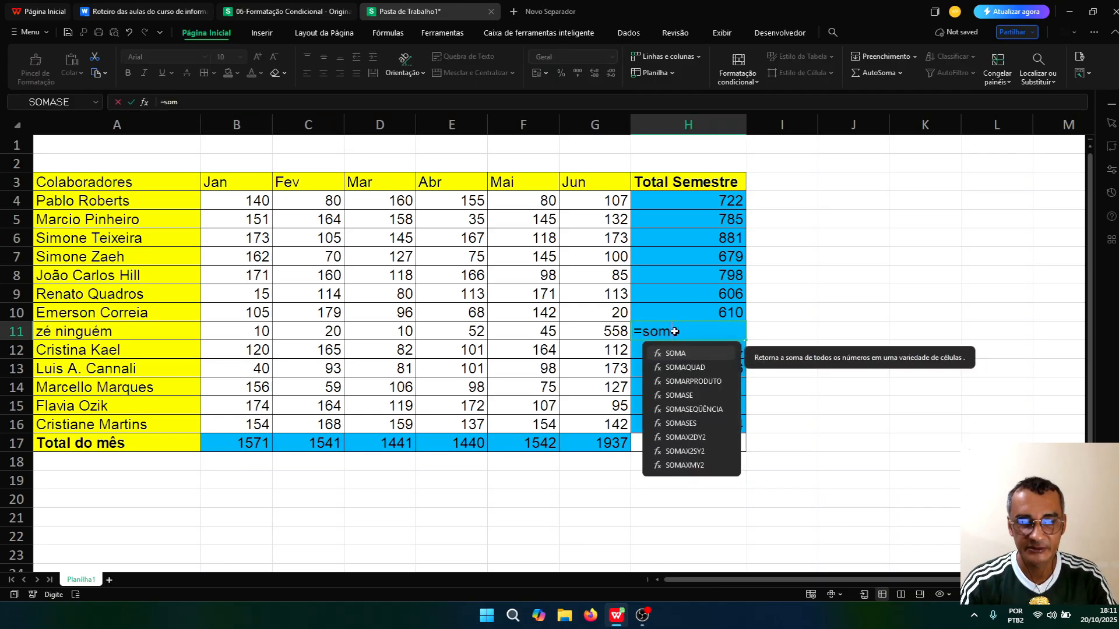
{"action": "key", "text": "Tab"}
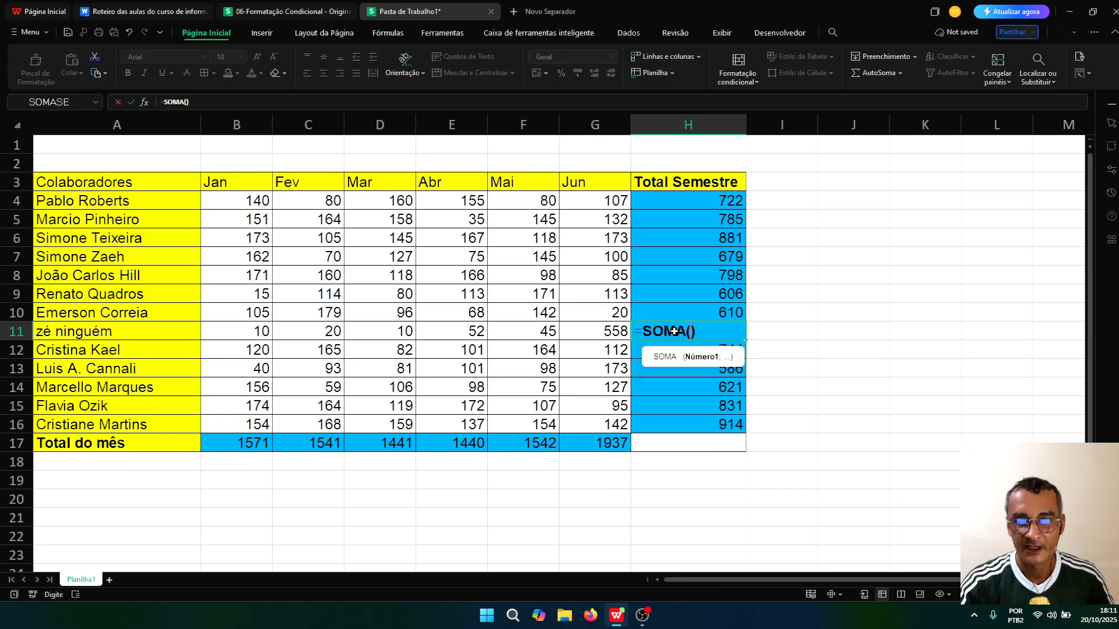
{"action": "key", "text": "BackSpace"}
{"action": "key", "text": "BackSpace"}
{"action": "key", "text": "BackSpace"}
{"action": "key", "text": "BackSpace"}
{"action": "key", "text": "BackSpace"}
{"action": "key", "text": "BackSpace"}
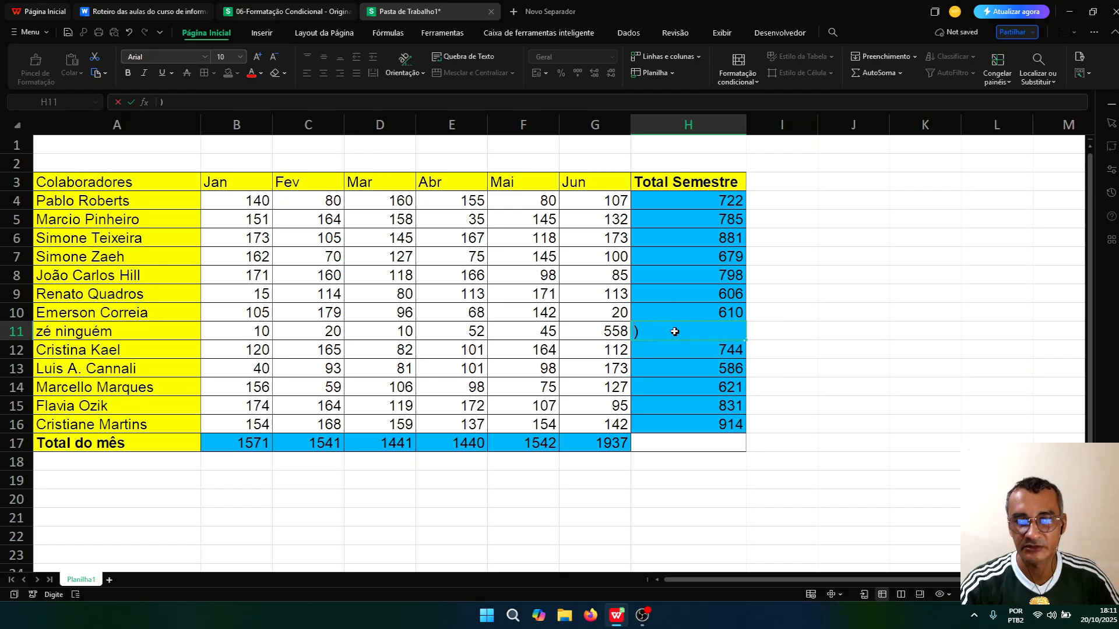
{"action": "key", "text": "Escape"}
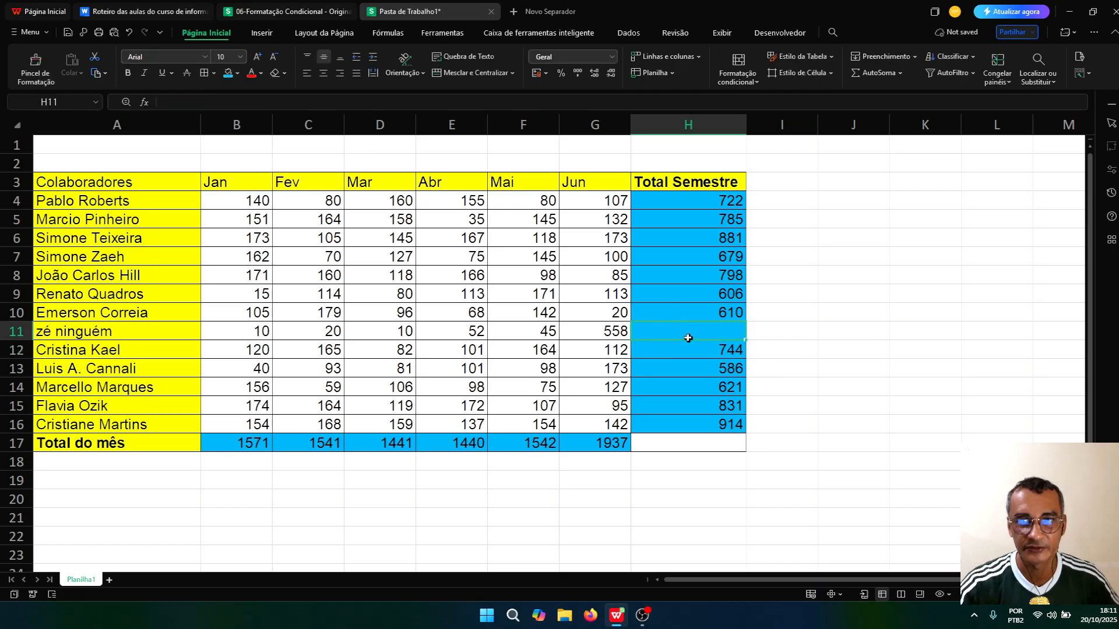
Step: Fill the semester total formula from H10 down into H11 for the new employee
{"action": "left_click", "coordinate": [694, 318]}
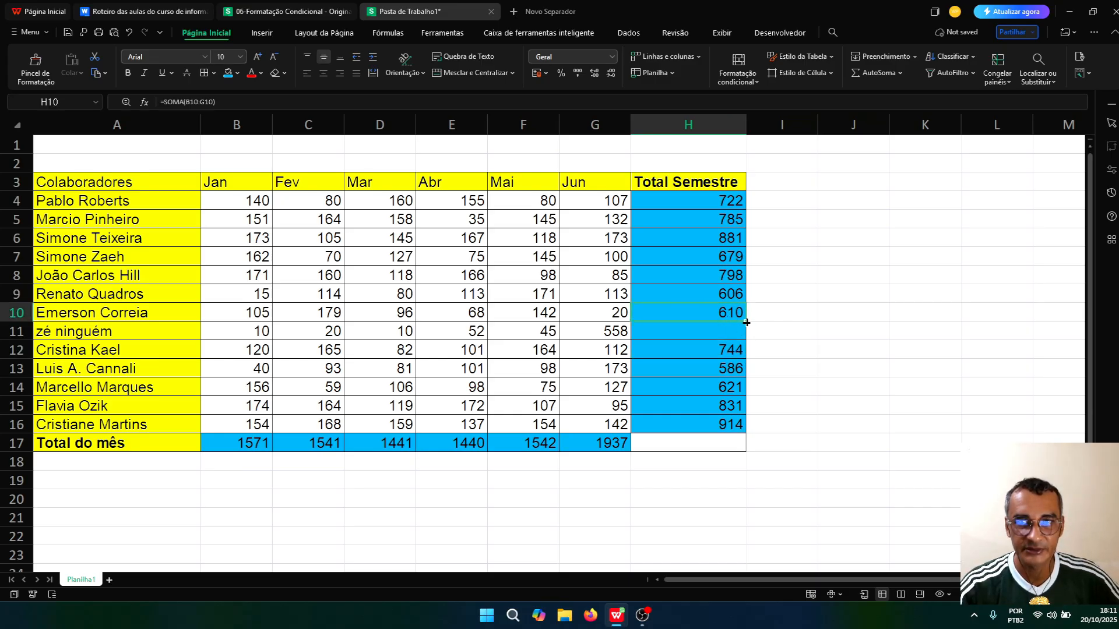
{"action": "left_click_drag", "start_coordinate": [747, 322], "coordinate": [749, 336]}
{"action": "left_click", "coordinate": [595, 331]}
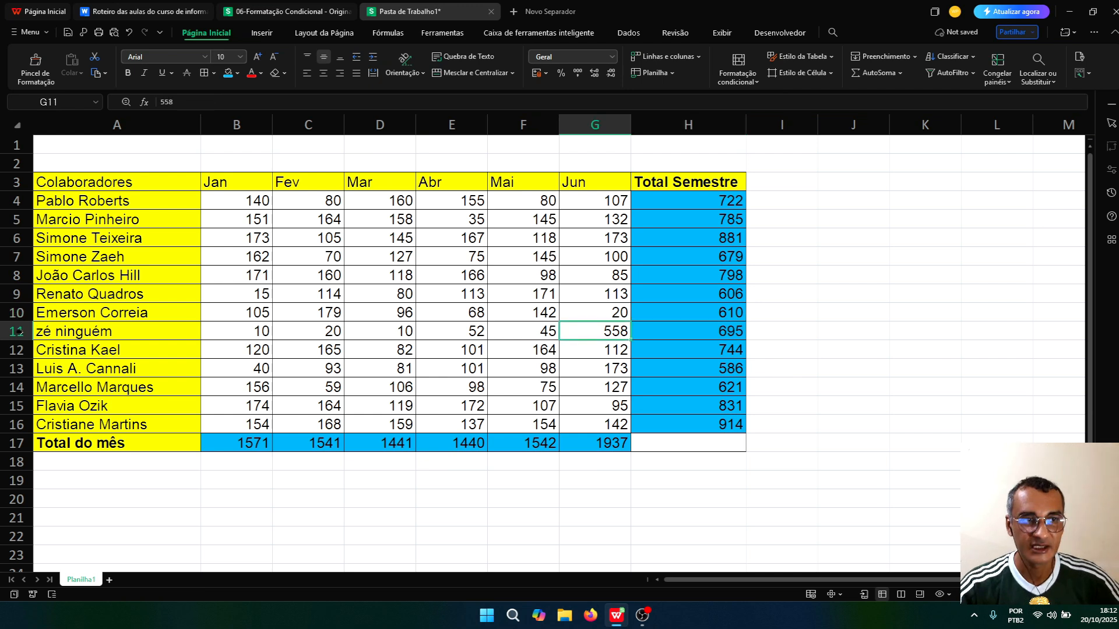
Step: Examine the new employee's row and the cell references in the semester total formulas in H11, H12 and H16
{"action": "left_click", "coordinate": [19, 331]}
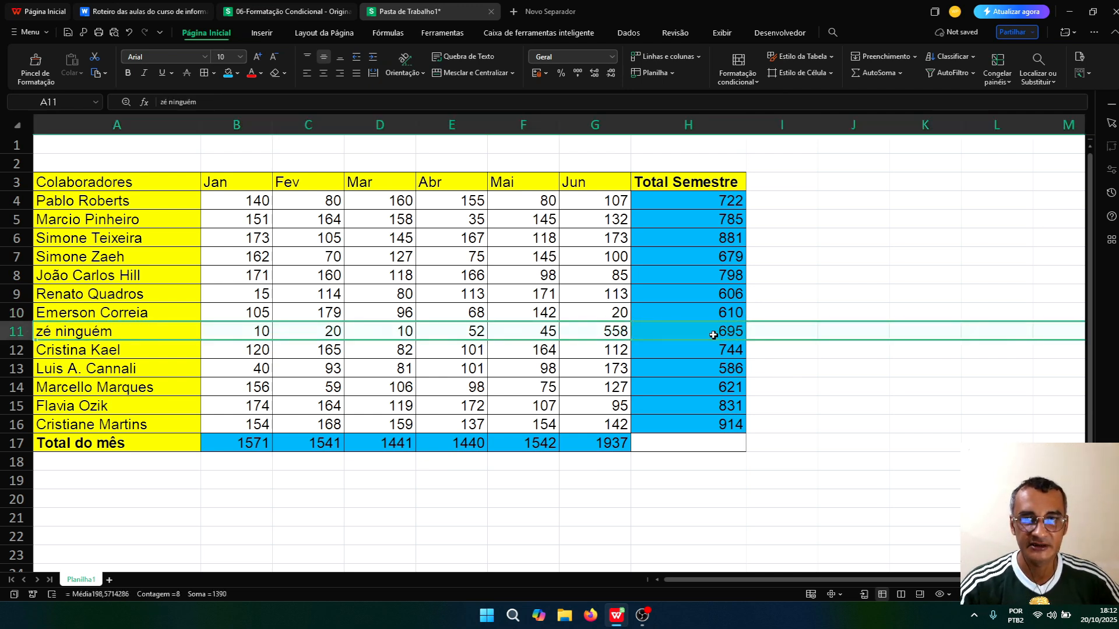
{"action": "left_click", "coordinate": [688, 332]}
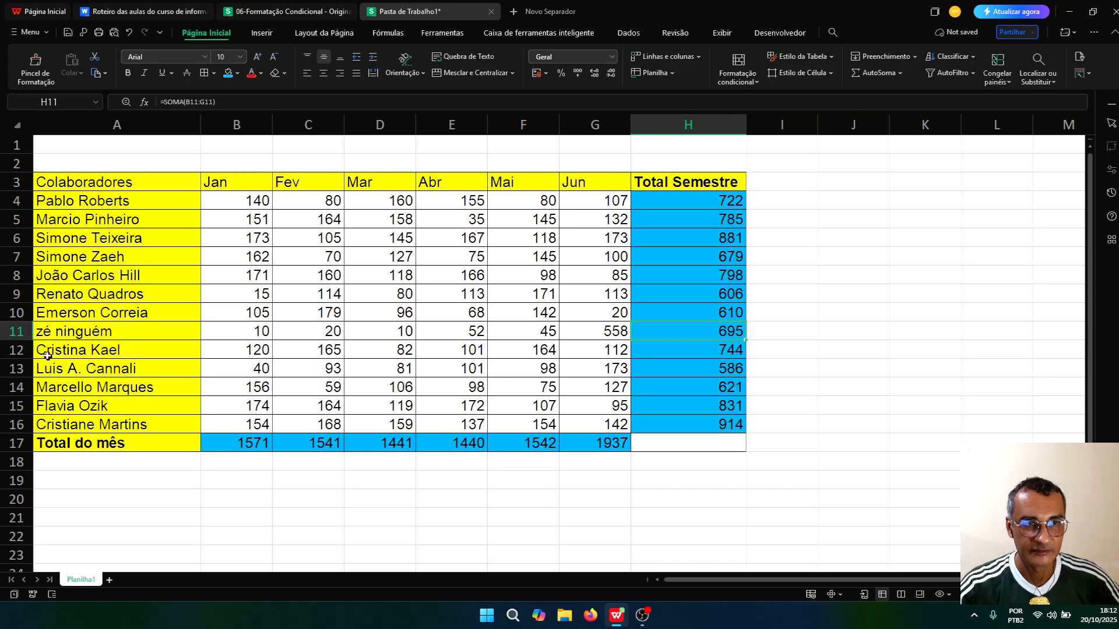
{"action": "left_click", "coordinate": [685, 354]}
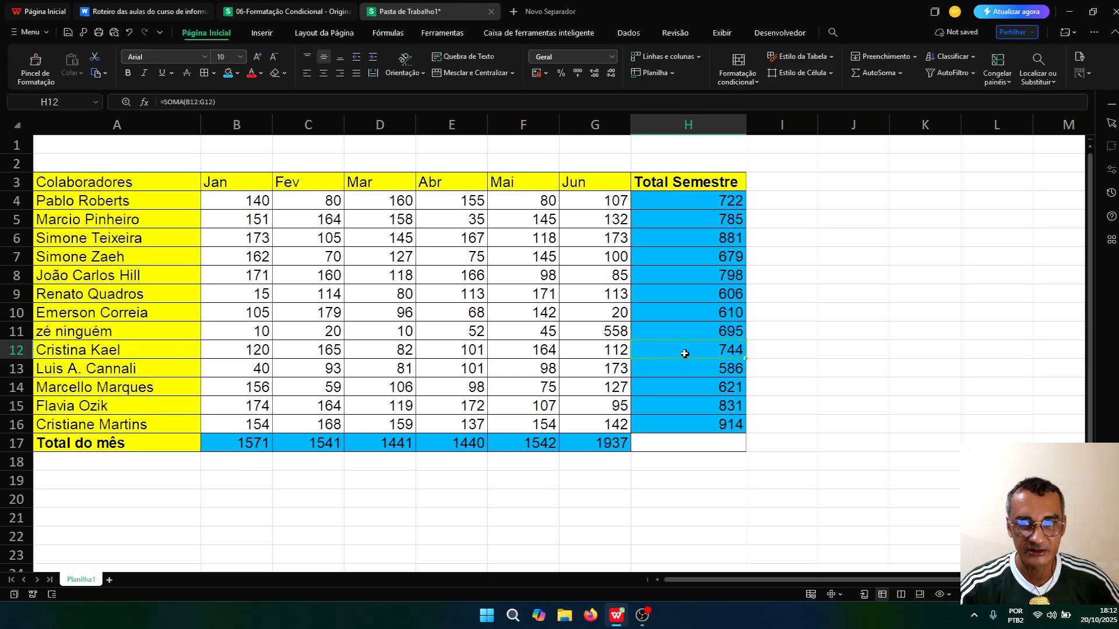
{"action": "double_click", "coordinate": [688, 350]}
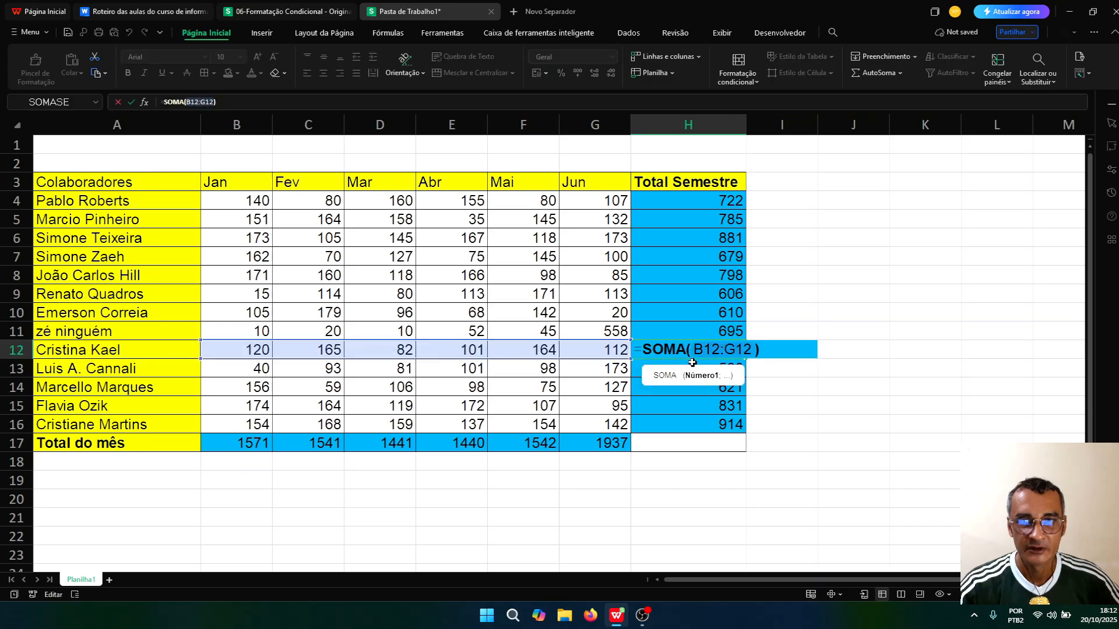
{"action": "left_click_drag", "start_coordinate": [704, 349], "coordinate": [721, 349]}
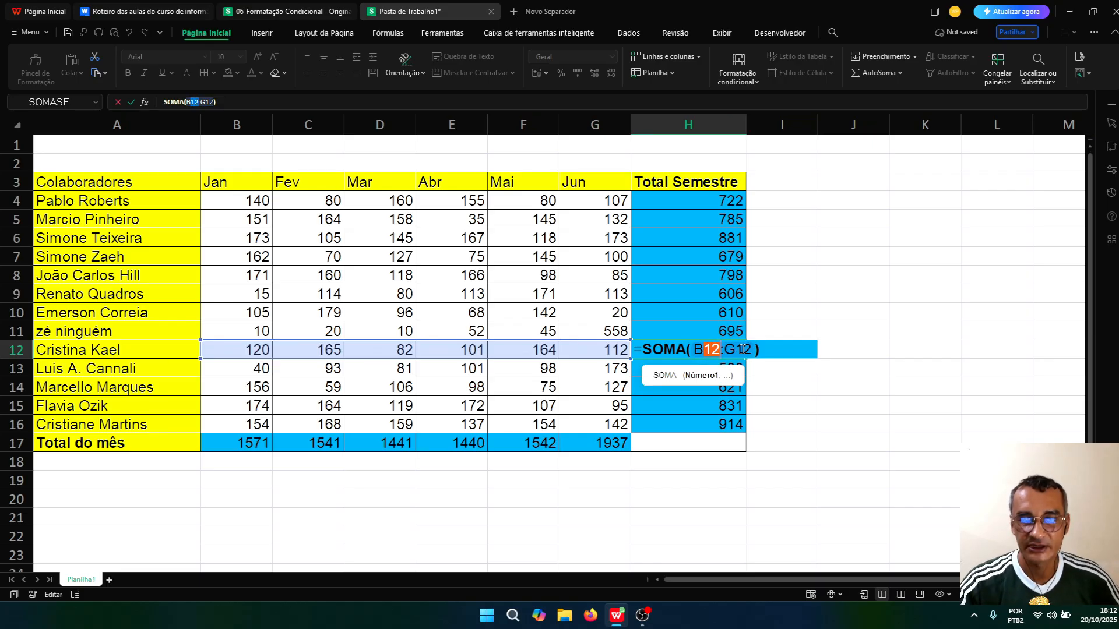
{"action": "key", "text": "Return"}
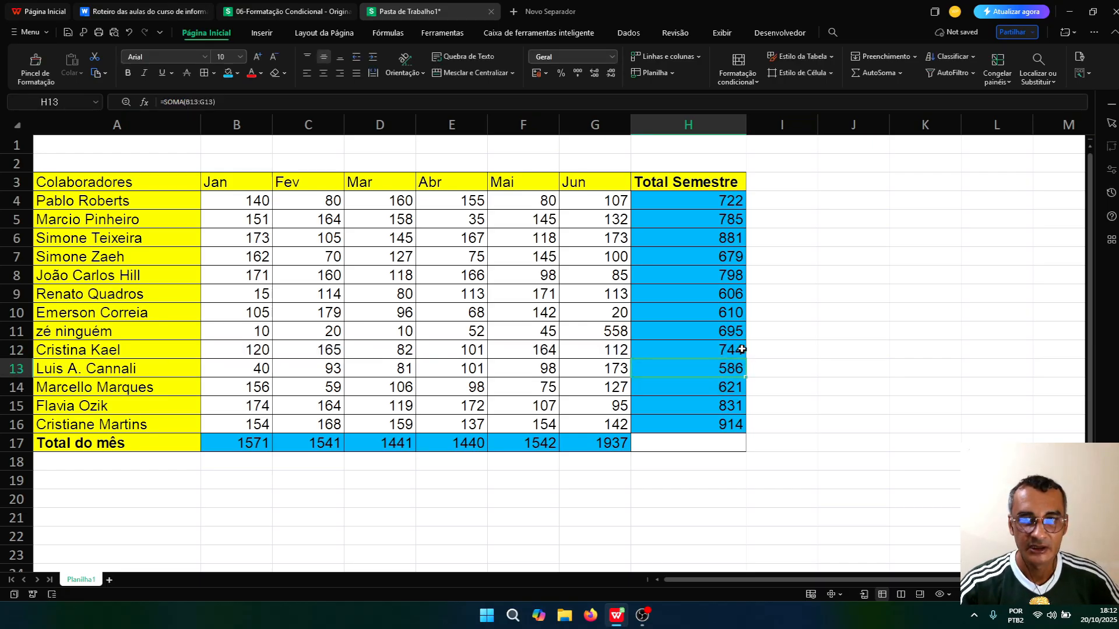
{"action": "double_click", "coordinate": [689, 425]}
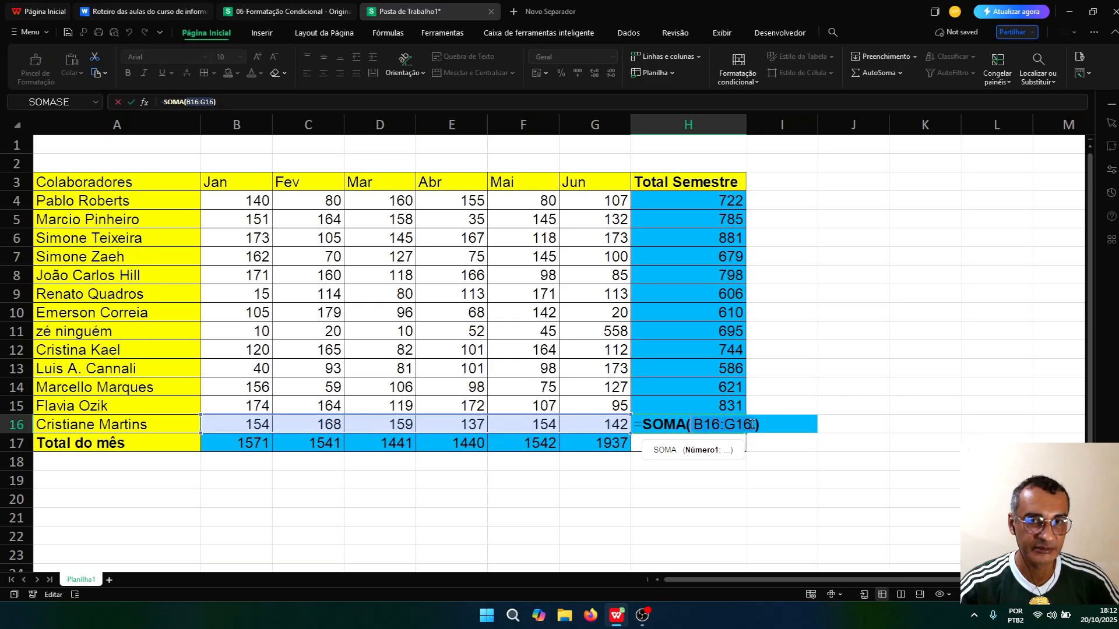
{"action": "key", "text": "Return"}
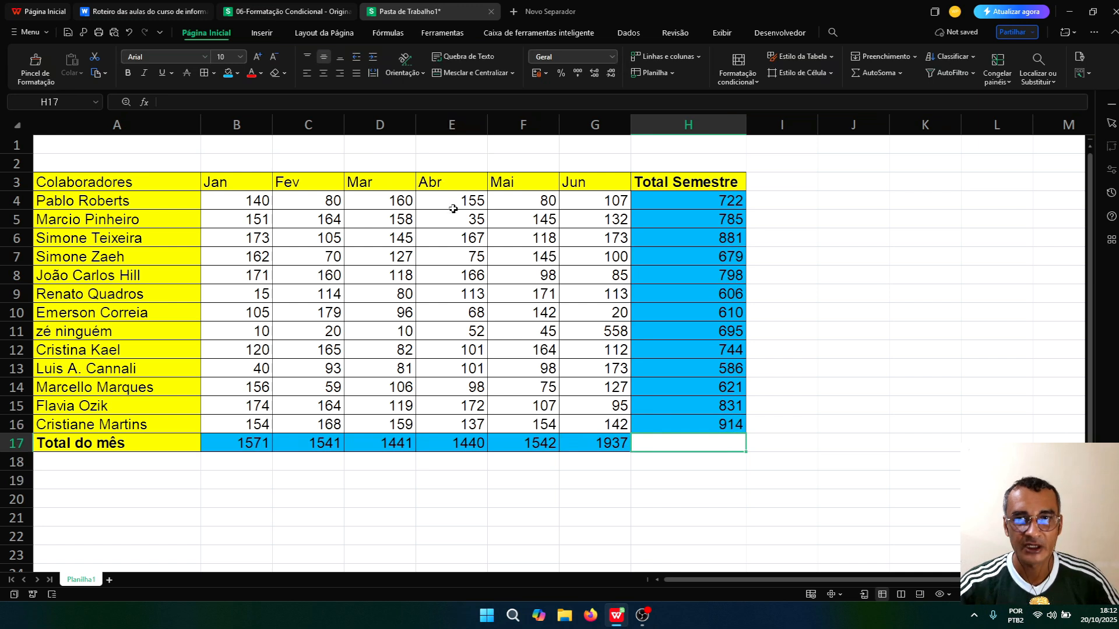
Step: Examine column E, checking the April header and the values in E4, E6 and E7
{"action": "left_click", "coordinate": [454, 129]}
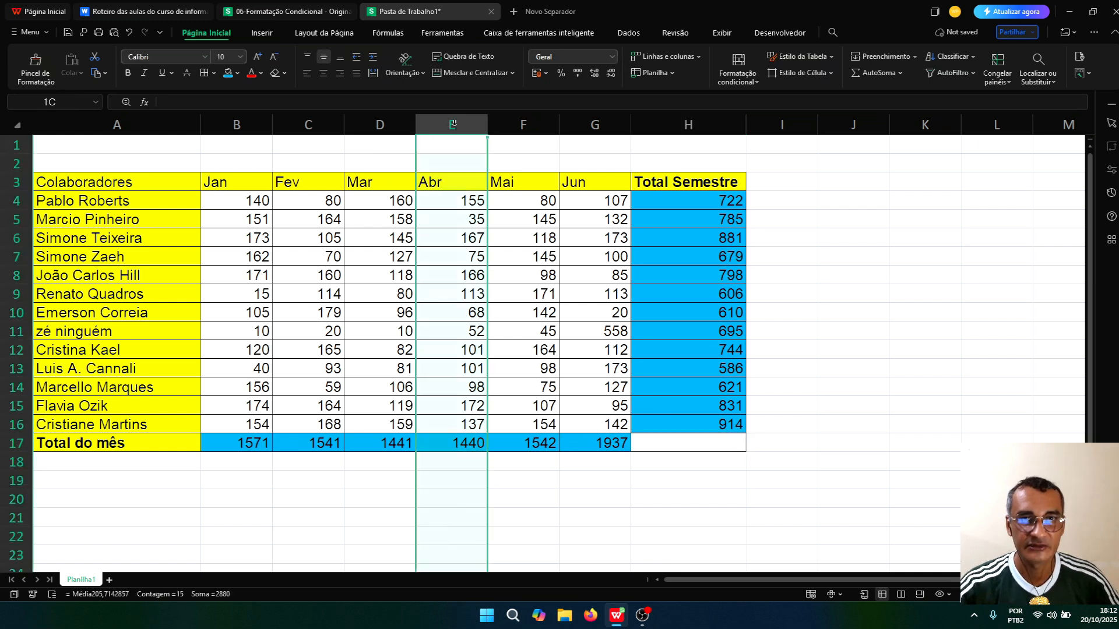
{"action": "left_click", "coordinate": [450, 181]}
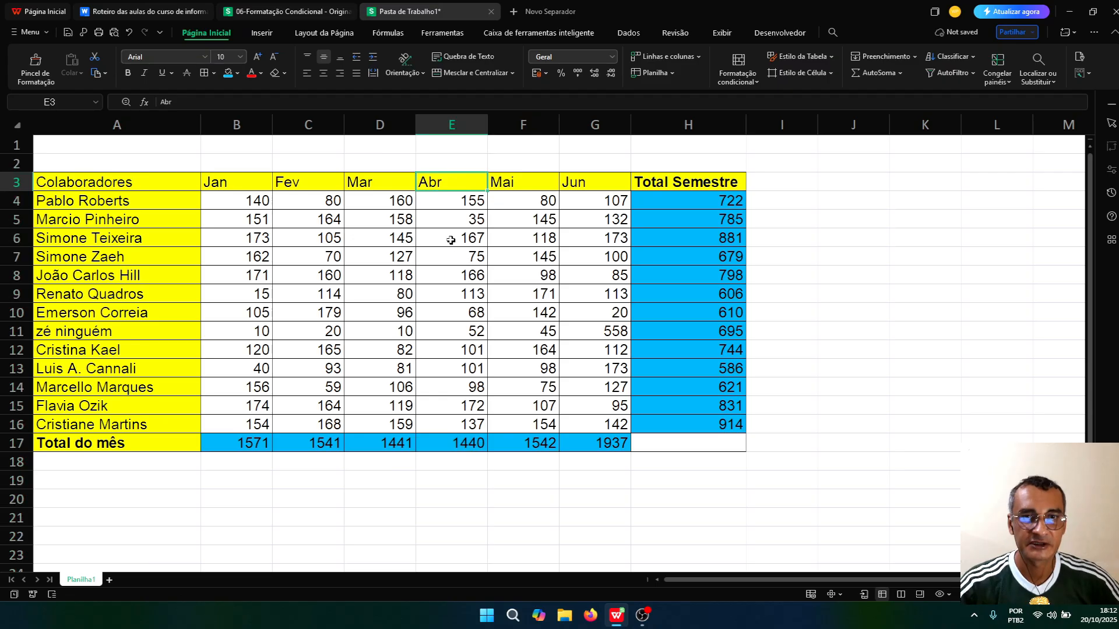
{"action": "left_click", "coordinate": [454, 202]}
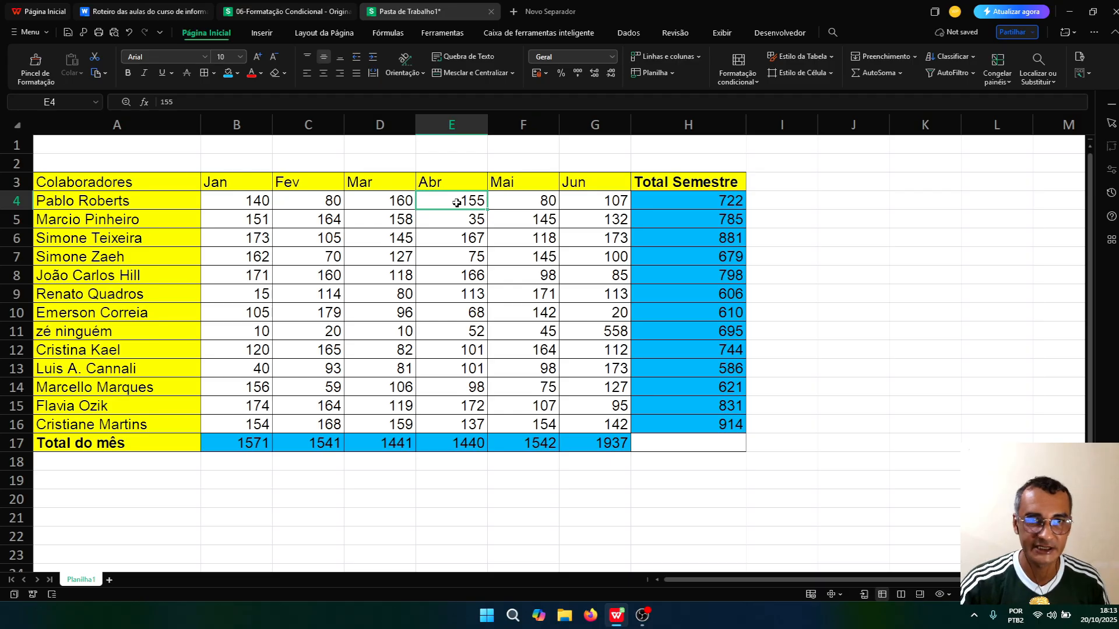
{"action": "left_click", "coordinate": [441, 236]}
{"action": "left_click", "coordinate": [444, 255]}
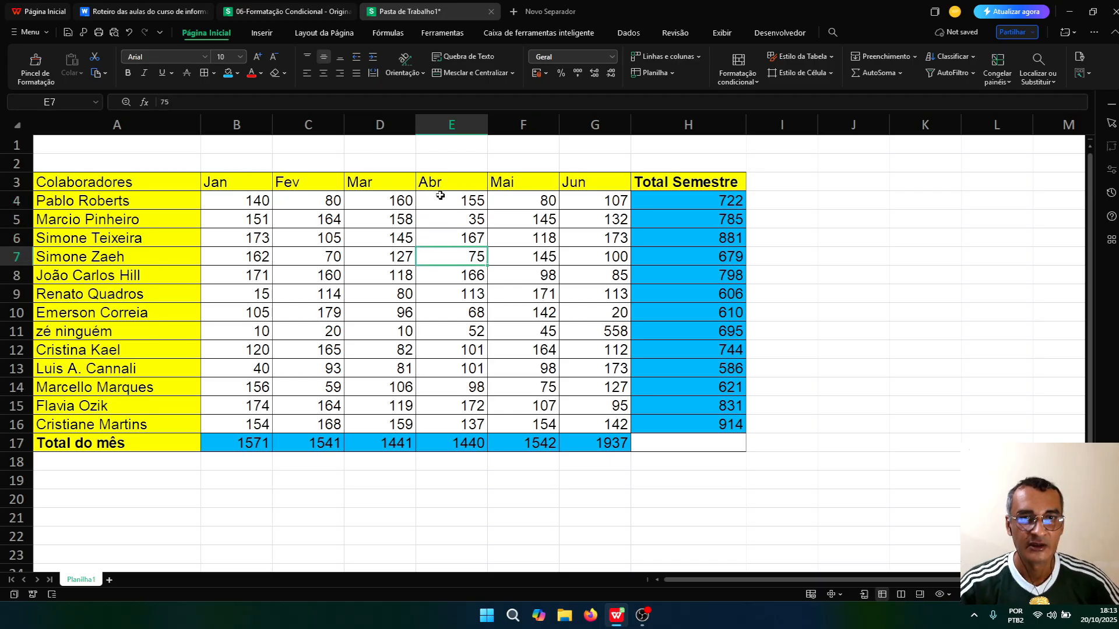
Step: Insert one blank column immediately after the Abr column in the employee table
{"action": "left_click", "coordinate": [438, 181]}
{"action": "right_click", "coordinate": [457, 185]}
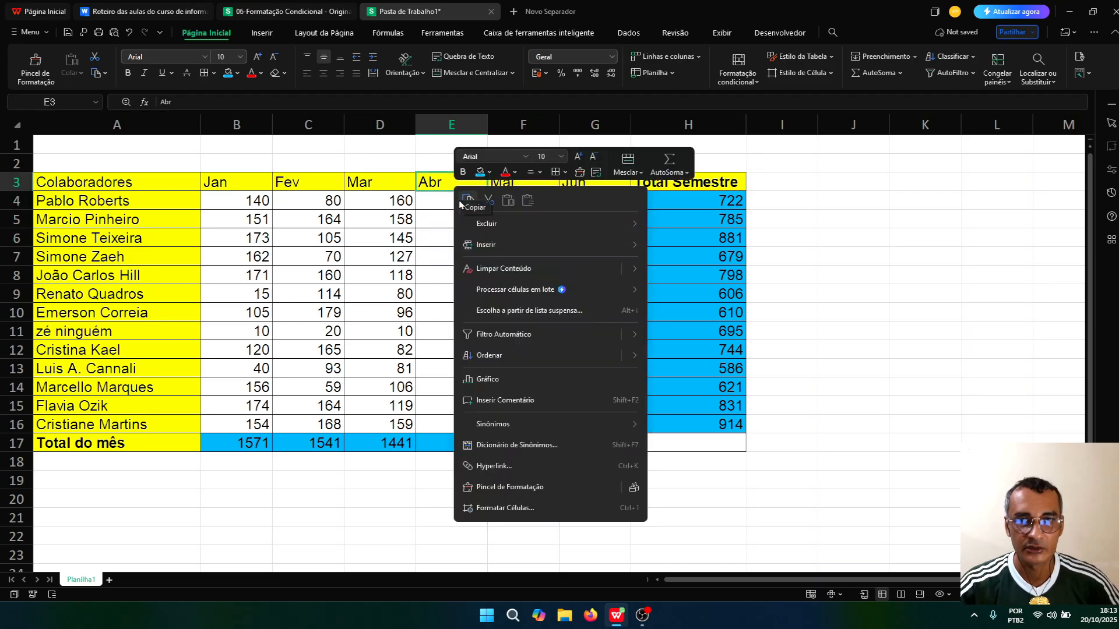
{"action": "mouse_move", "coordinate": [482, 247]}
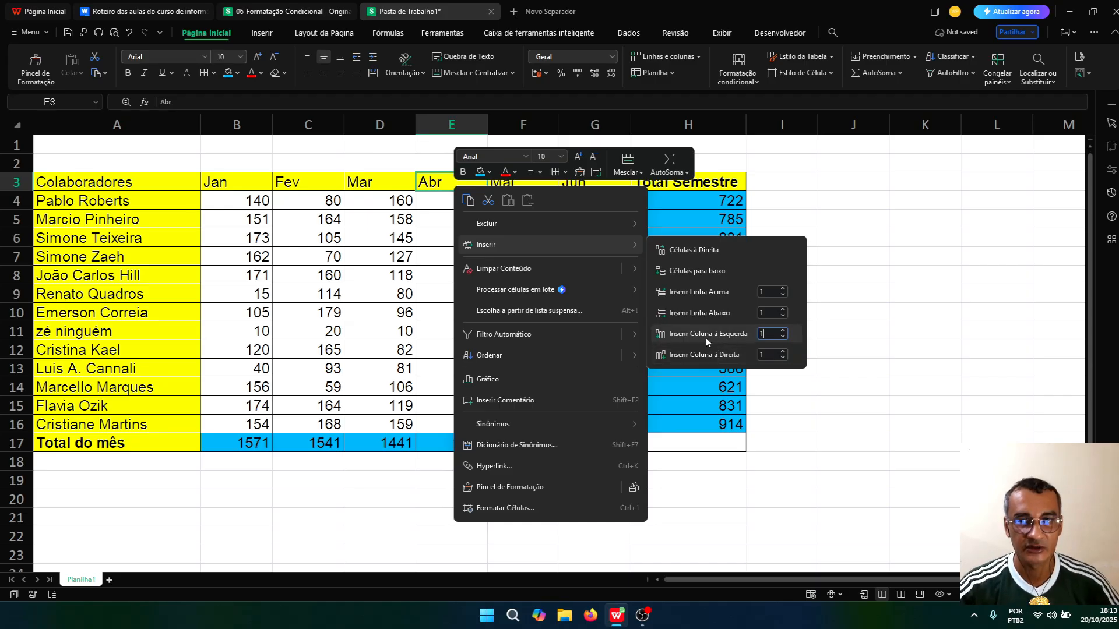
{"action": "left_click", "coordinate": [711, 355]}
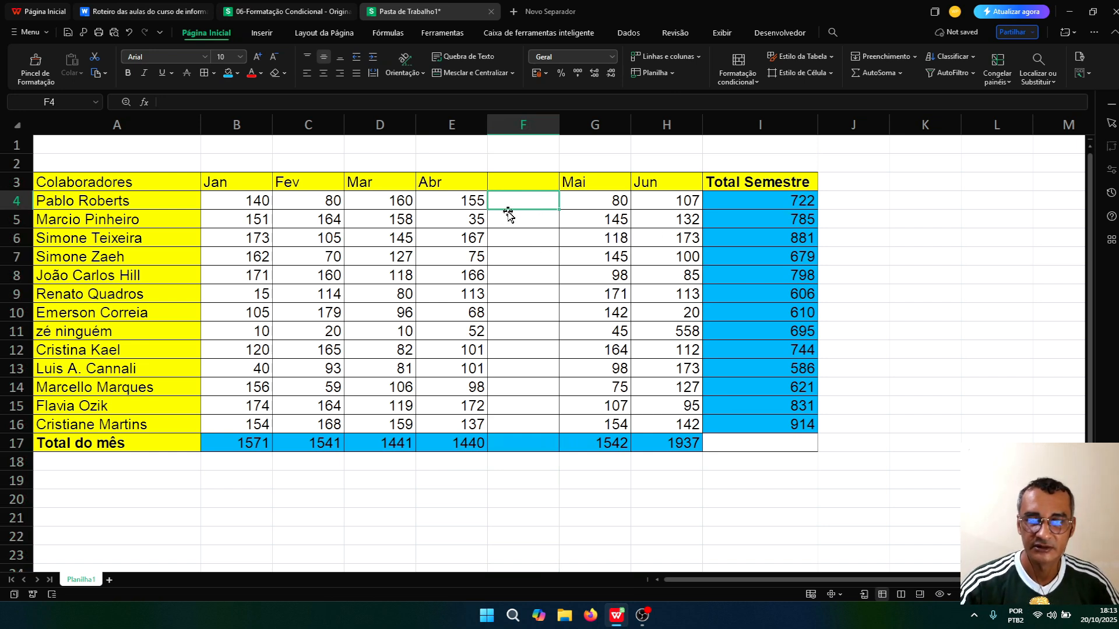
Step: Enter 10 in F4 of the new column and check the semester total formula in I4
{"action": "type", "text": "10"}
{"action": "key", "text": "Return"}
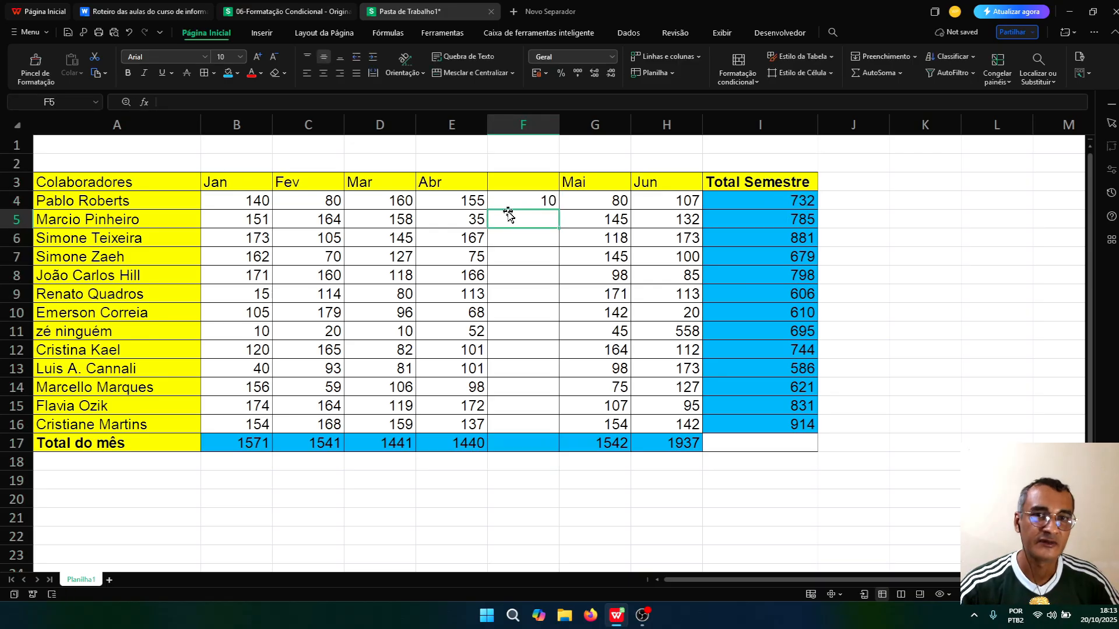
{"action": "left_click", "coordinate": [799, 203]}
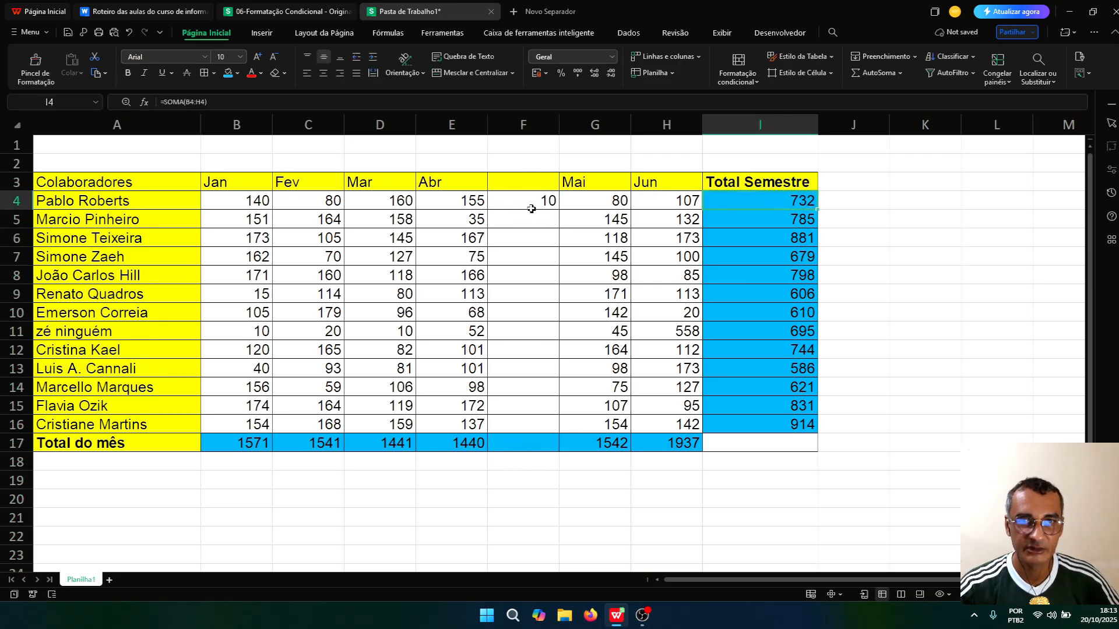
Step: Fill the monthly total formula from E17 across into F17 for the new column
{"action": "left_click", "coordinate": [516, 448]}
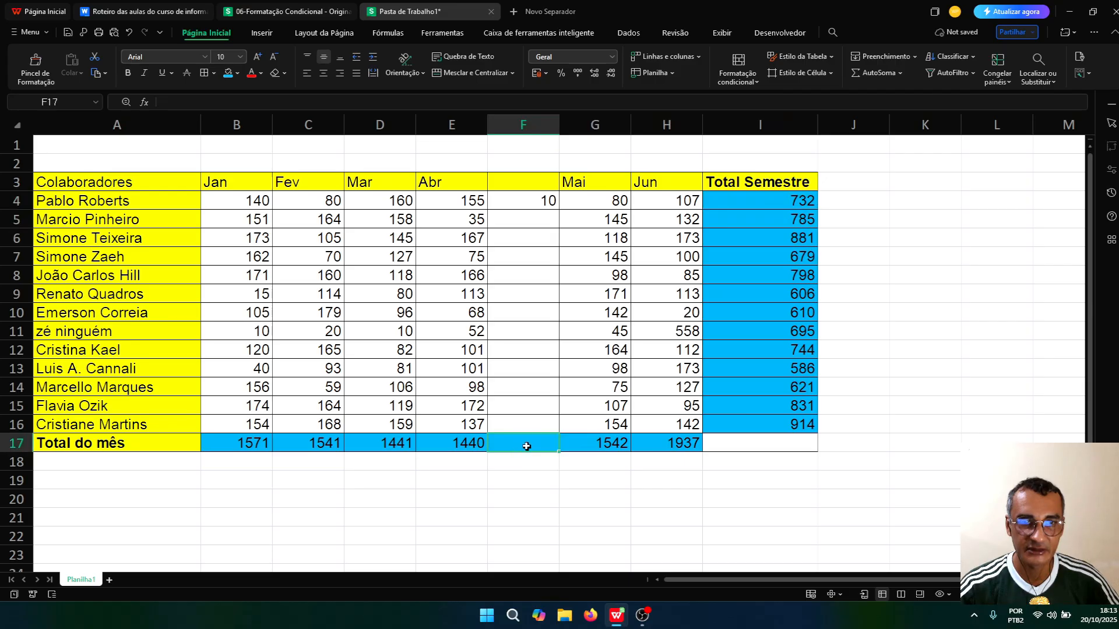
{"action": "left_click", "coordinate": [474, 448]}
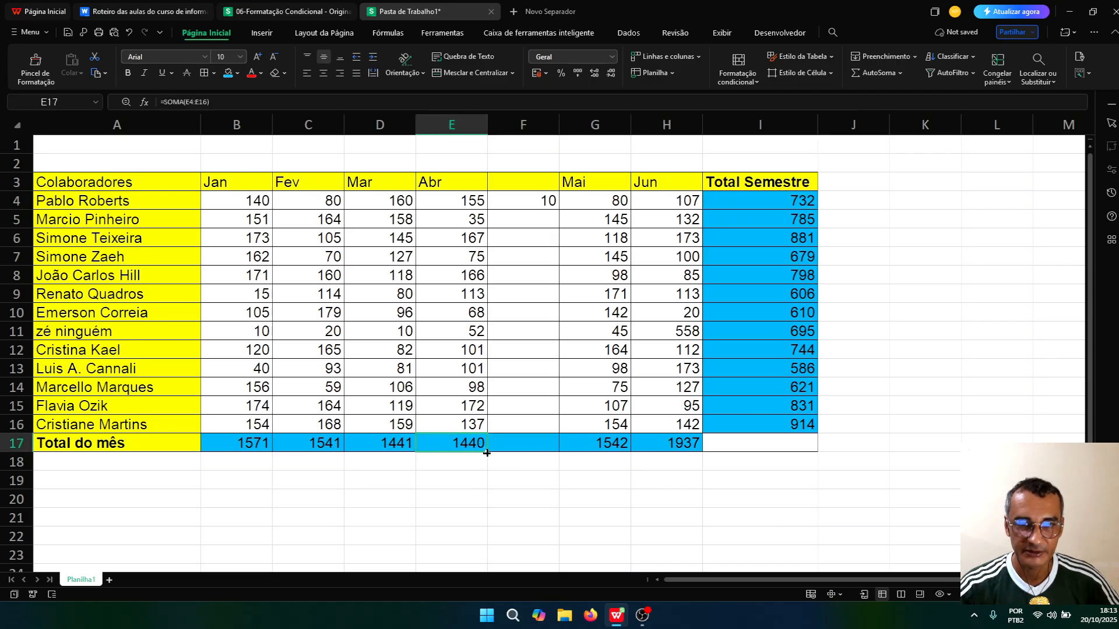
{"action": "left_click_drag", "start_coordinate": [511, 450], "coordinate": [525, 446]}
Step: Enter 20 in F5 and 40 in F6 of the new column
{"action": "left_click", "coordinate": [520, 222]}
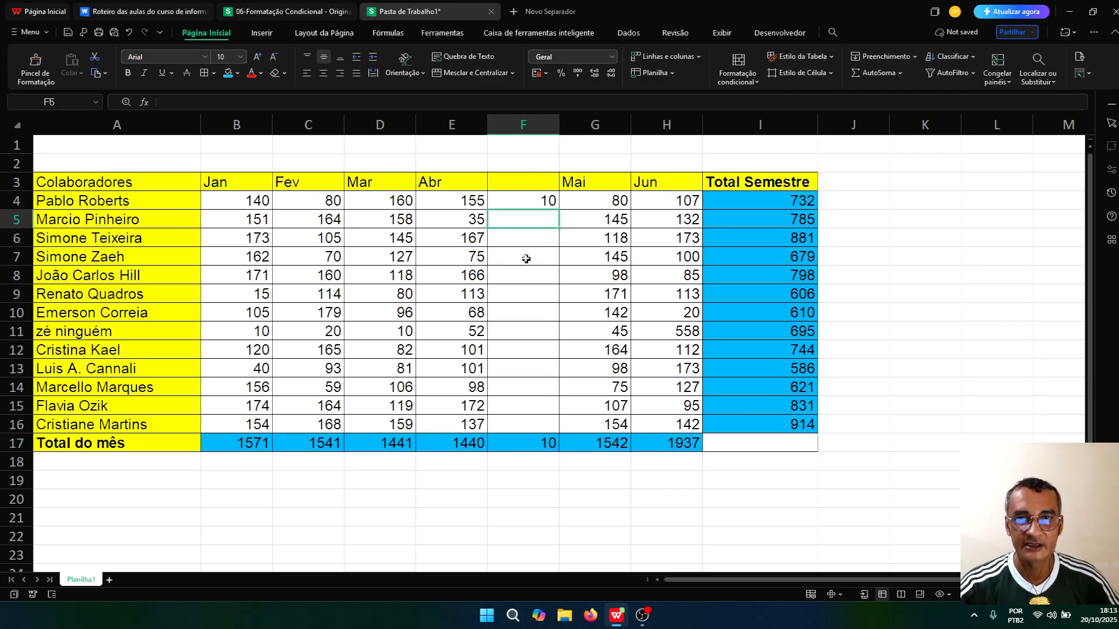
{"action": "type", "text": "20"}
{"action": "key", "text": "Return"}
{"action": "type", "text": "40"}
{"action": "key", "text": "Return"}
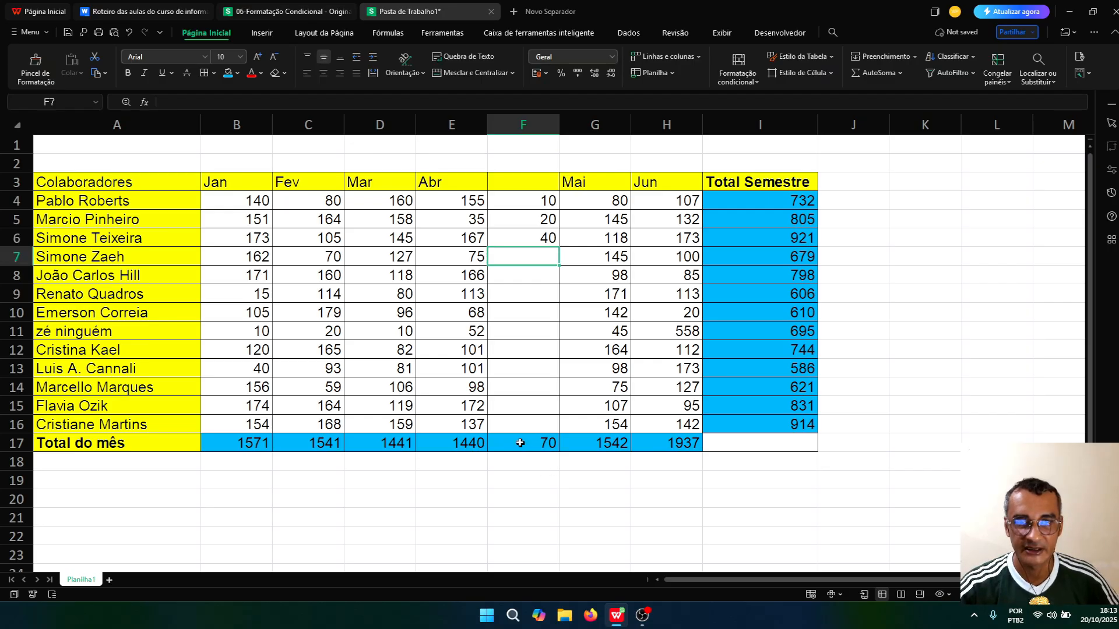
Step: Examine the monthly total formula in F17 and the semester total formula in I6 against the new column's values
{"action": "left_click", "coordinate": [520, 443]}
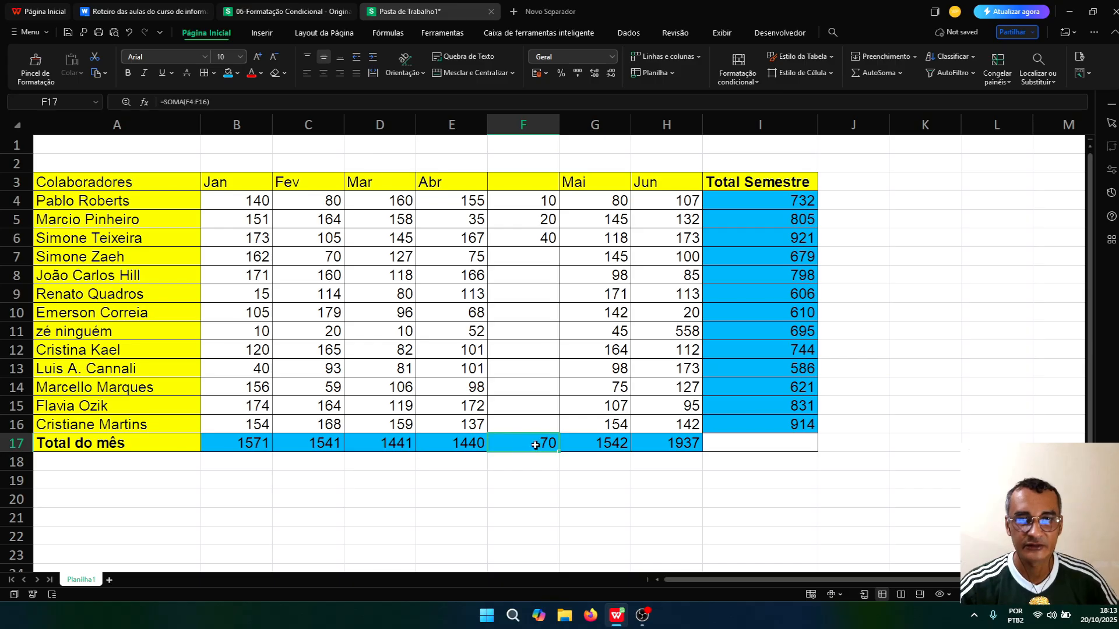
{"action": "left_click", "coordinate": [528, 235]}
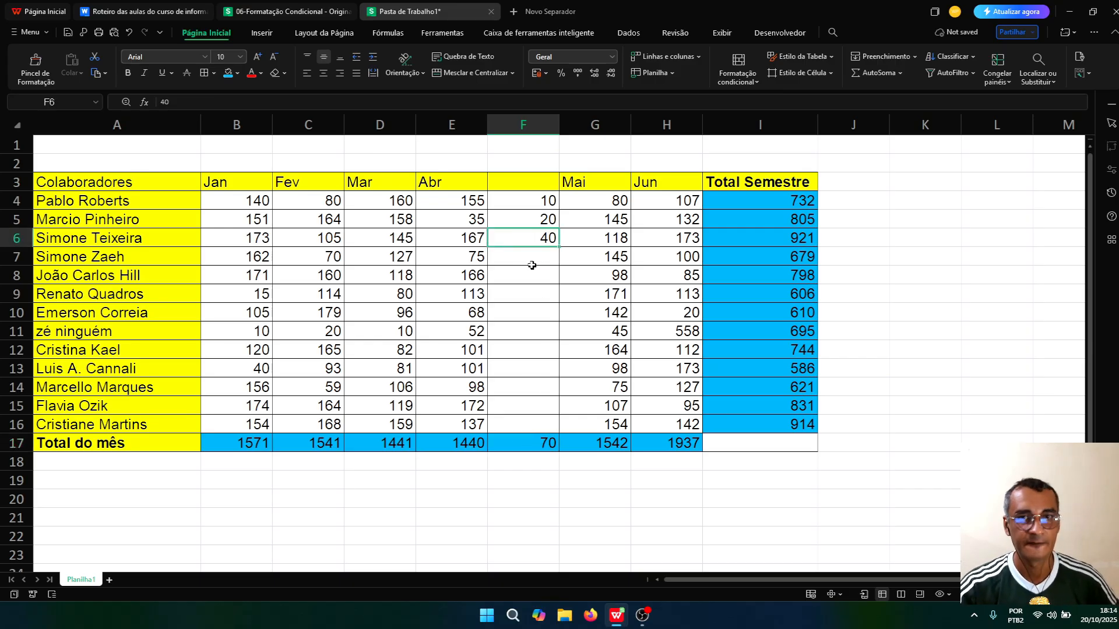
{"action": "left_click", "coordinate": [528, 432]}
{"action": "left_click", "coordinate": [525, 444]}
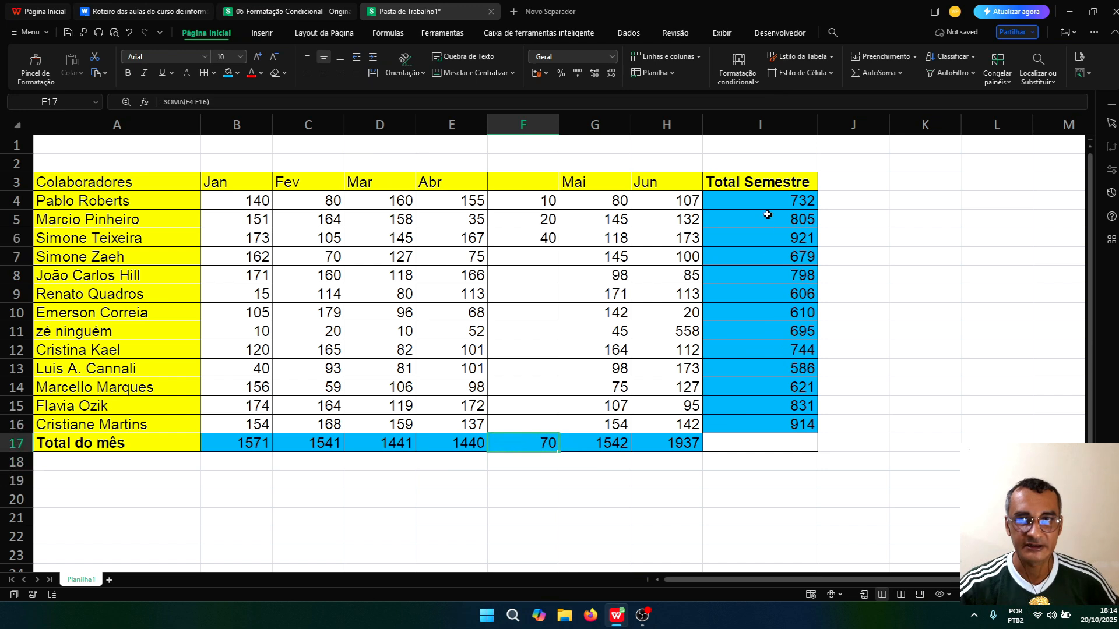
{"action": "left_click", "coordinate": [771, 243]}
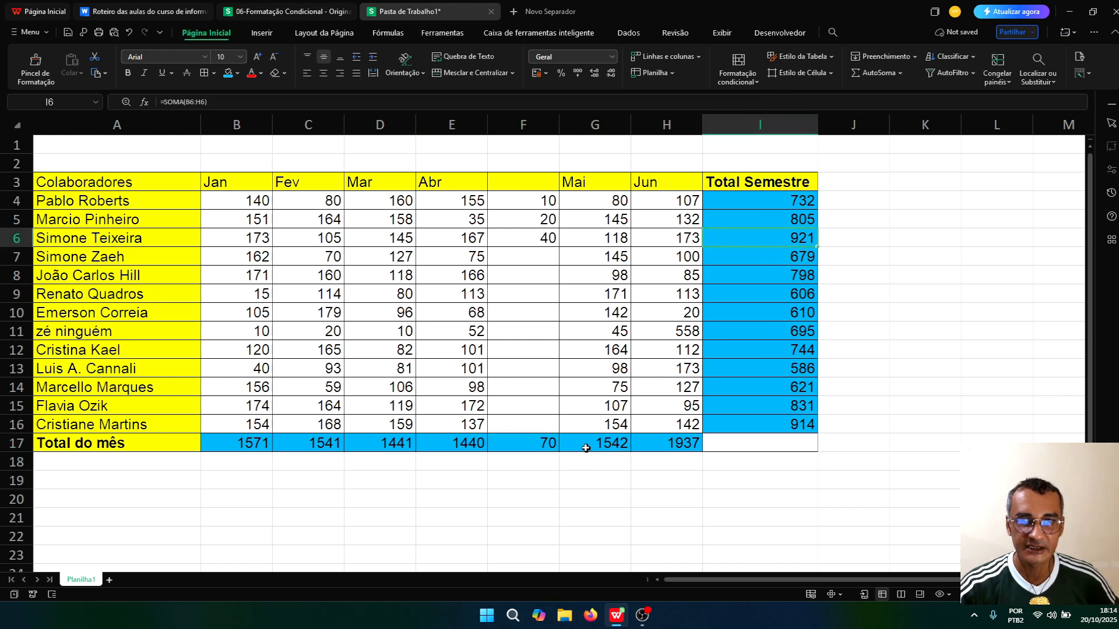
{"action": "left_click", "coordinate": [551, 447]}
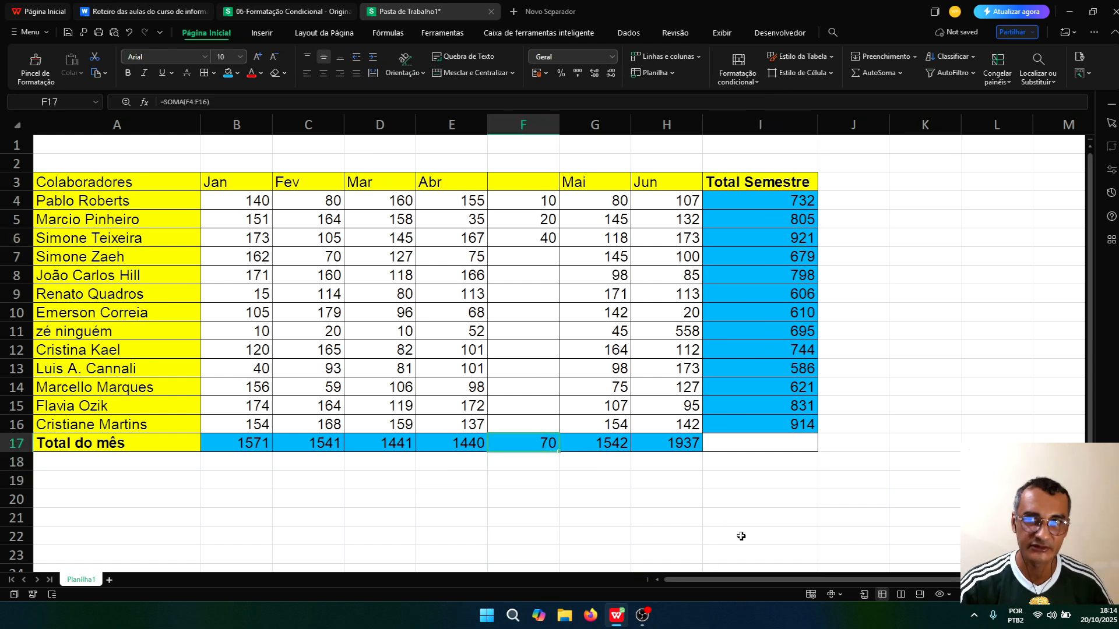